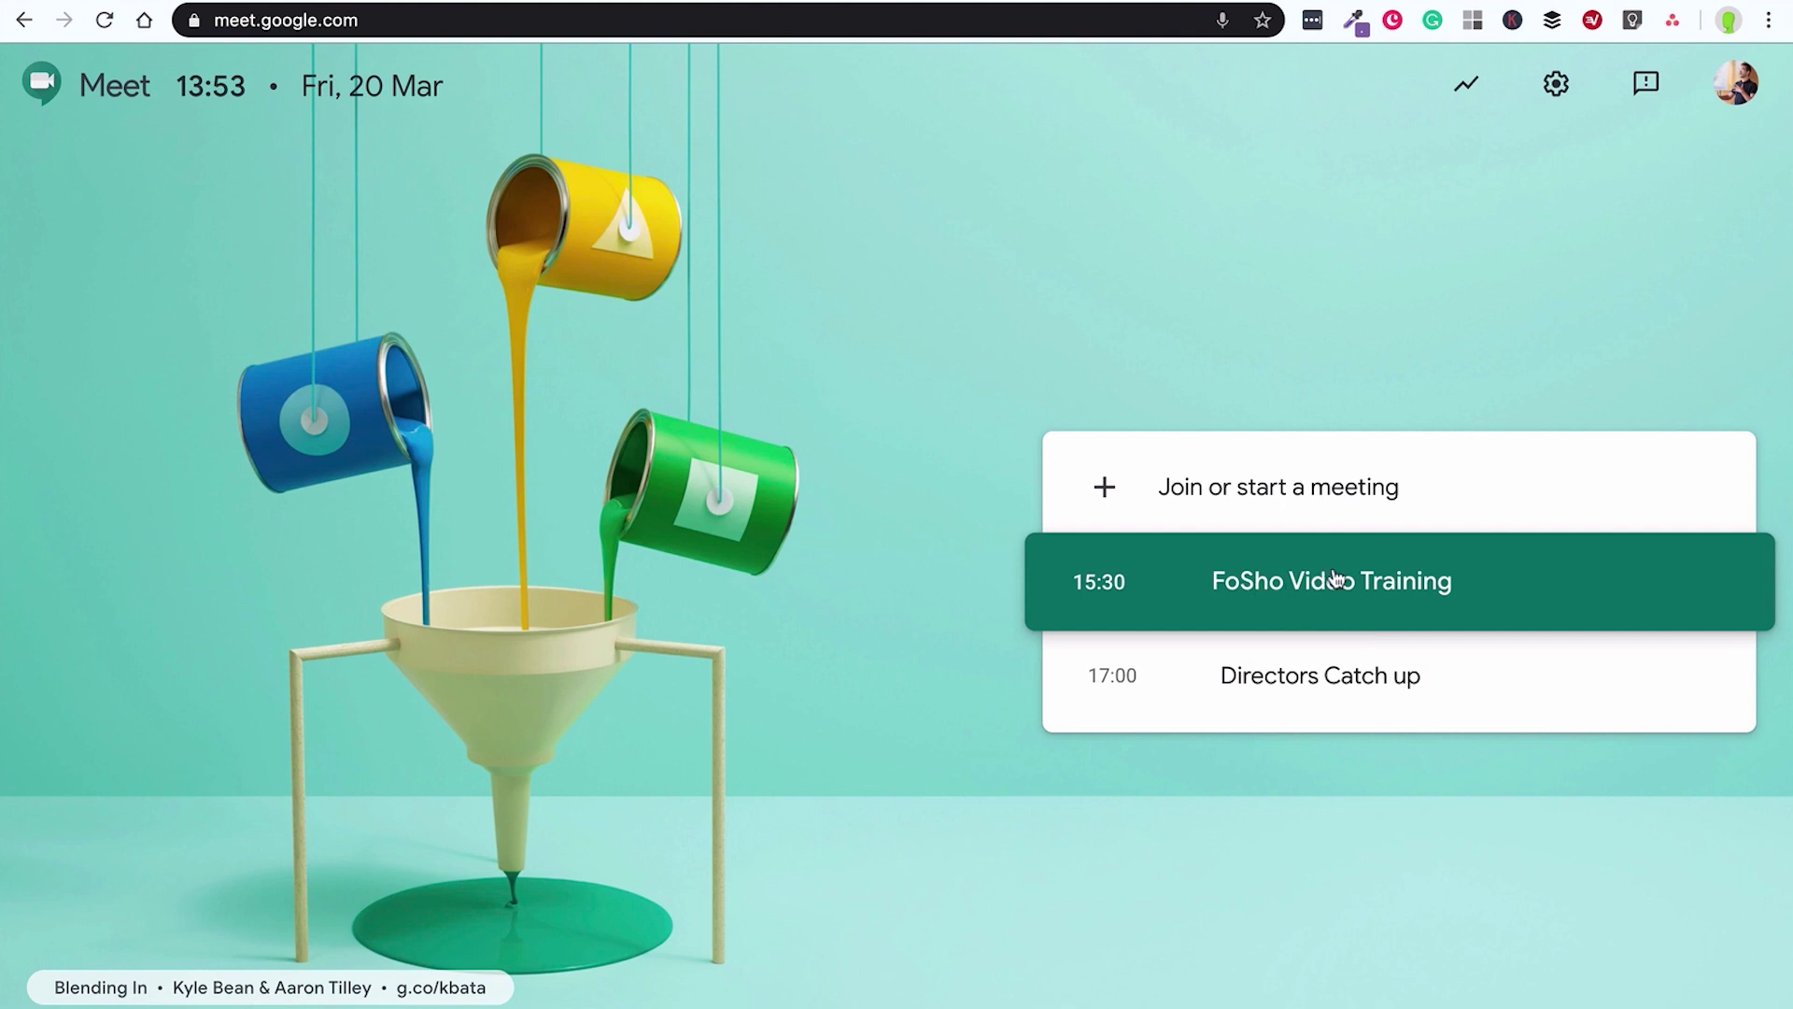
- Open the lobby of the scheduled FoSho Video Training meeting and return to the Meet home page
{"action": "left_click", "coordinate": [1431, 593]}
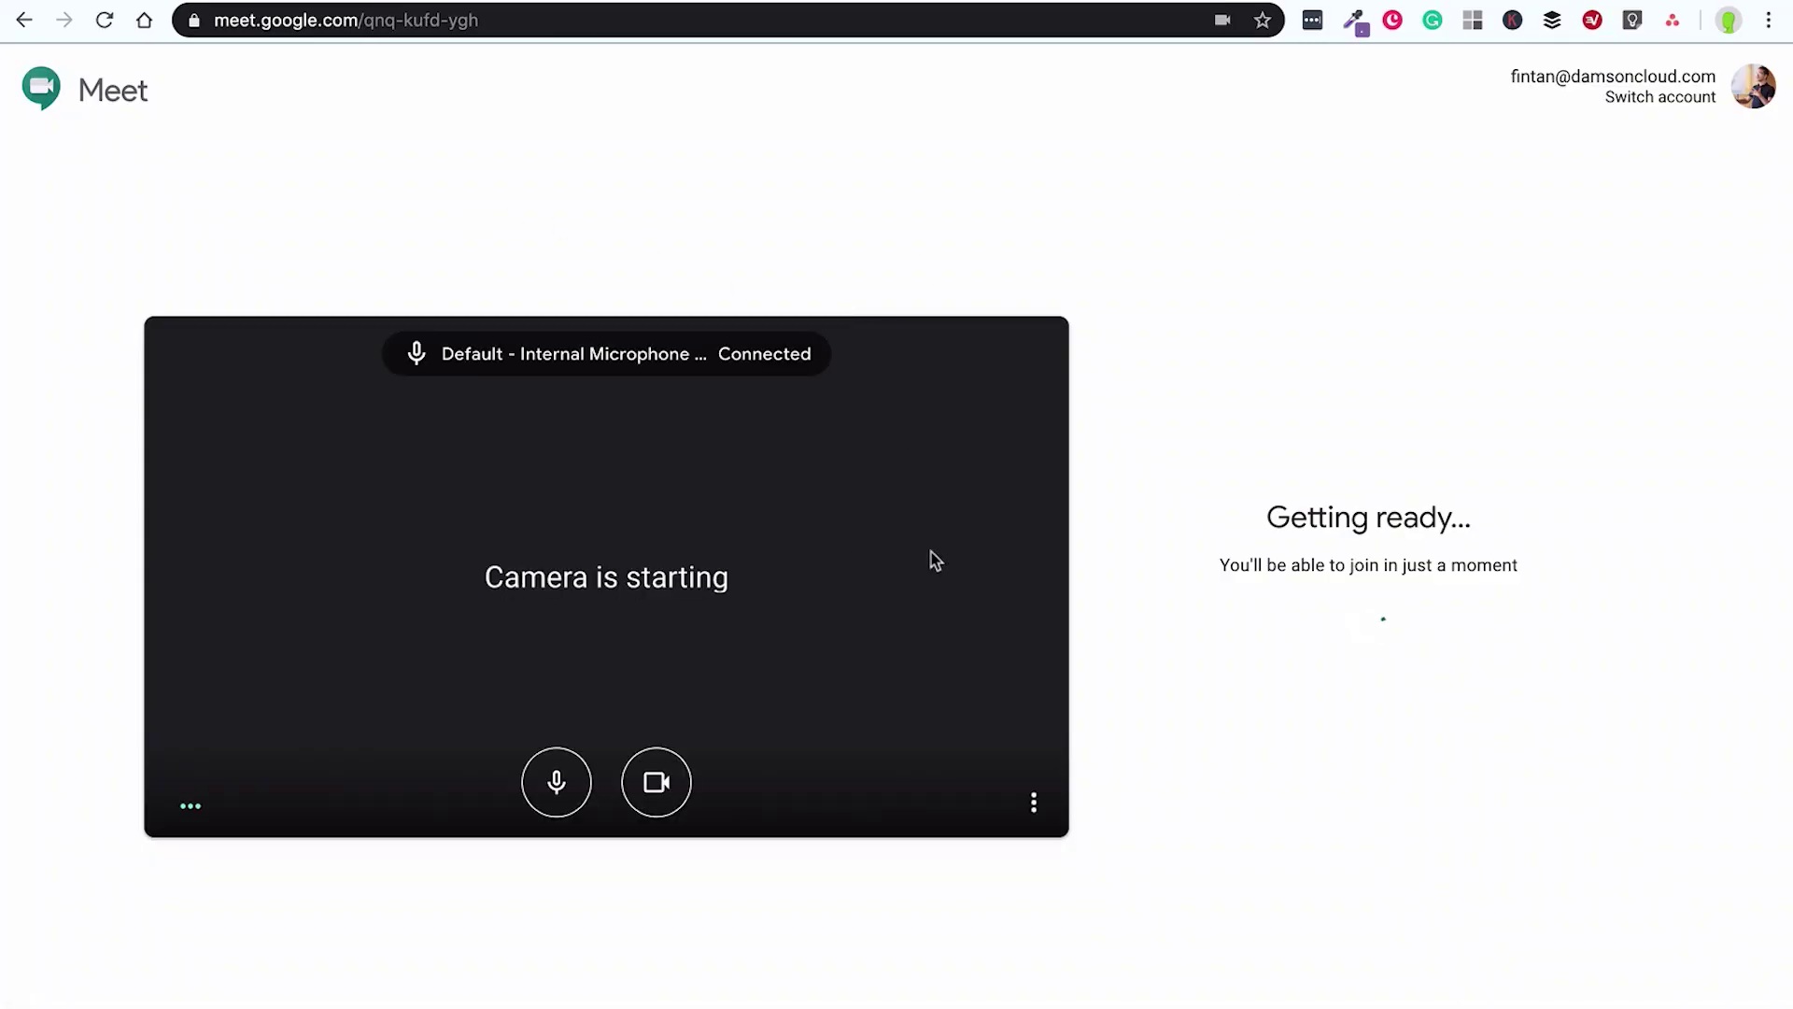
{"action": "left_click", "coordinate": [23, 19]}
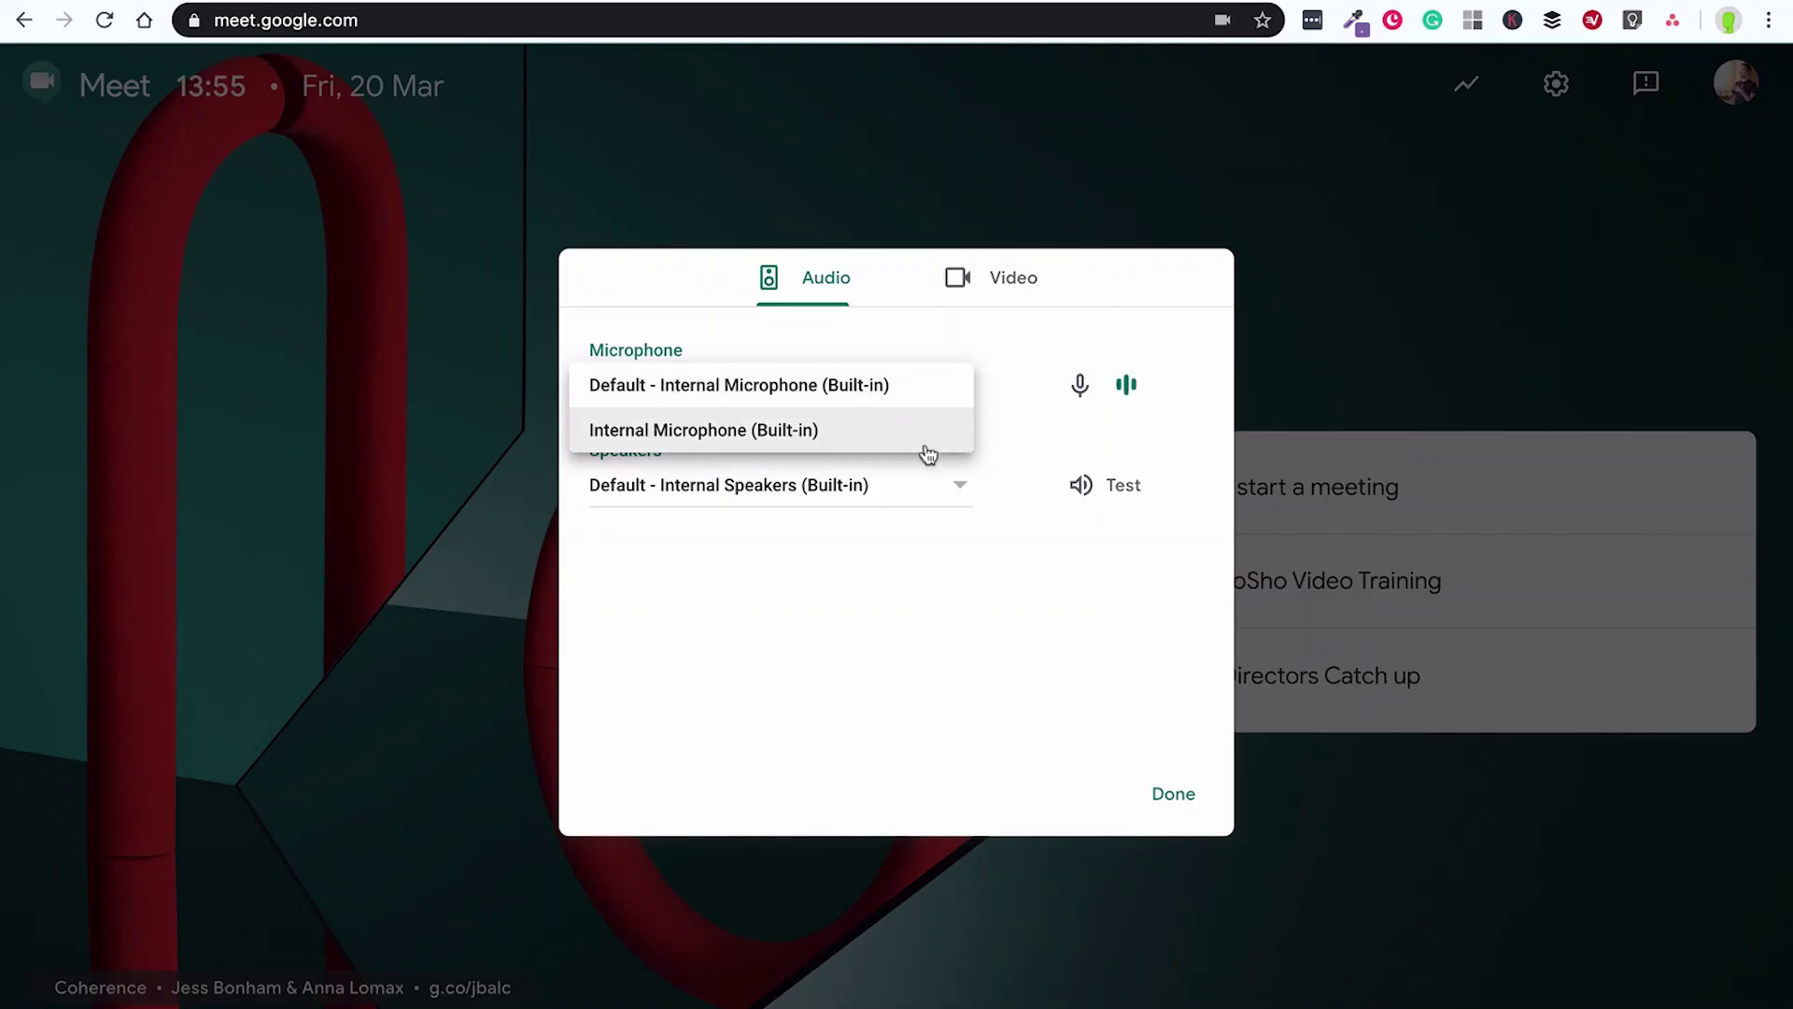
- Review the microphone, speaker and camera choices in the Meet settings and test the speakers
{"action": "left_click", "coordinate": [944, 494]}
{"action": "left_click", "coordinate": [945, 494]}
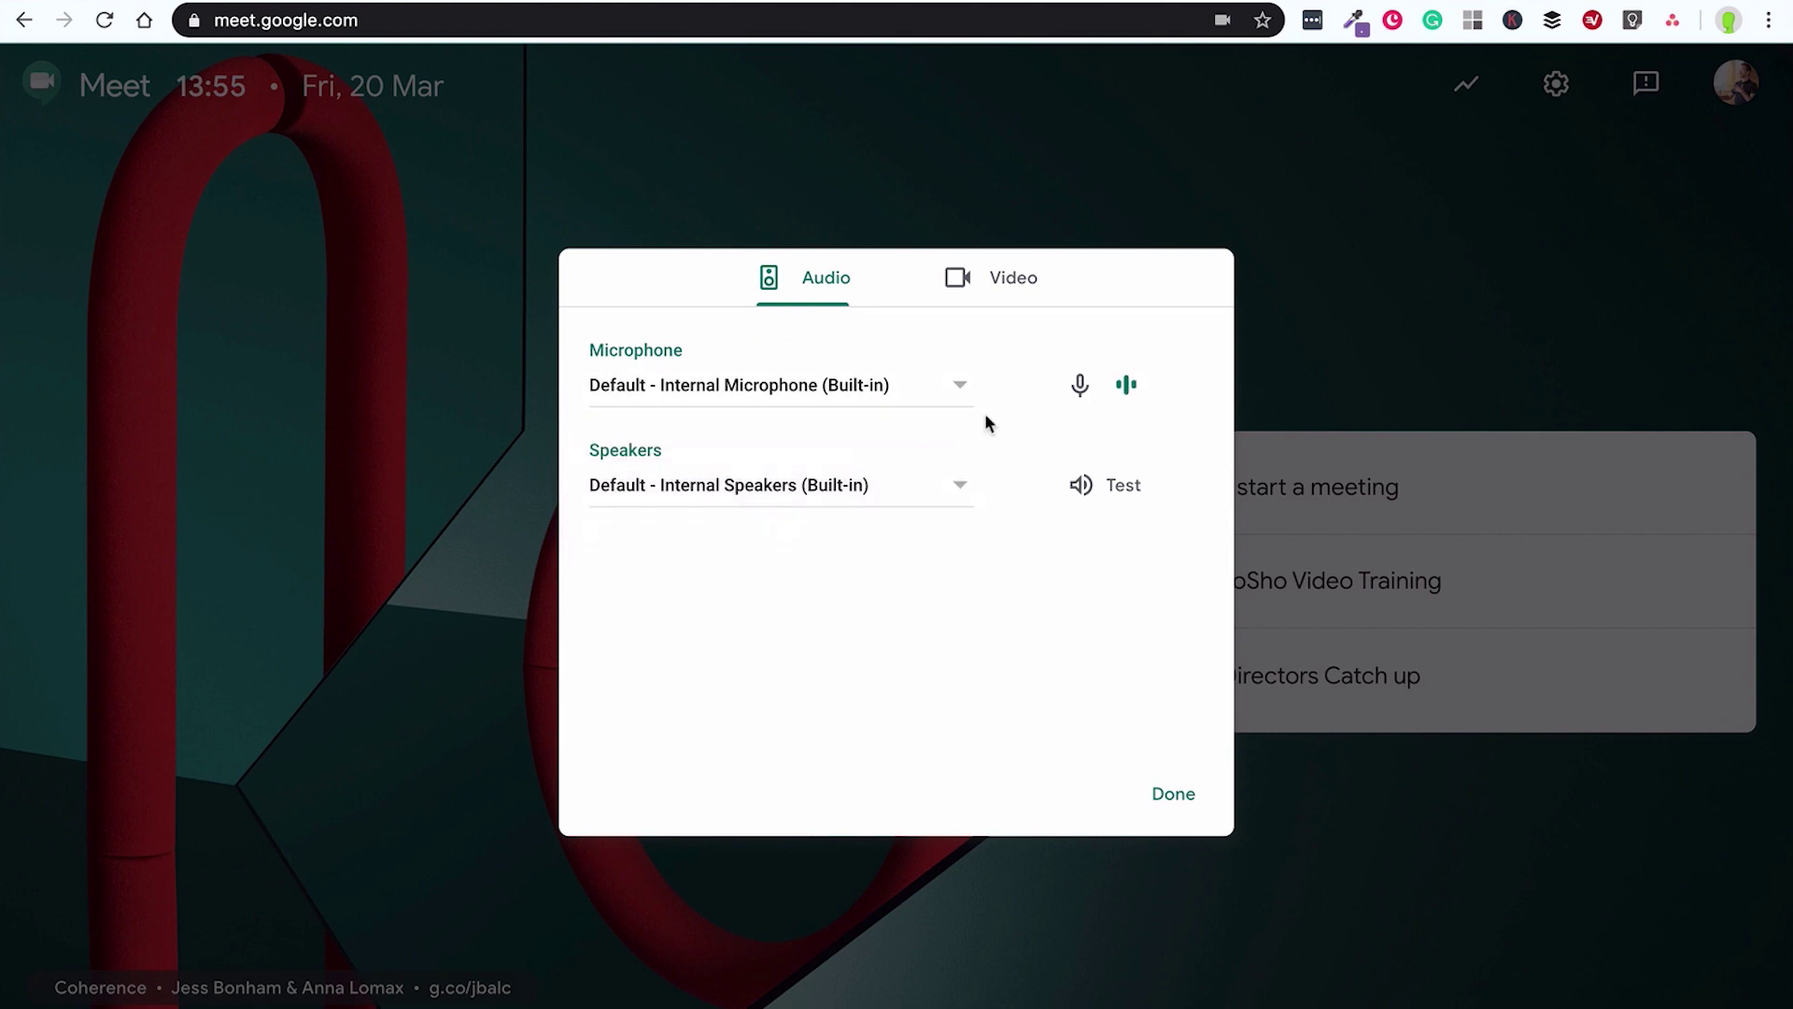
{"action": "left_click", "coordinate": [1103, 498]}
{"action": "left_click", "coordinate": [1005, 303]}
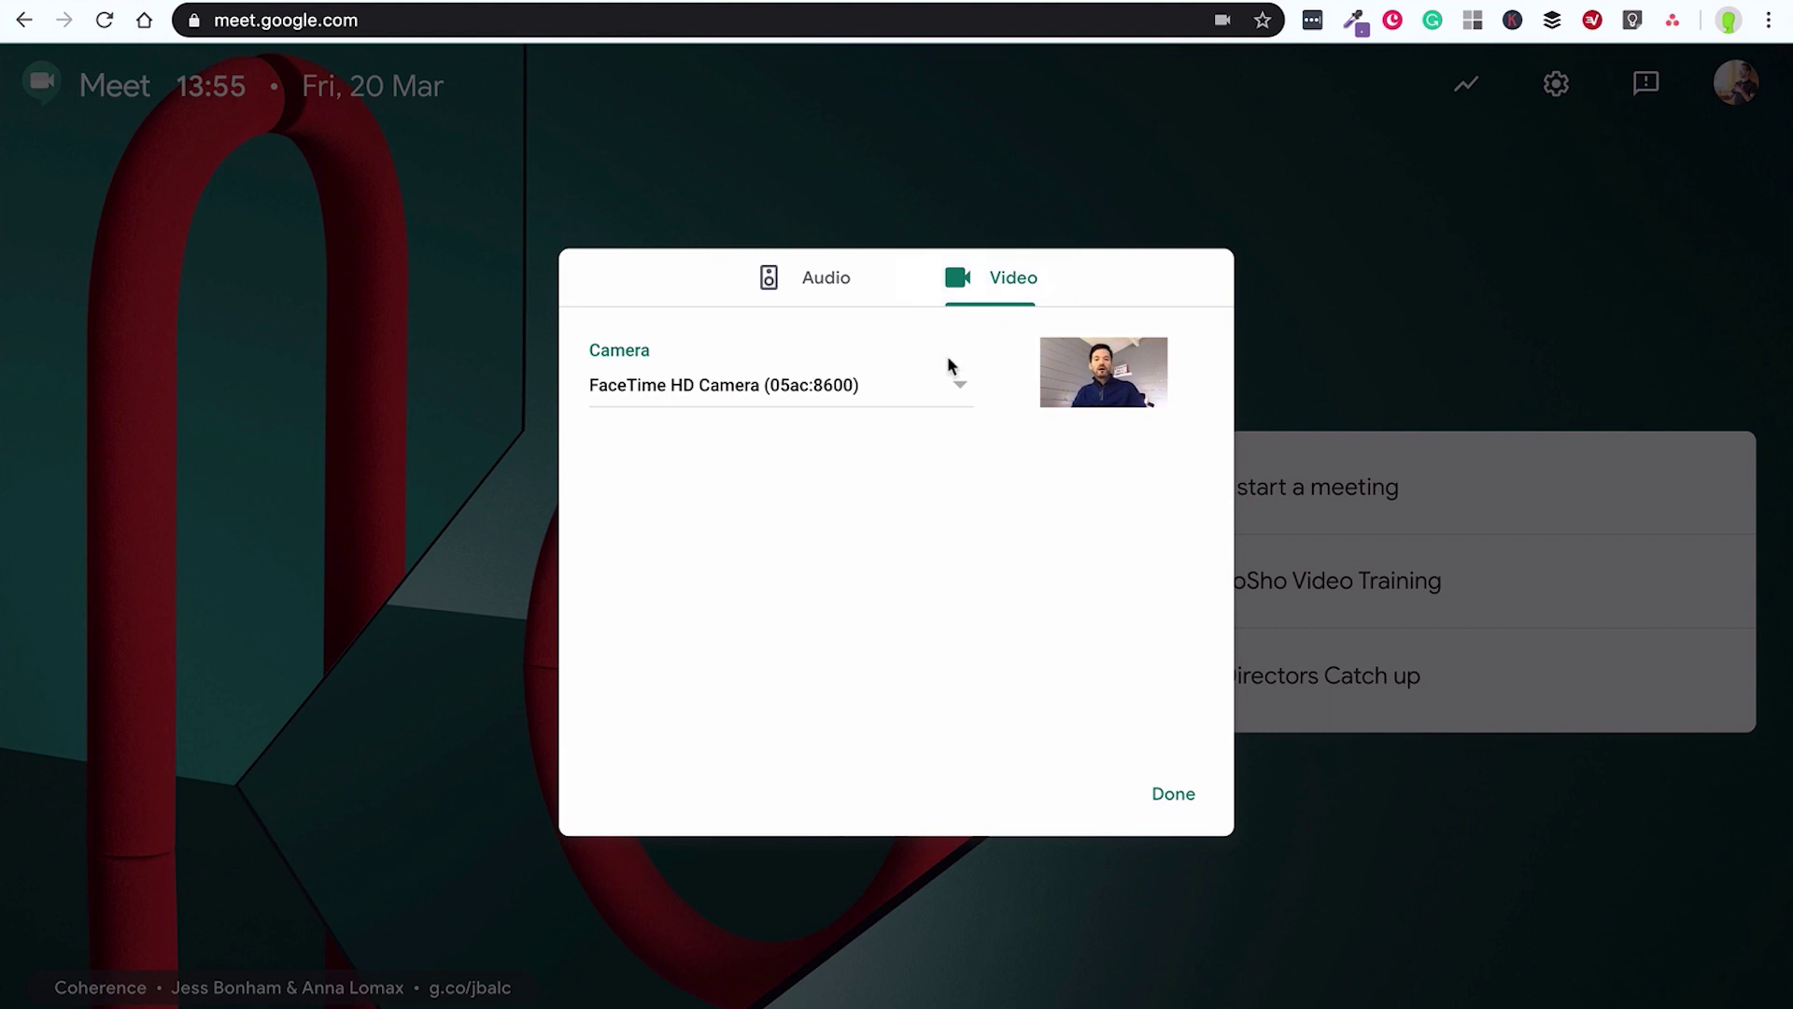
{"action": "left_click", "coordinate": [961, 390]}
{"action": "left_click", "coordinate": [961, 390]}
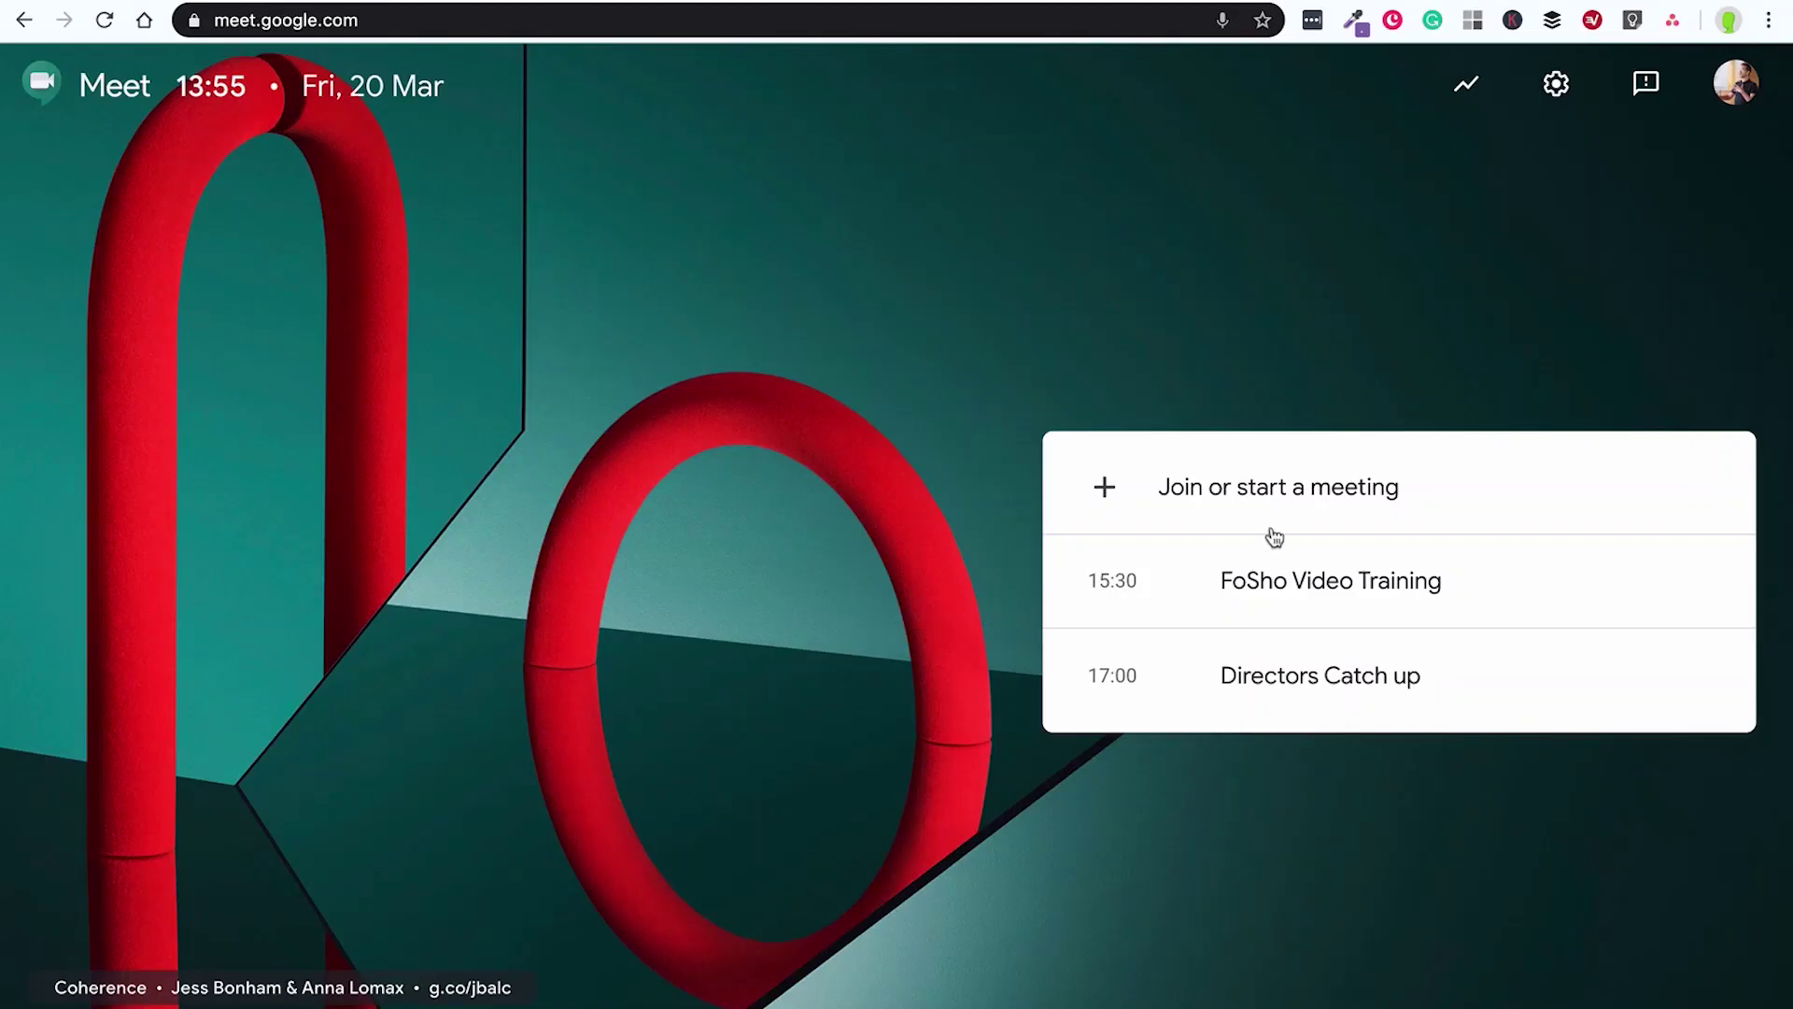
- Start a new meeting using a test-meeting nickname
{"action": "left_click", "coordinate": [1304, 493]}
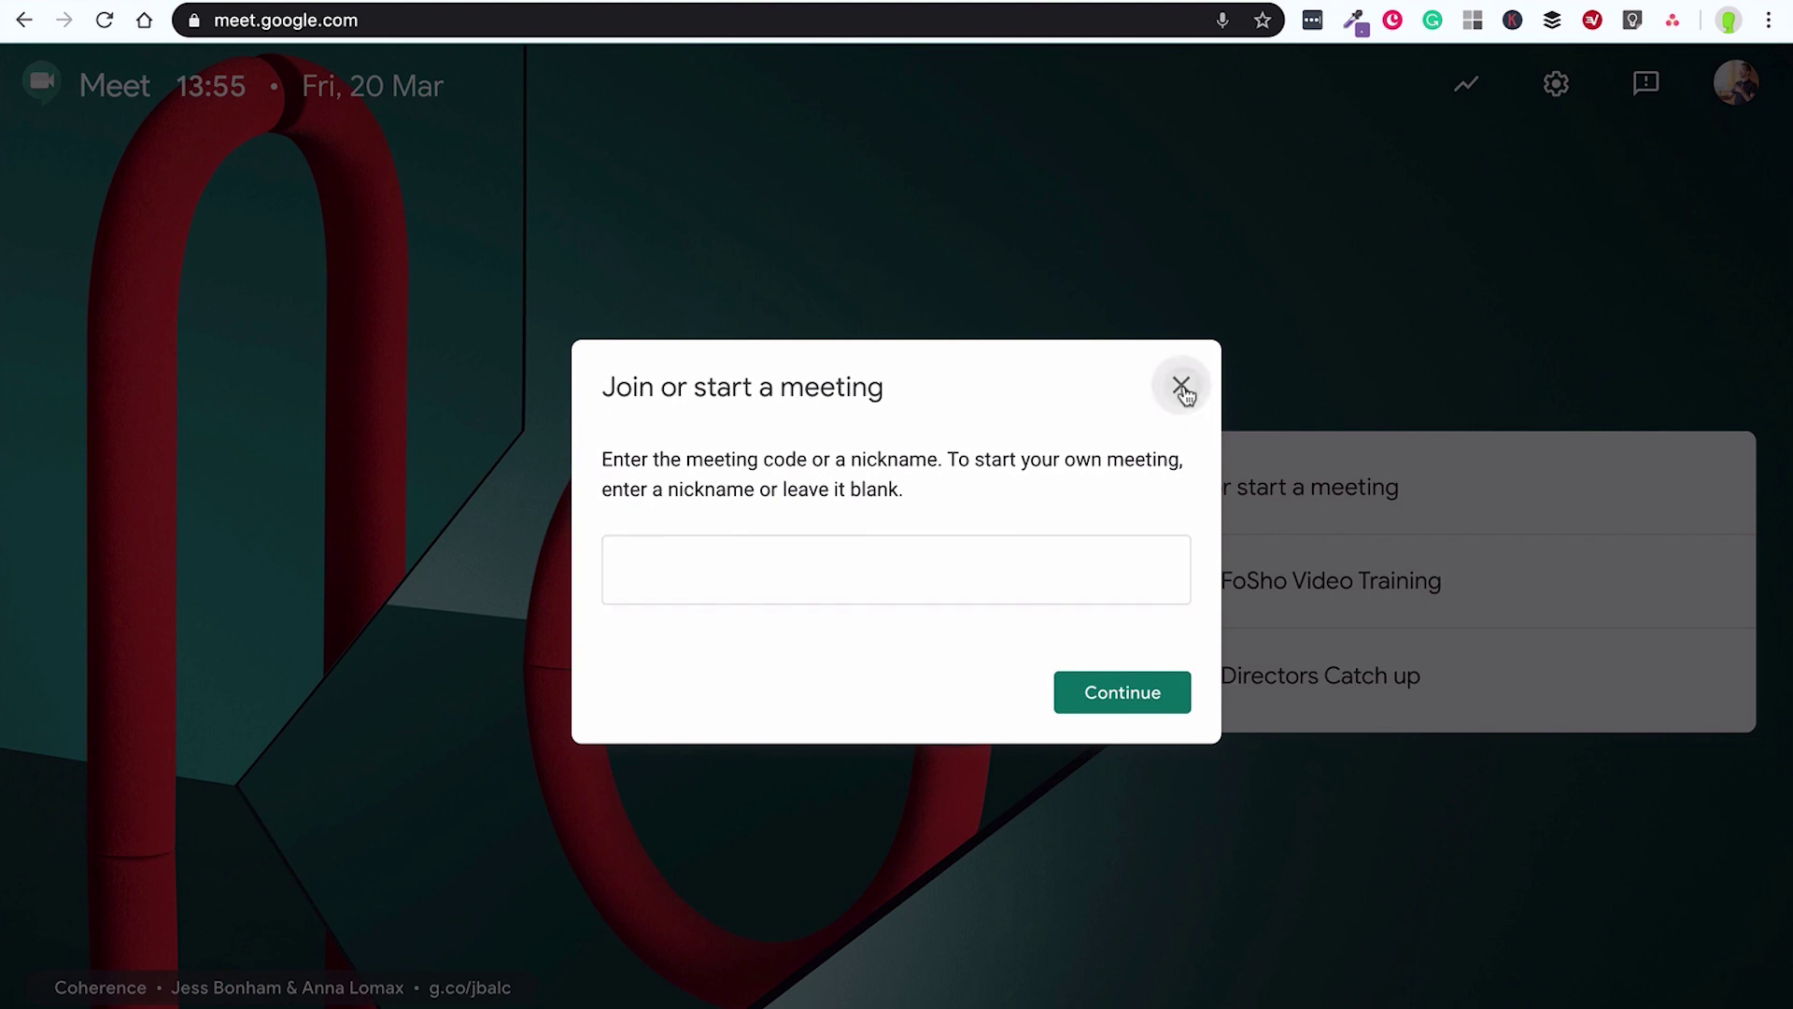
{"action": "left_click", "coordinate": [1181, 385]}
{"action": "left_click", "coordinate": [1341, 507]}
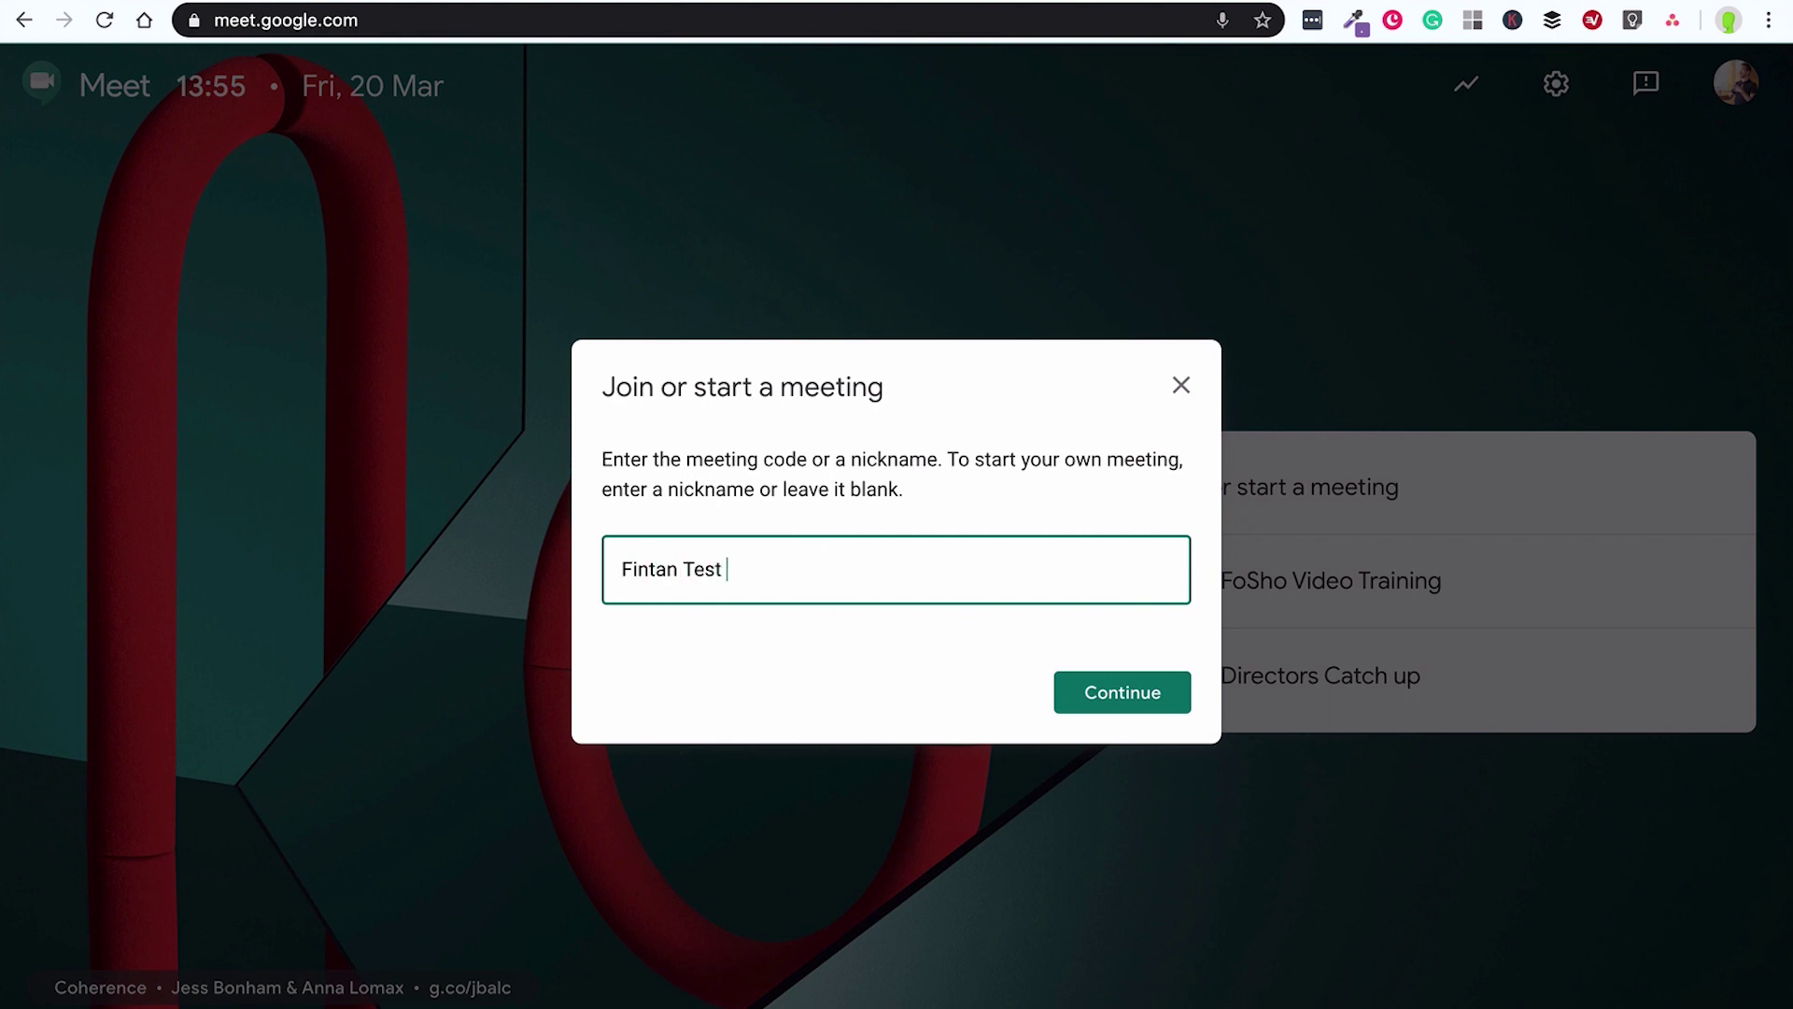
{"action": "key", "text": "Return"}
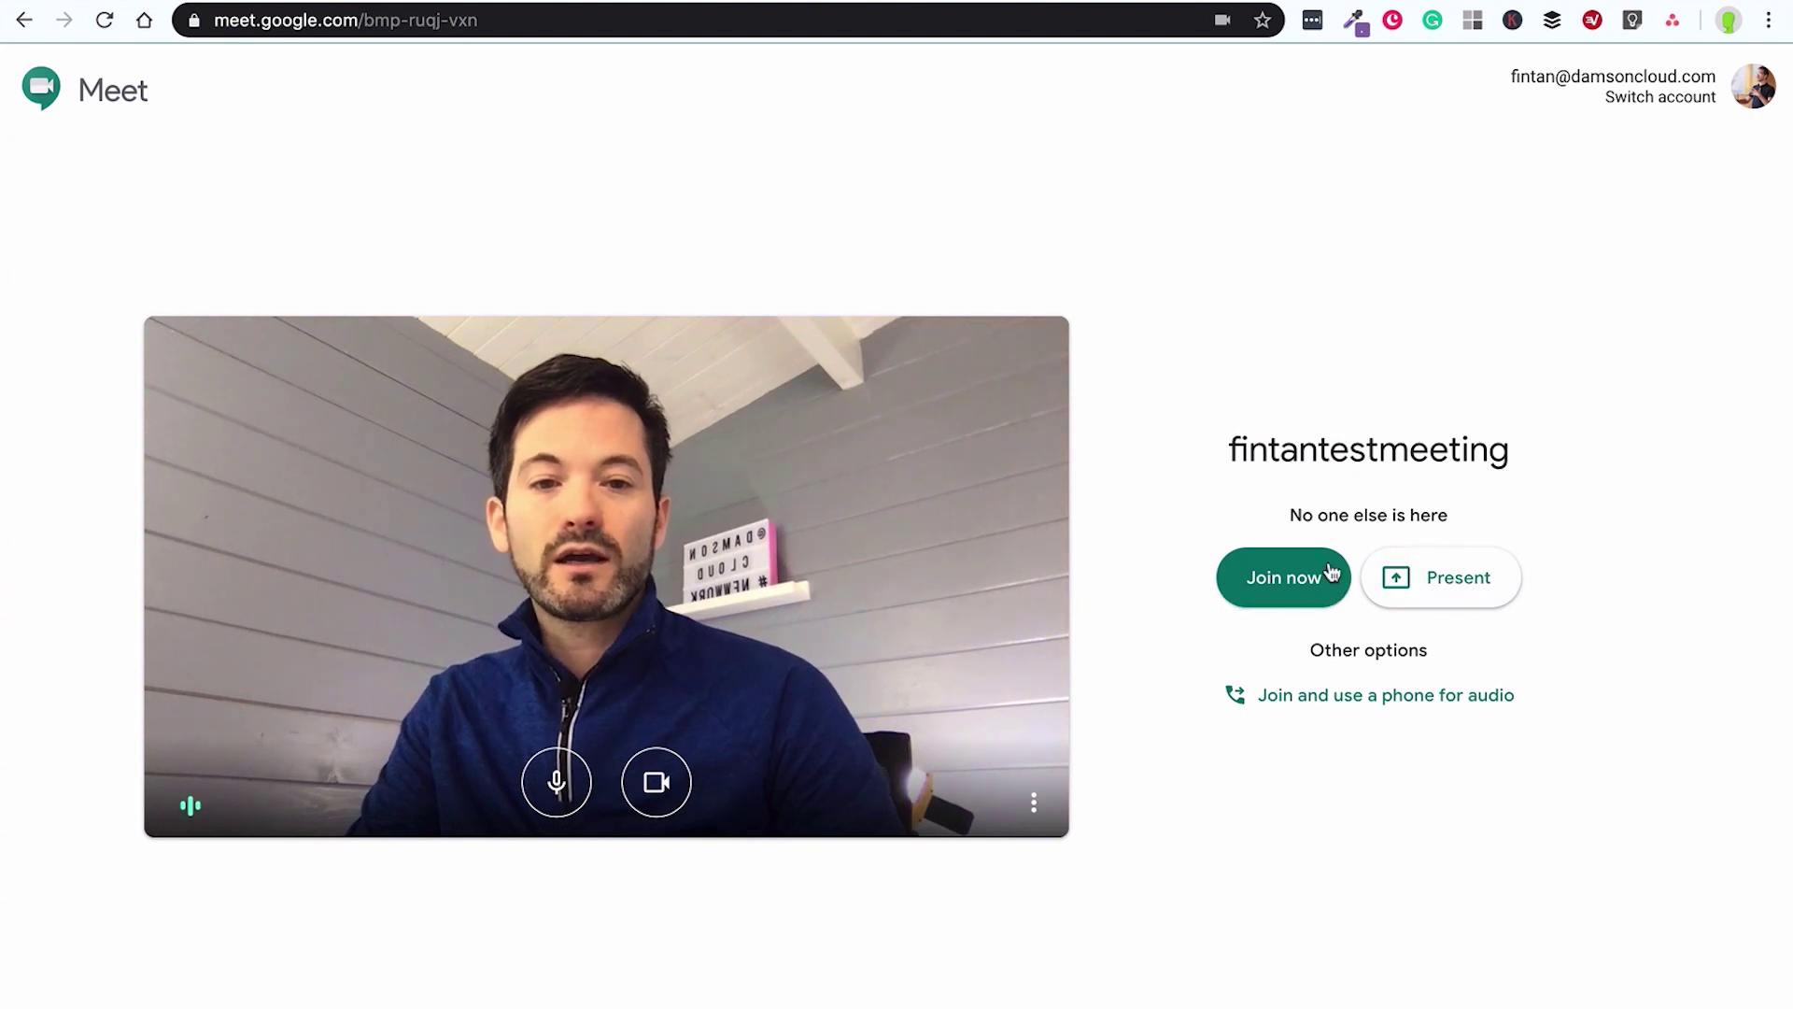
- Examine the dial-in and call-me options for using a phone for the meeting's audio, including the country choice
{"action": "left_click", "coordinate": [1381, 710]}
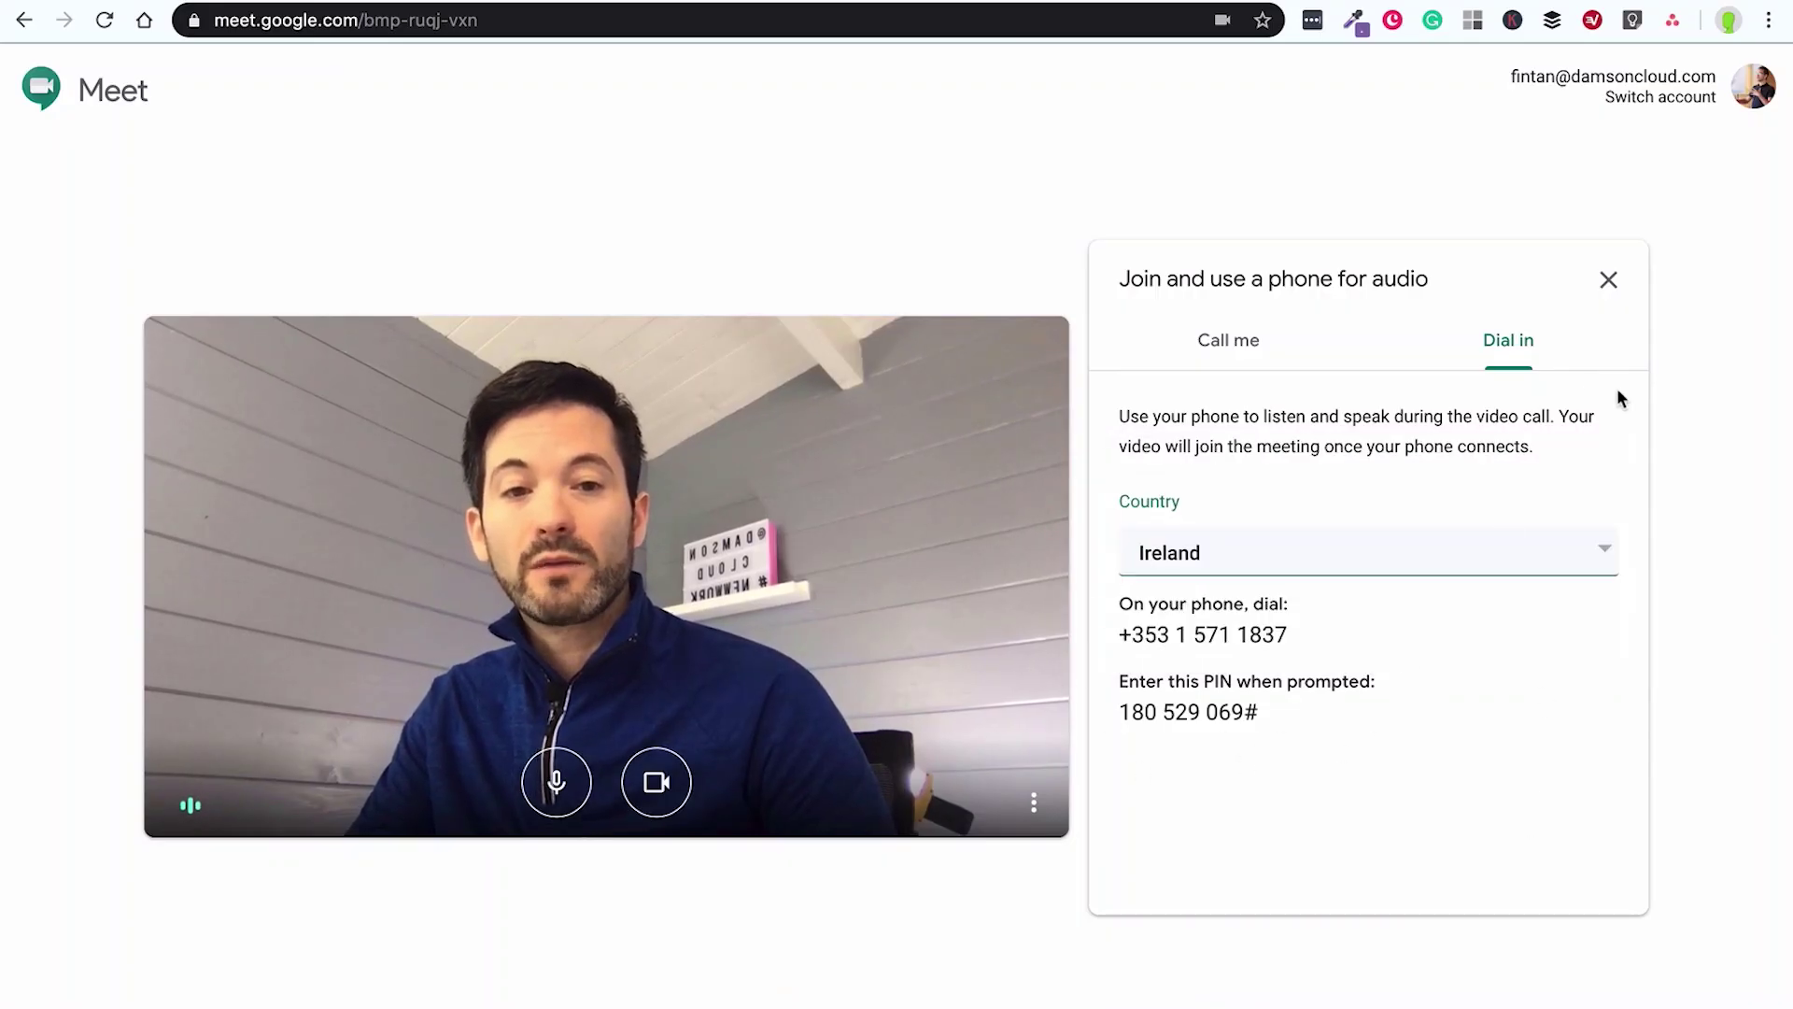
{"action": "left_click", "coordinate": [1609, 282]}
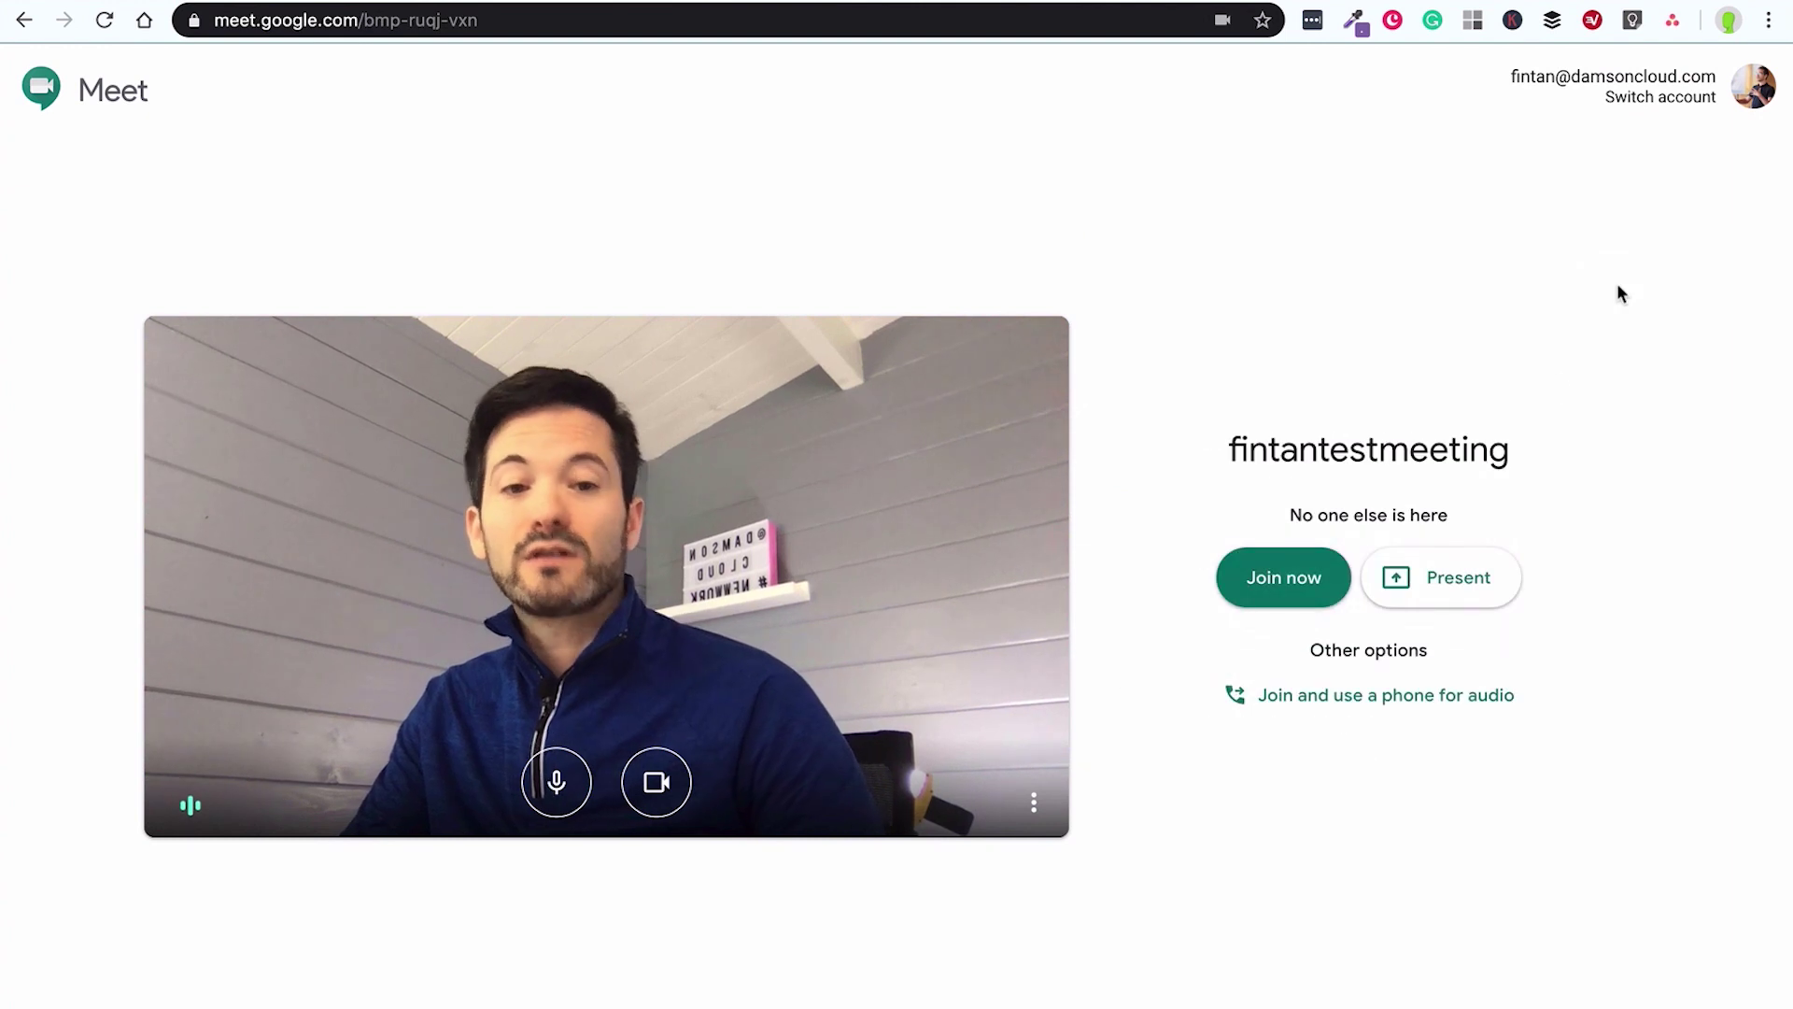
{"action": "left_click", "coordinate": [1378, 701]}
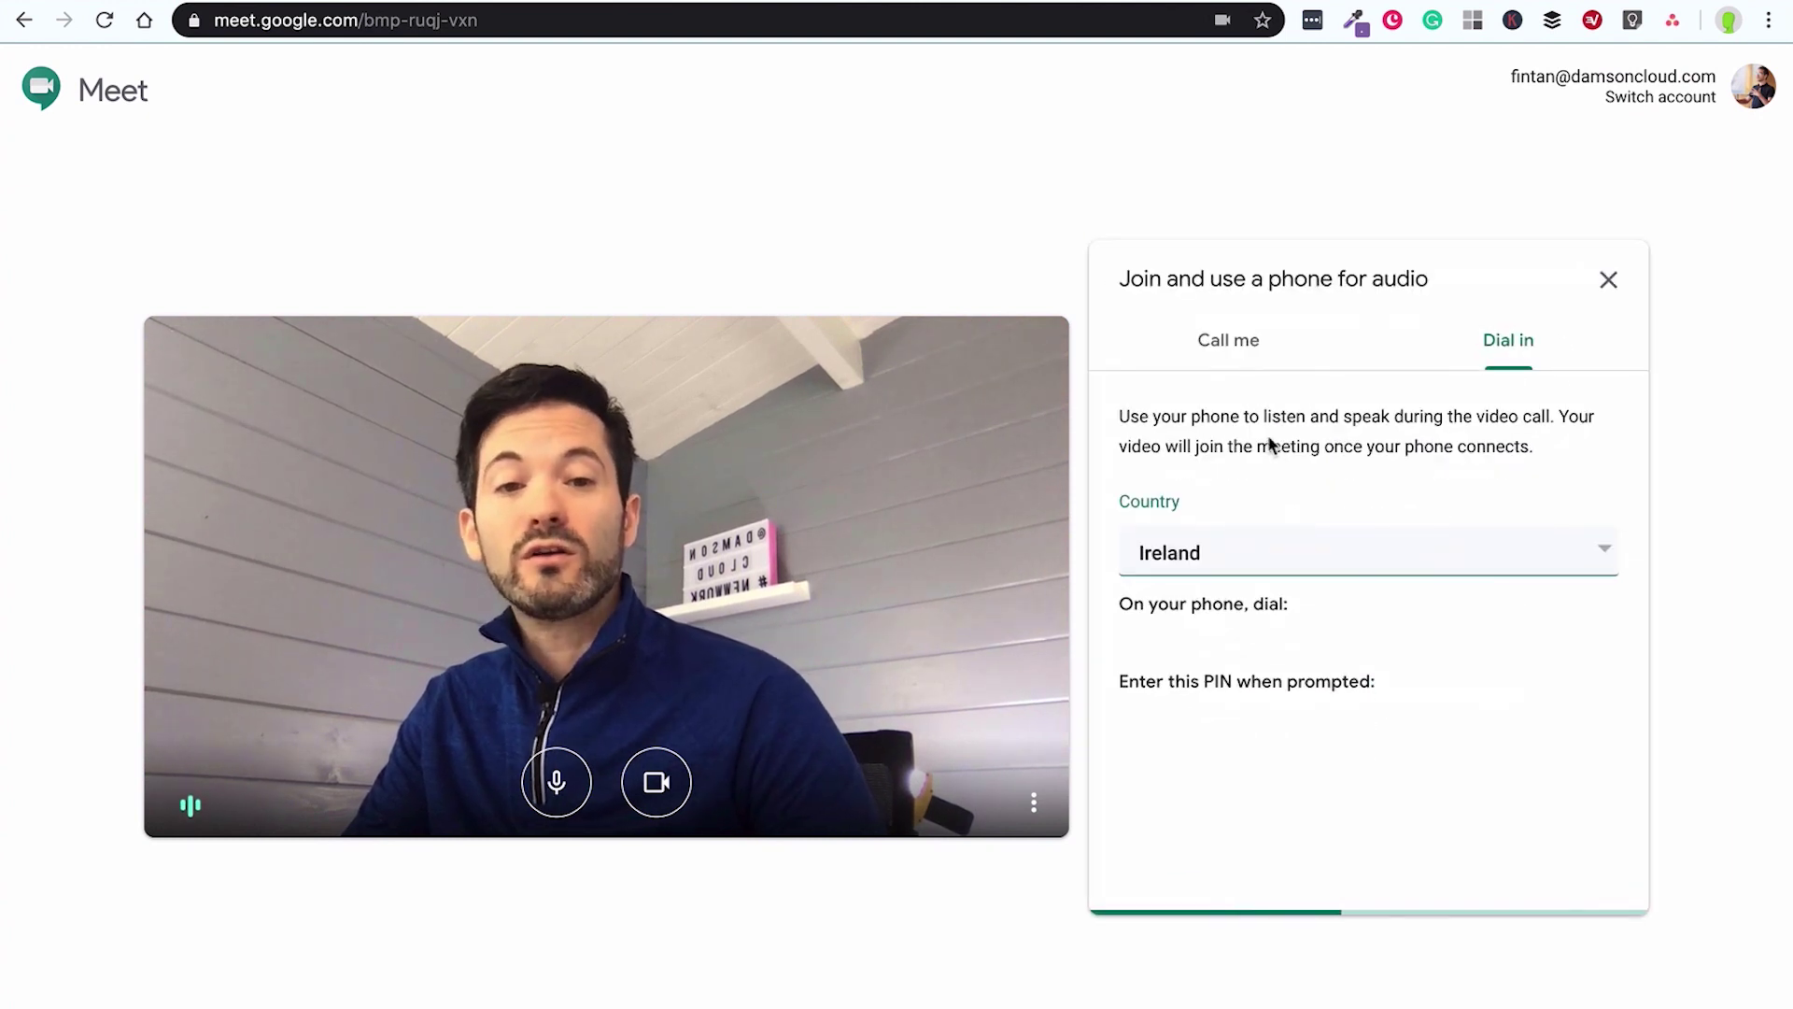
{"action": "left_click", "coordinate": [1248, 344]}
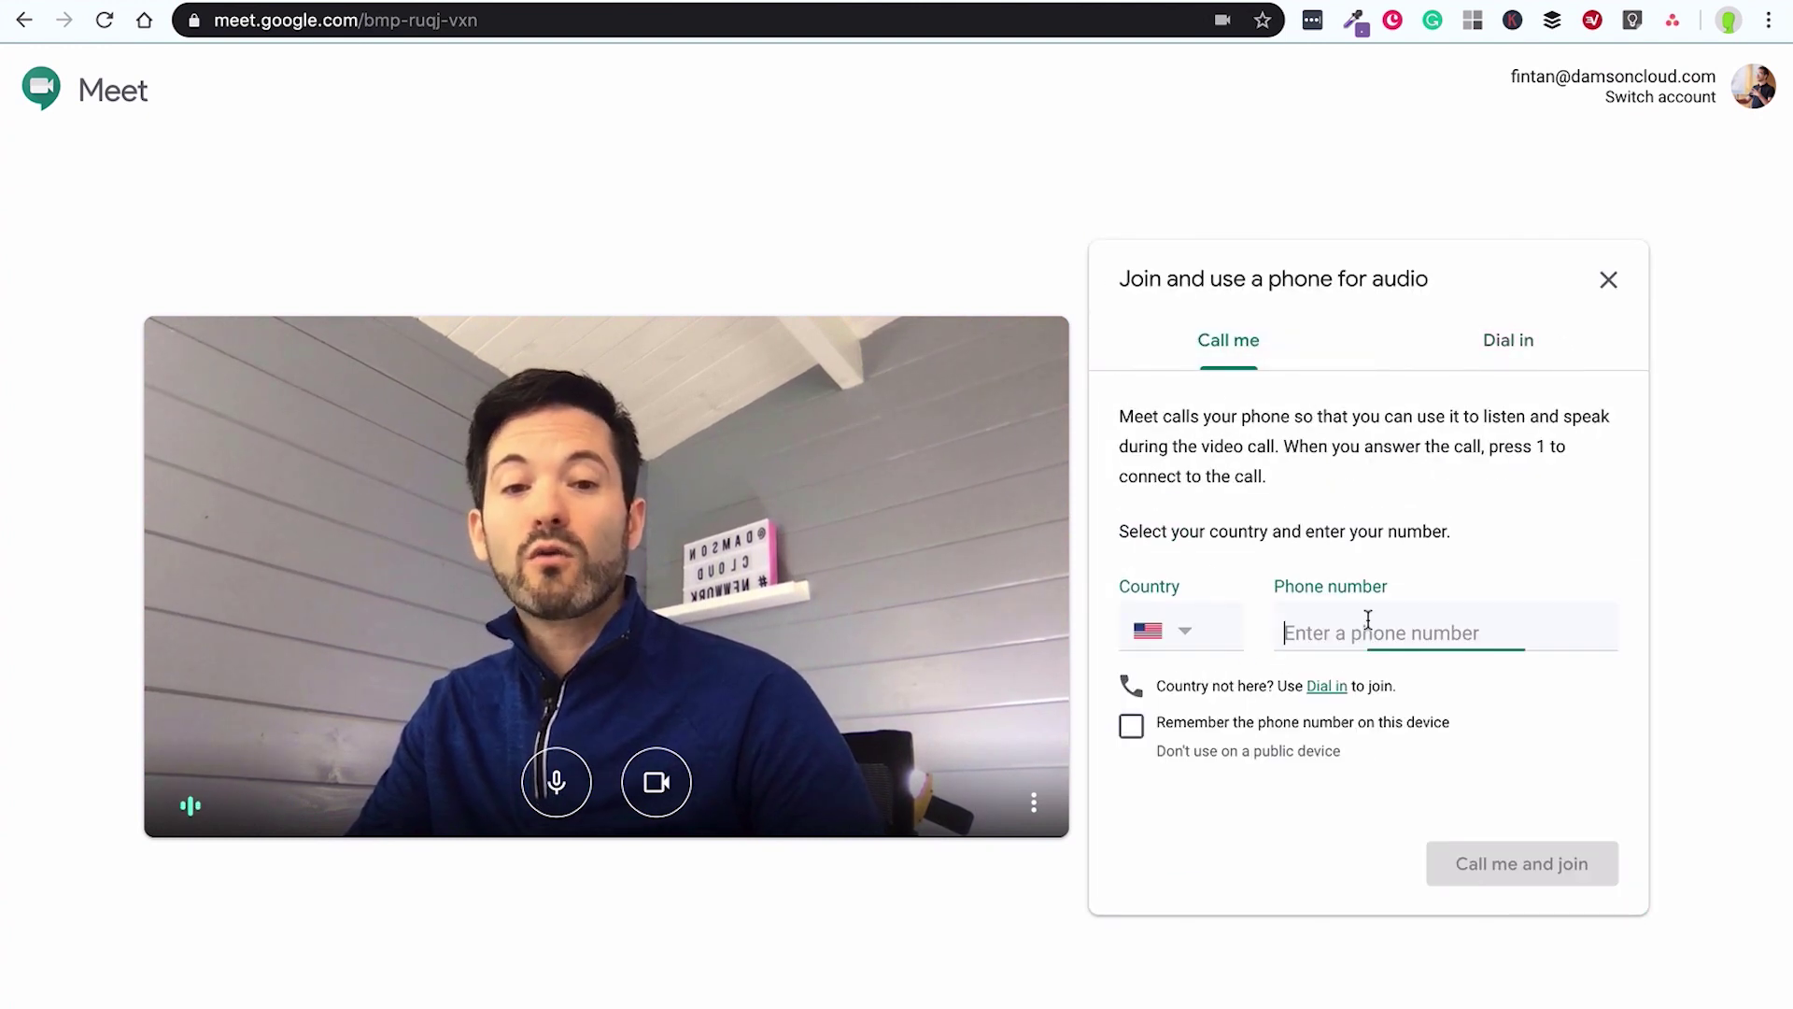
{"action": "left_click", "coordinate": [1216, 631]}
{"action": "left_click", "coordinate": [1334, 809]}
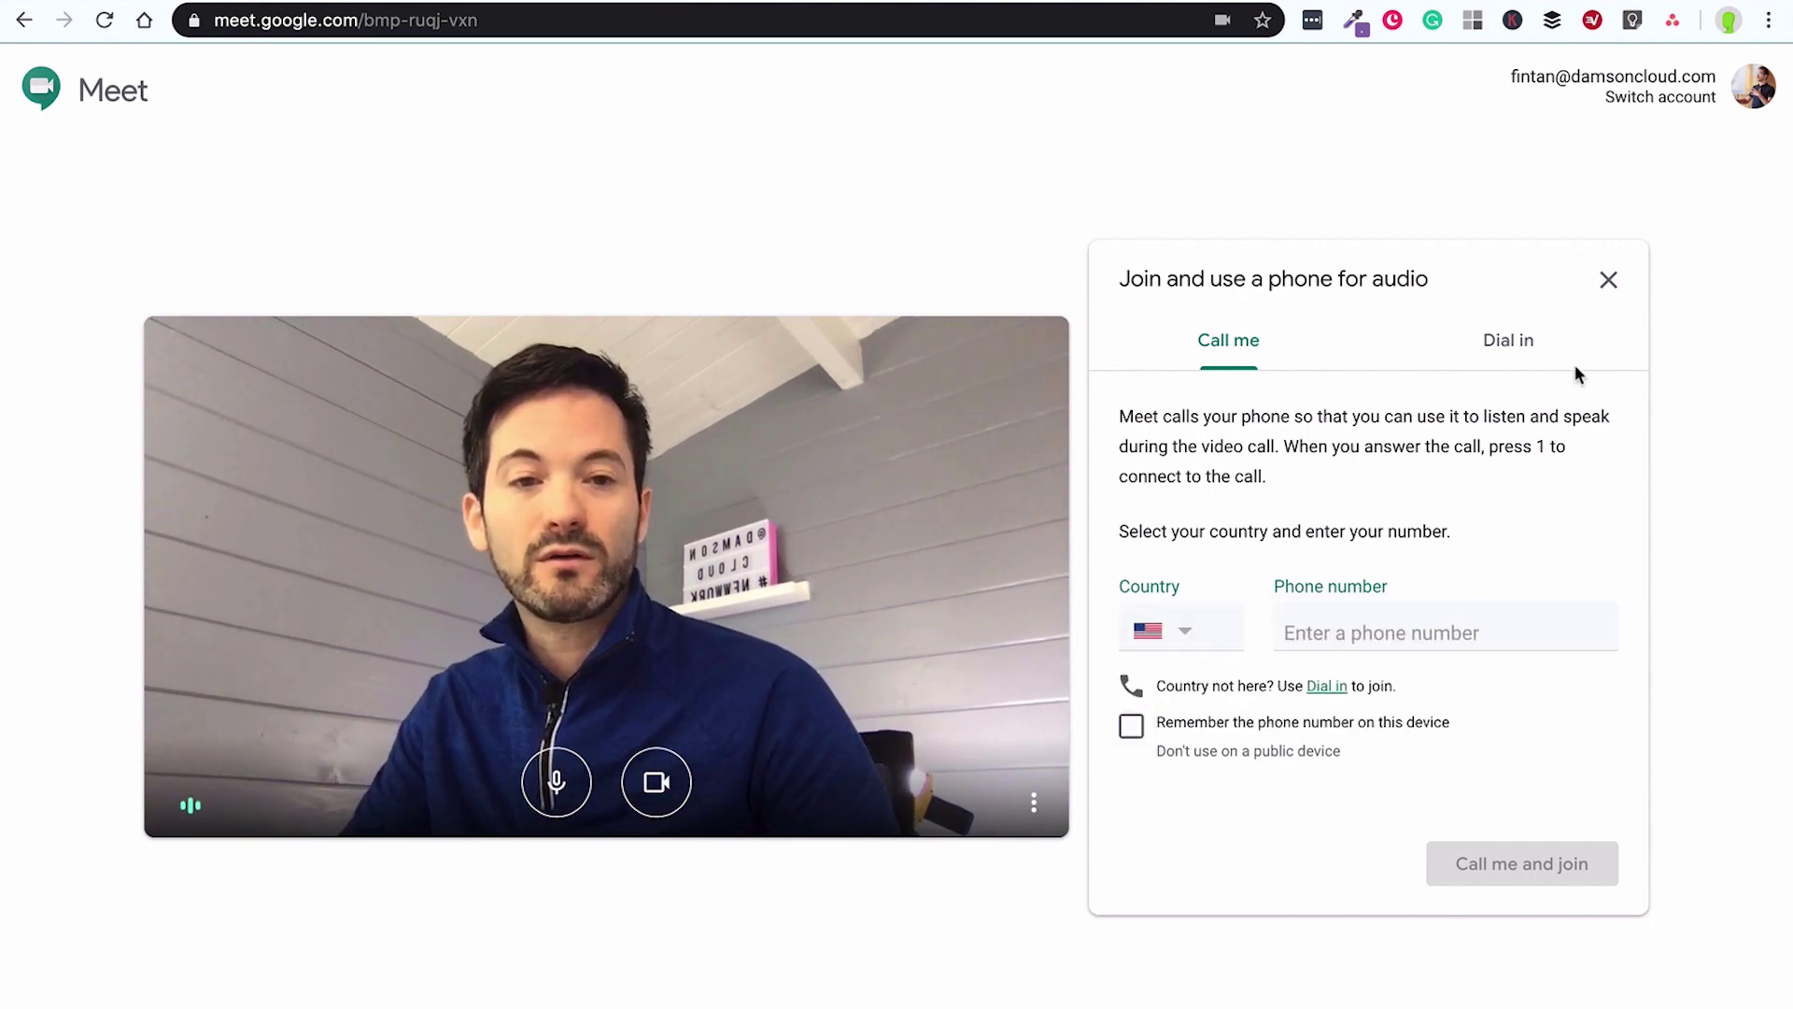
{"action": "left_click", "coordinate": [1607, 282]}
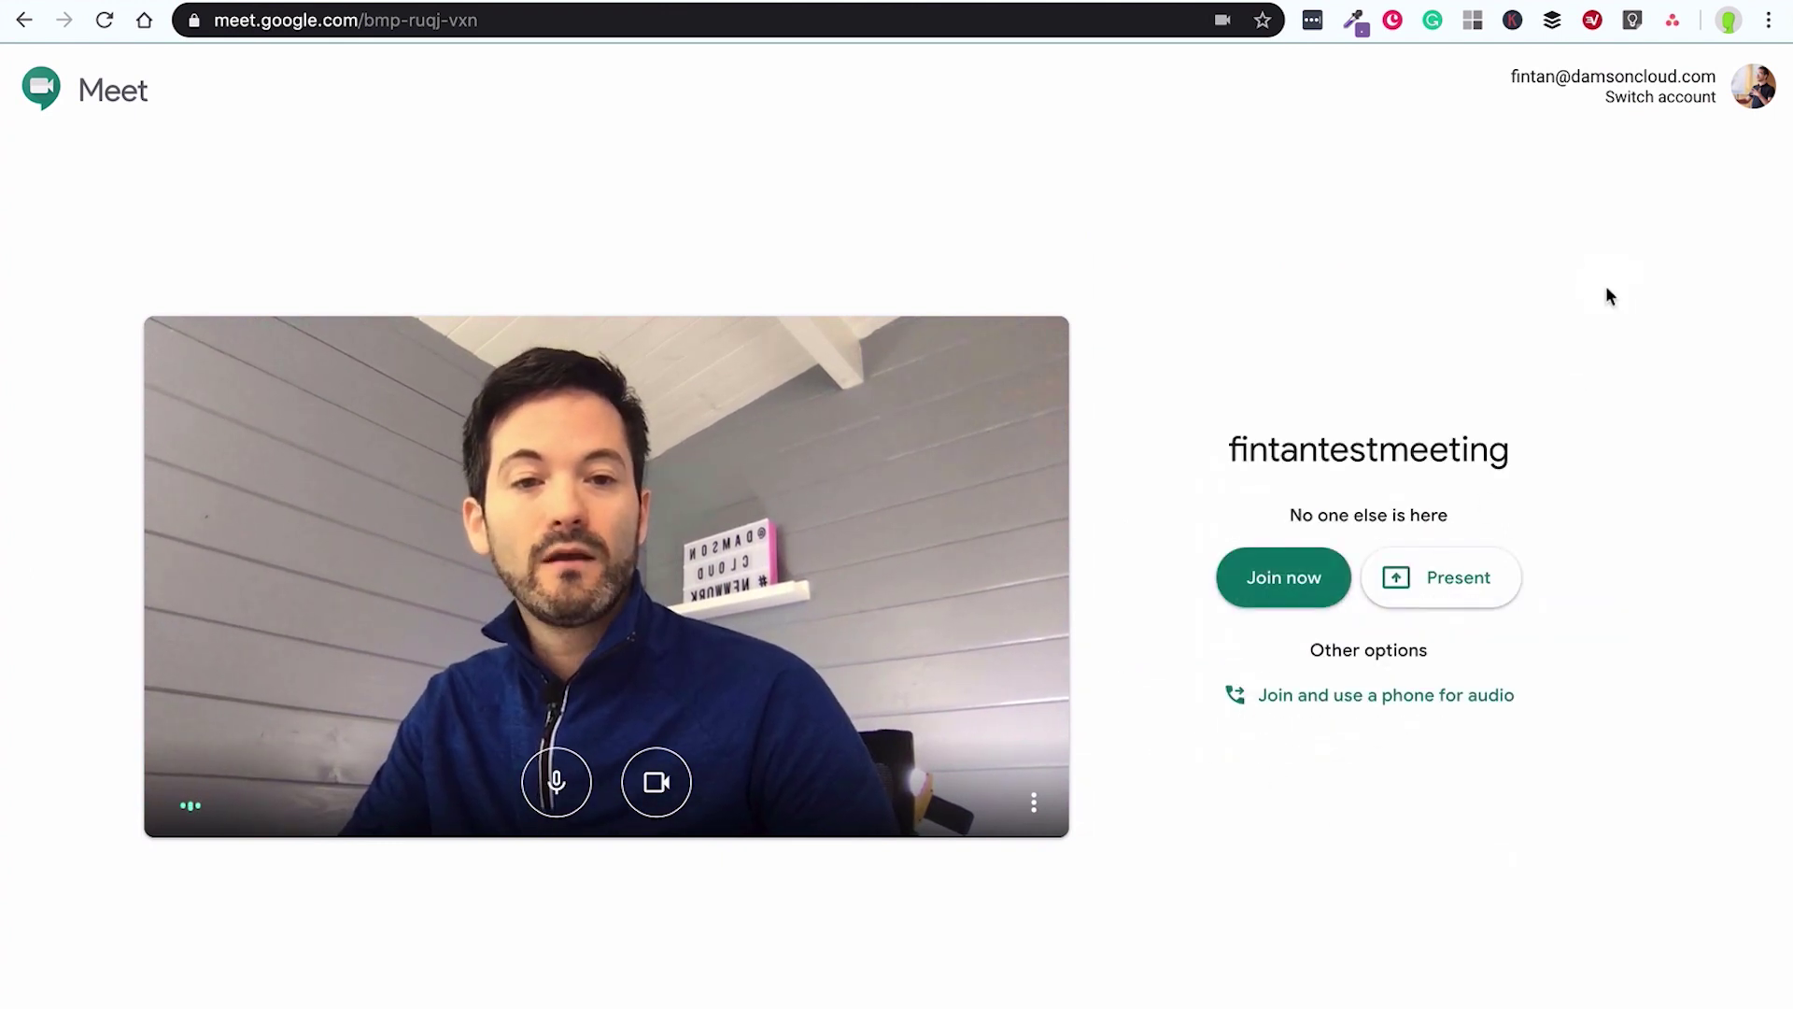
- Join the test meeting and copy its joining info to the clipboard
{"action": "left_click", "coordinate": [1277, 580]}
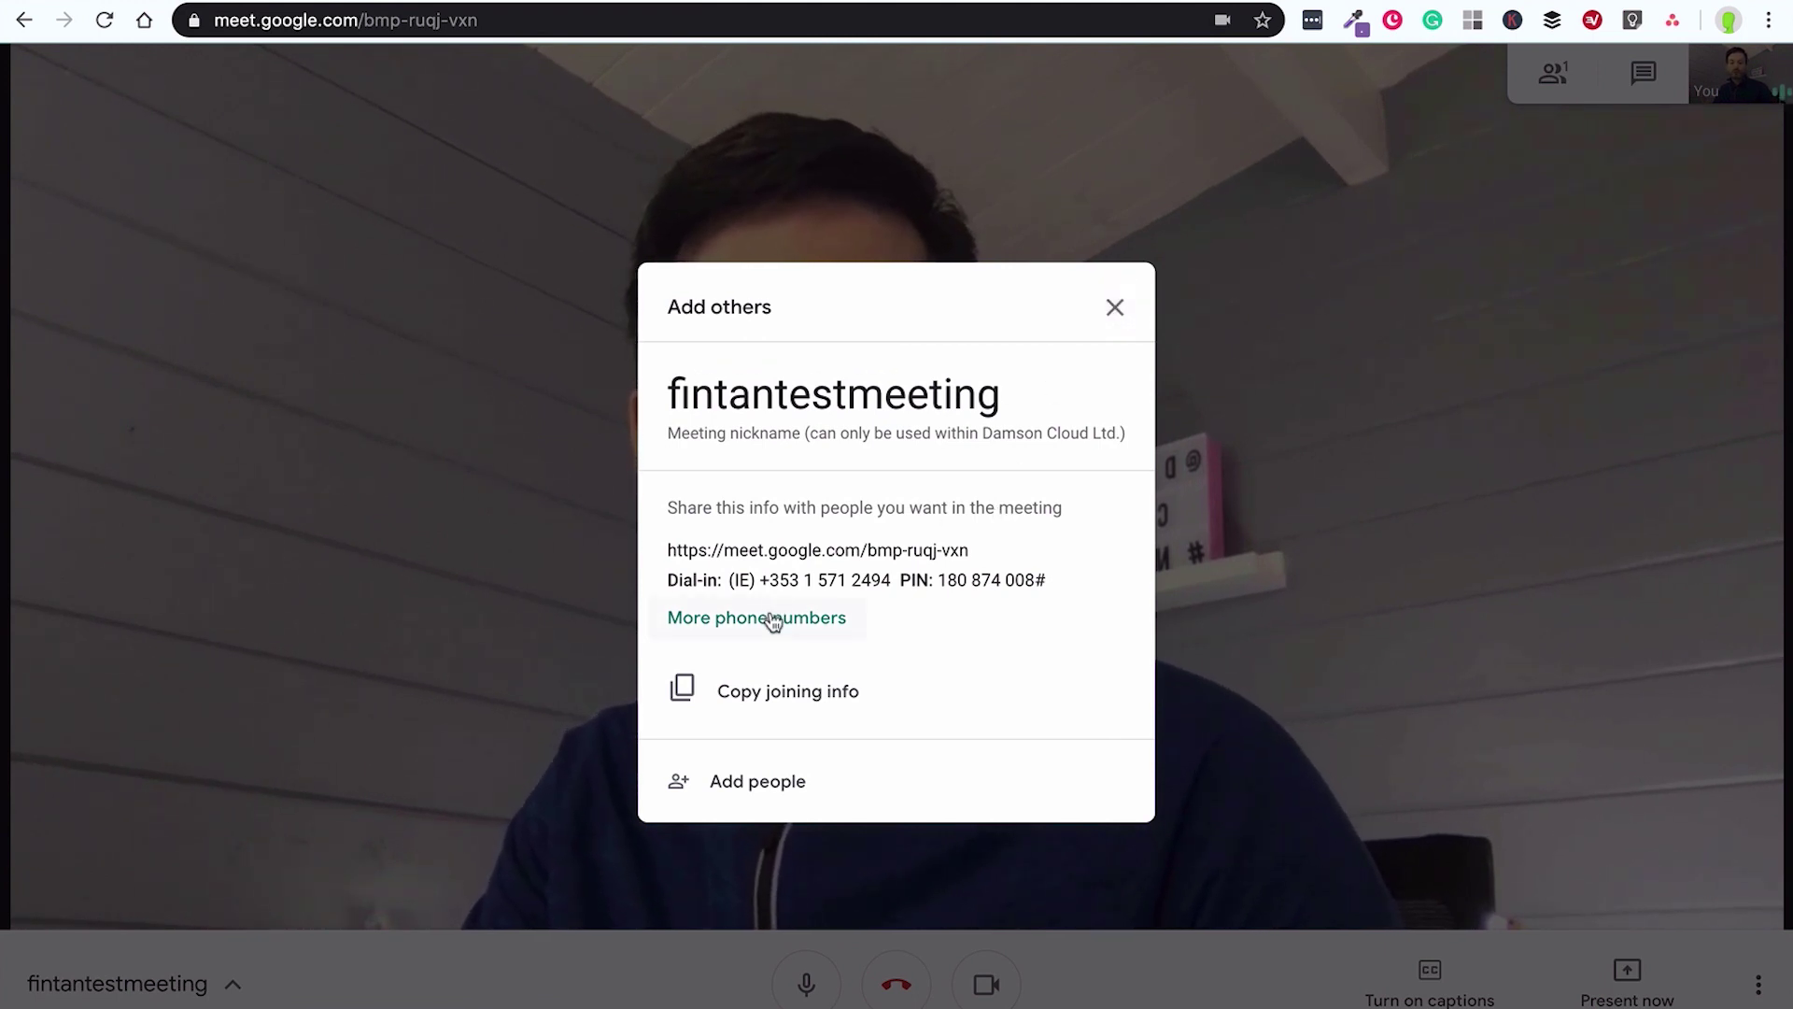
{"action": "left_click", "coordinate": [732, 689]}
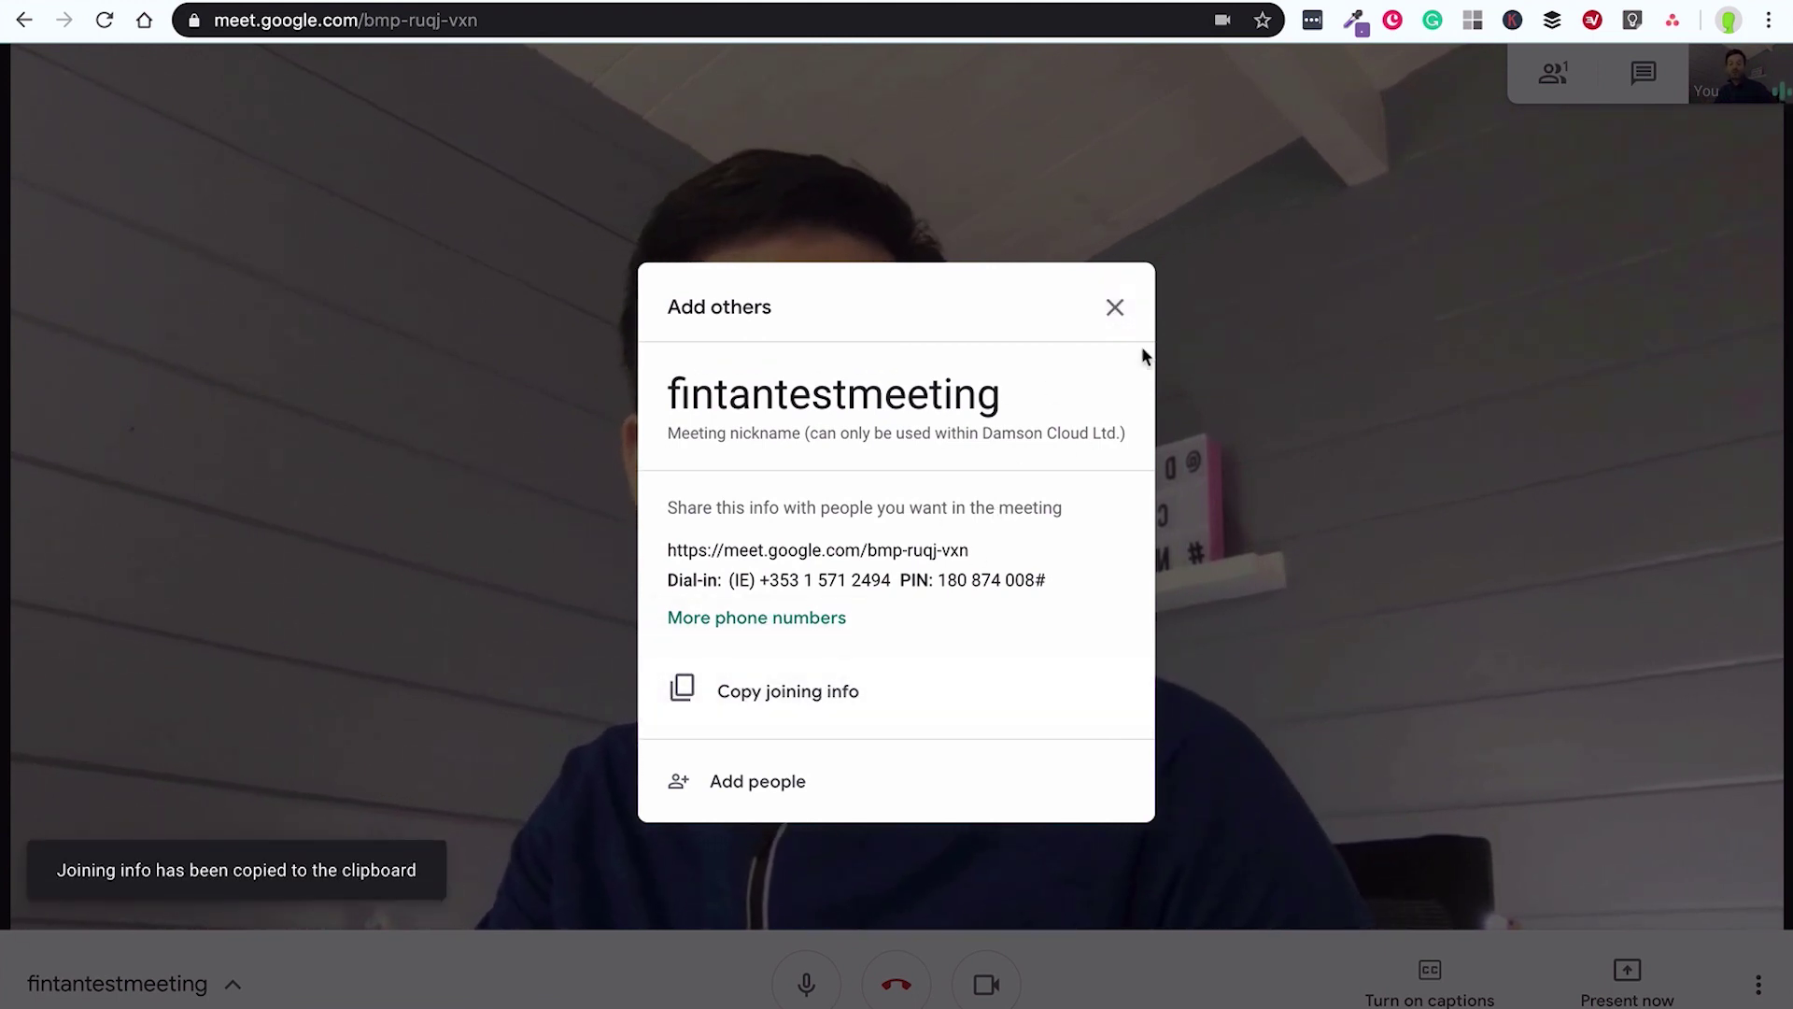
{"action": "left_click", "coordinate": [1126, 322]}
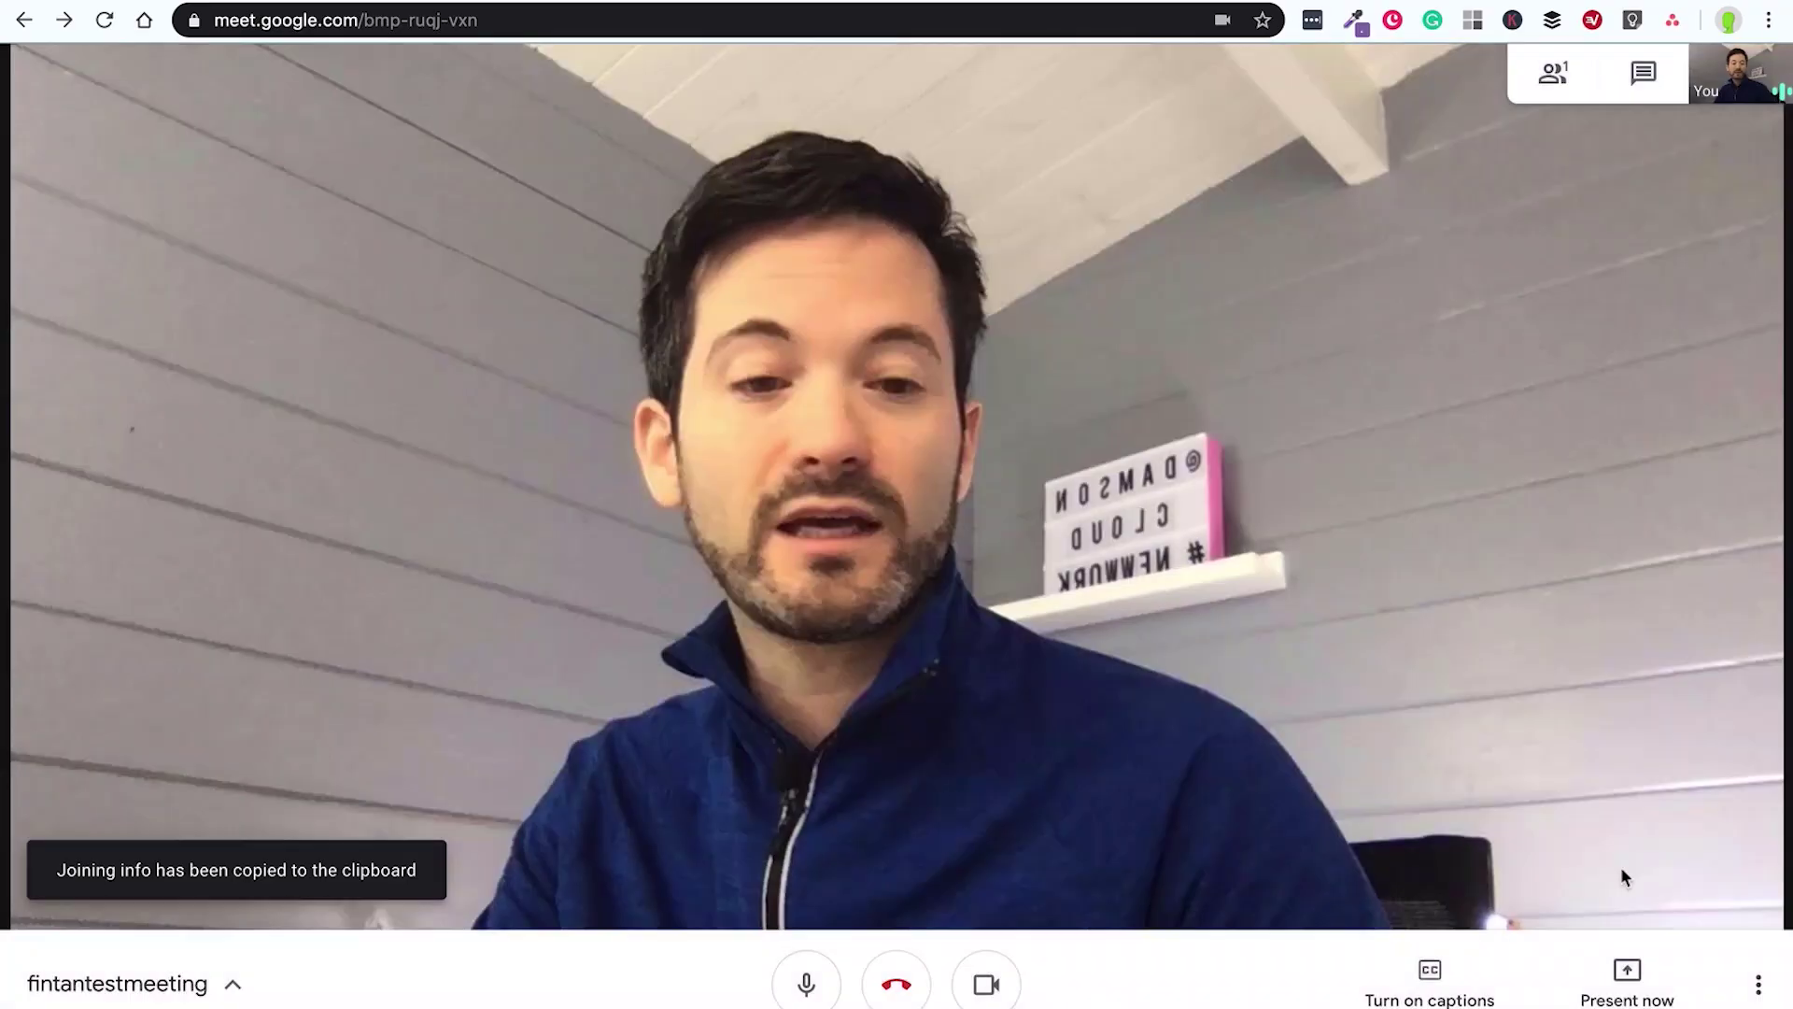
- Change the meeting layout to Sidebar
{"action": "left_click", "coordinate": [1756, 980]}
{"action": "left_click", "coordinate": [1755, 925]}
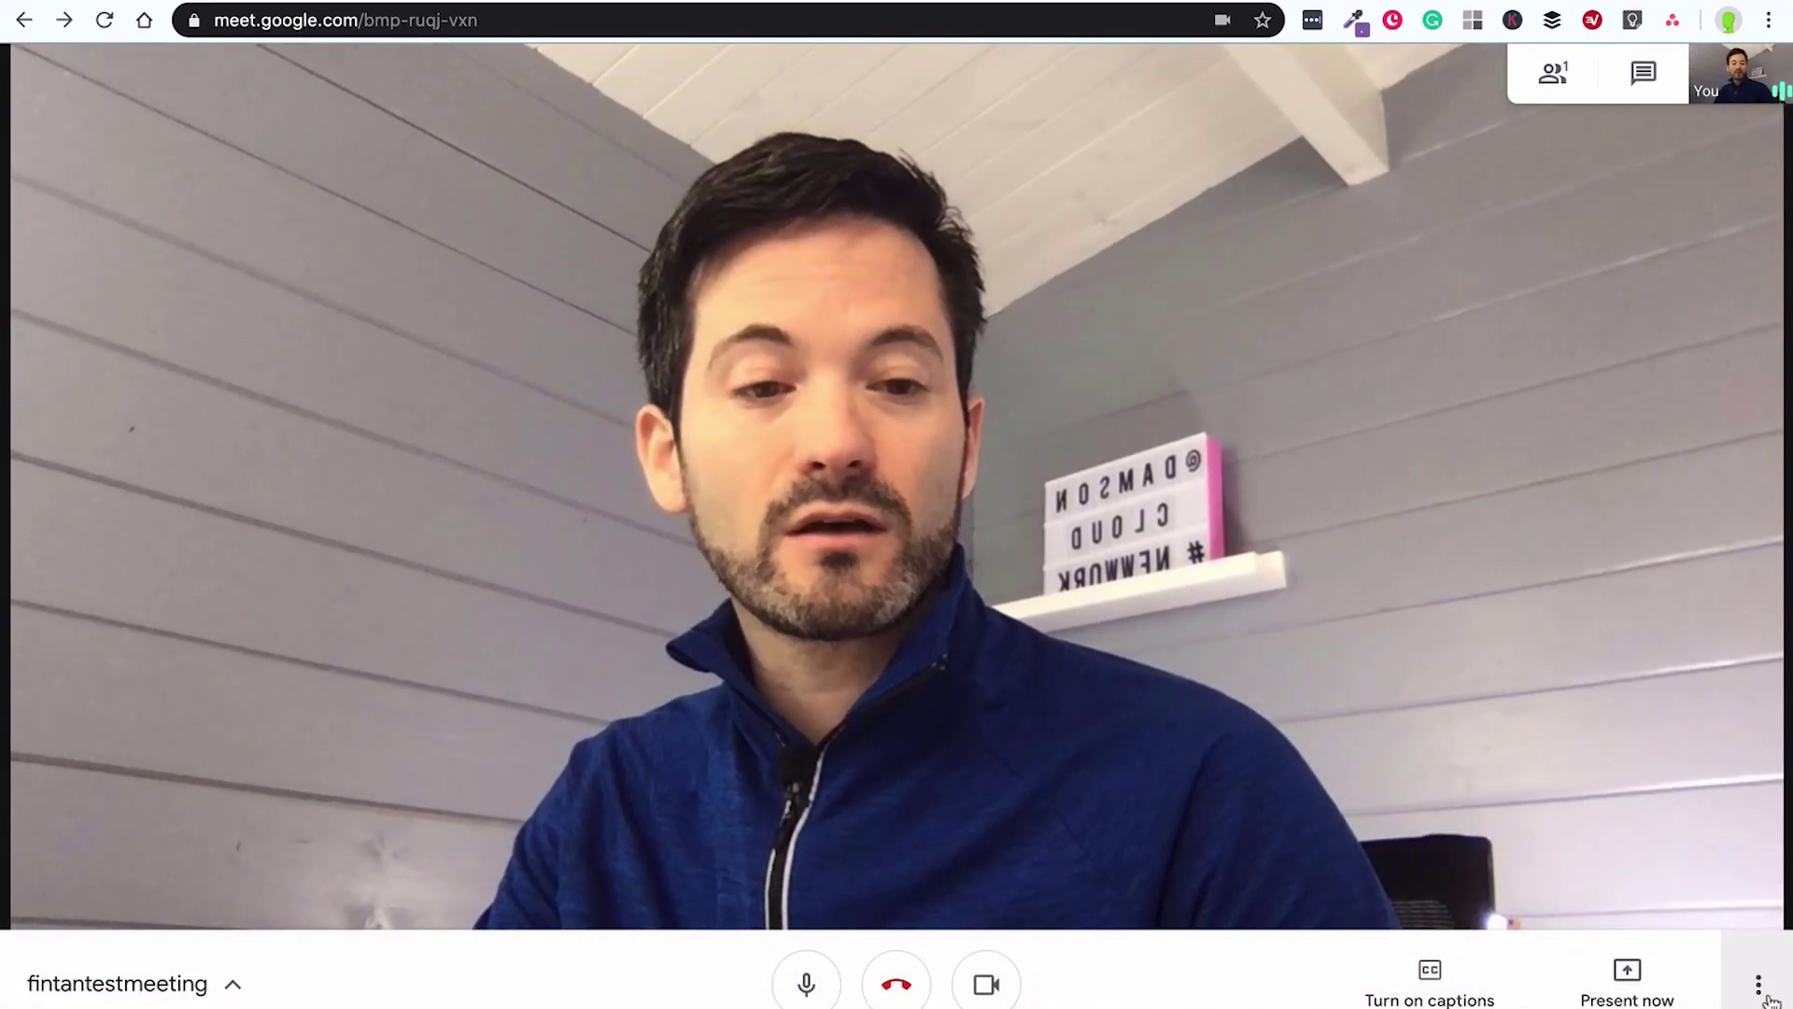
{"action": "left_click", "coordinate": [1765, 988]}
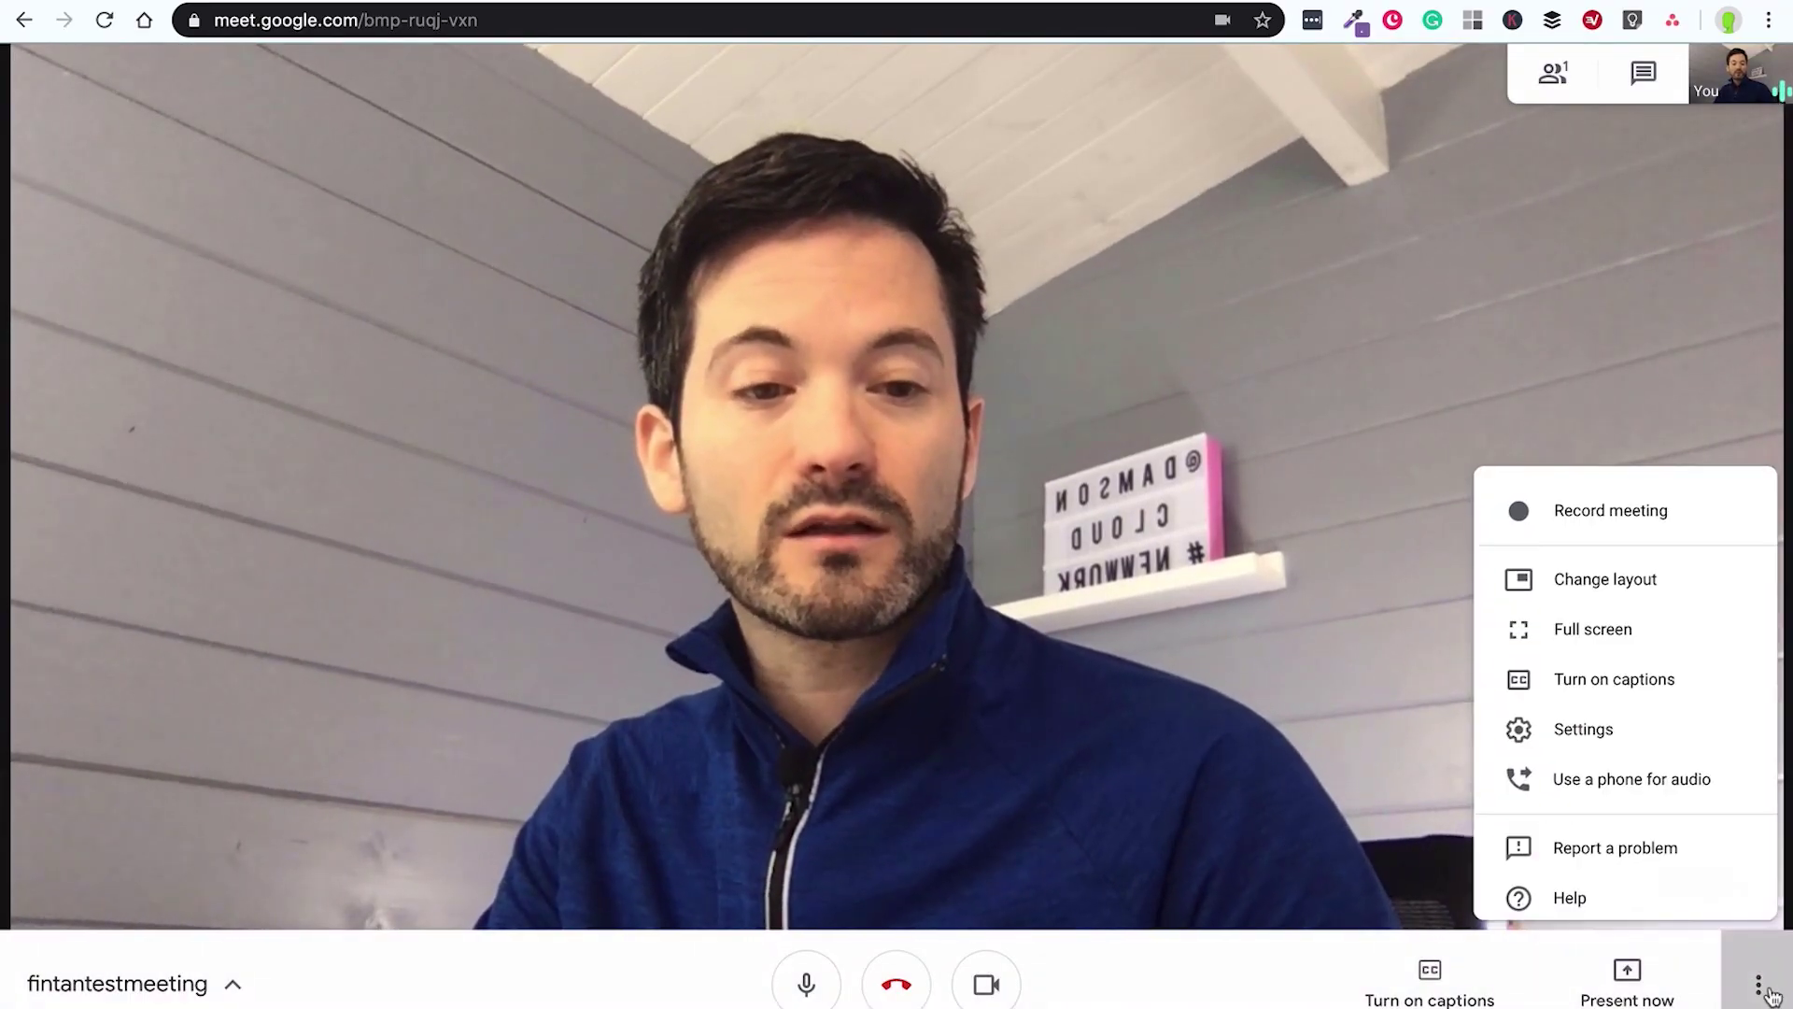
{"action": "left_click", "coordinate": [1691, 553]}
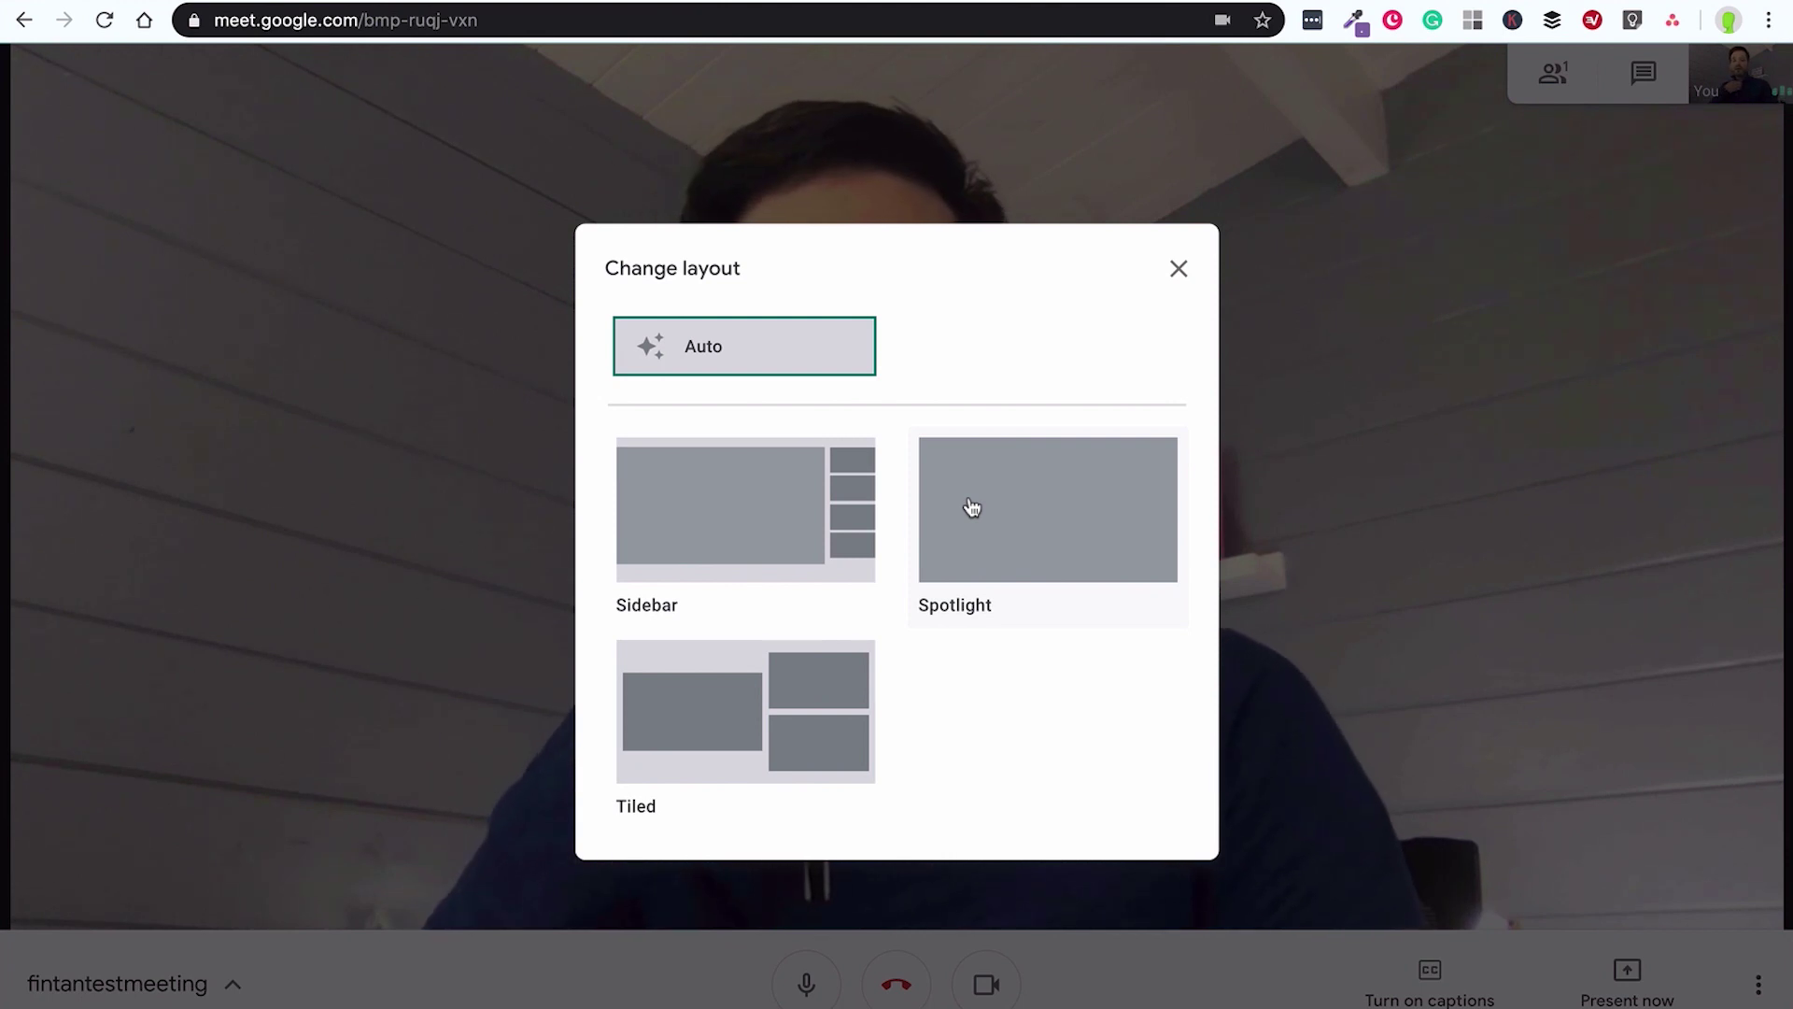
{"action": "left_click", "coordinate": [744, 528]}
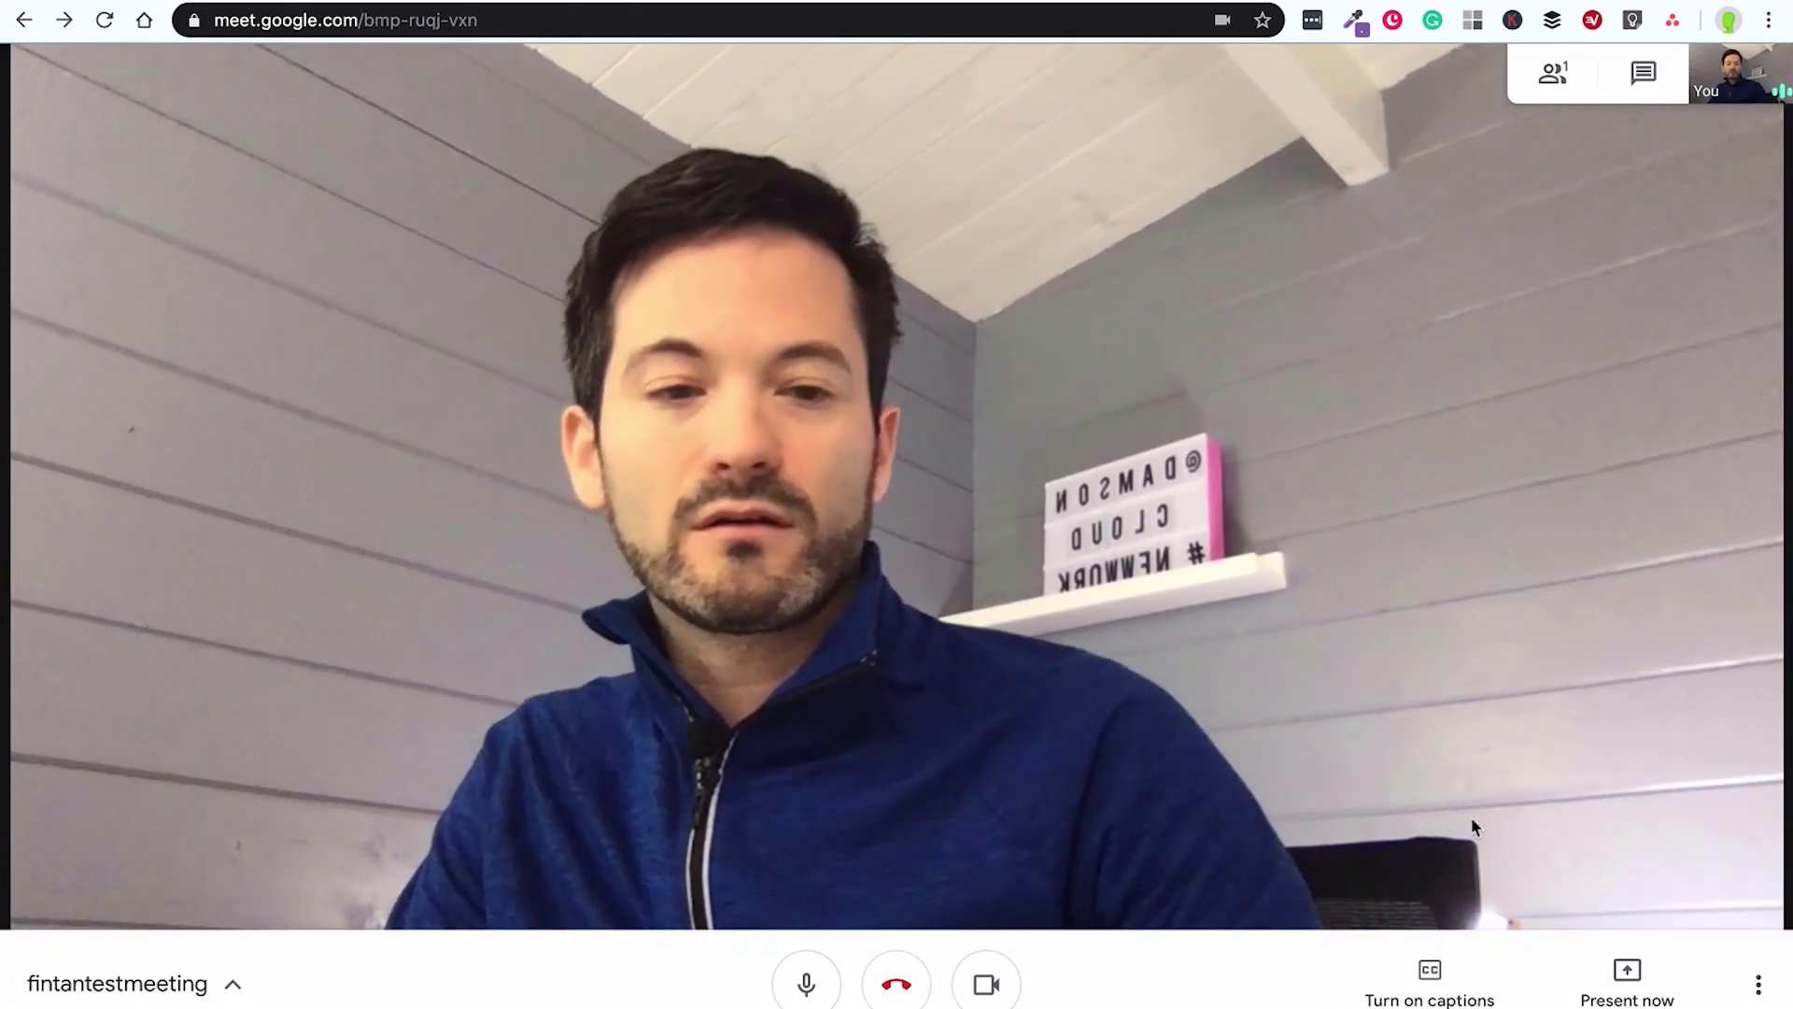
- Review the Auto, Sidebar, Spotlight and Tiled layout choices for the call
{"action": "left_click", "coordinate": [1757, 983]}
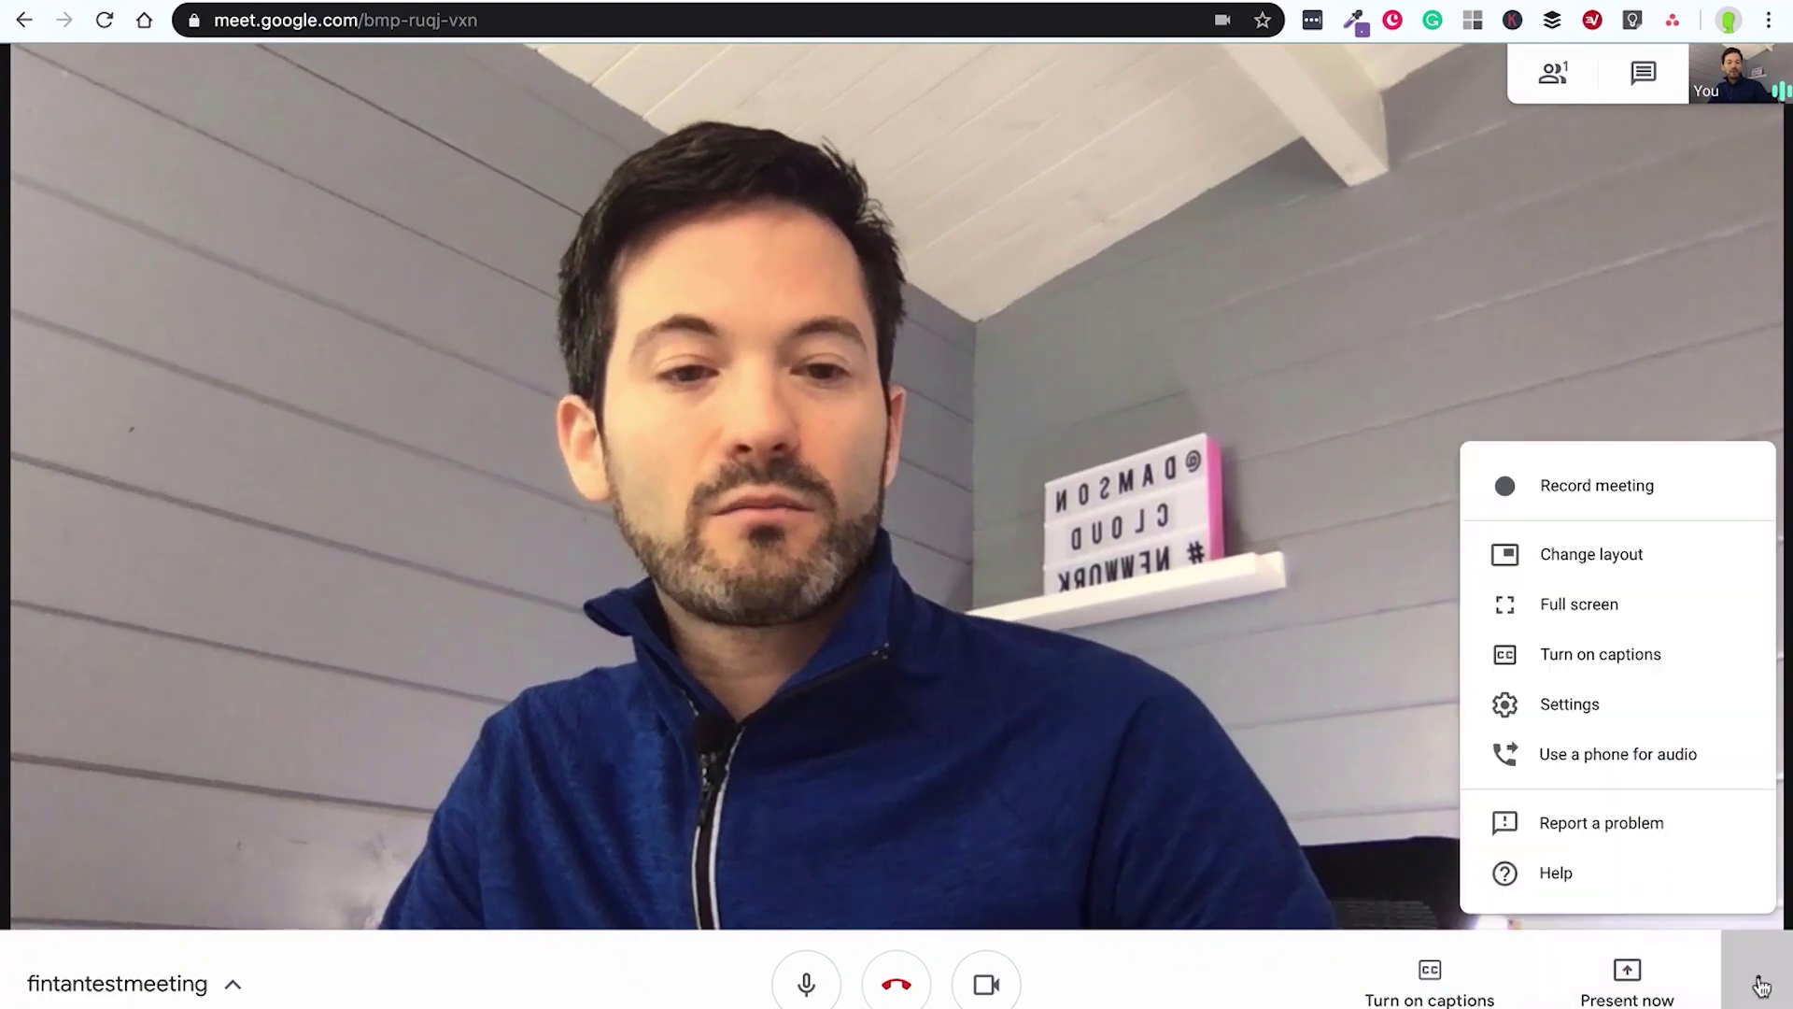
{"action": "left_click", "coordinate": [1653, 546]}
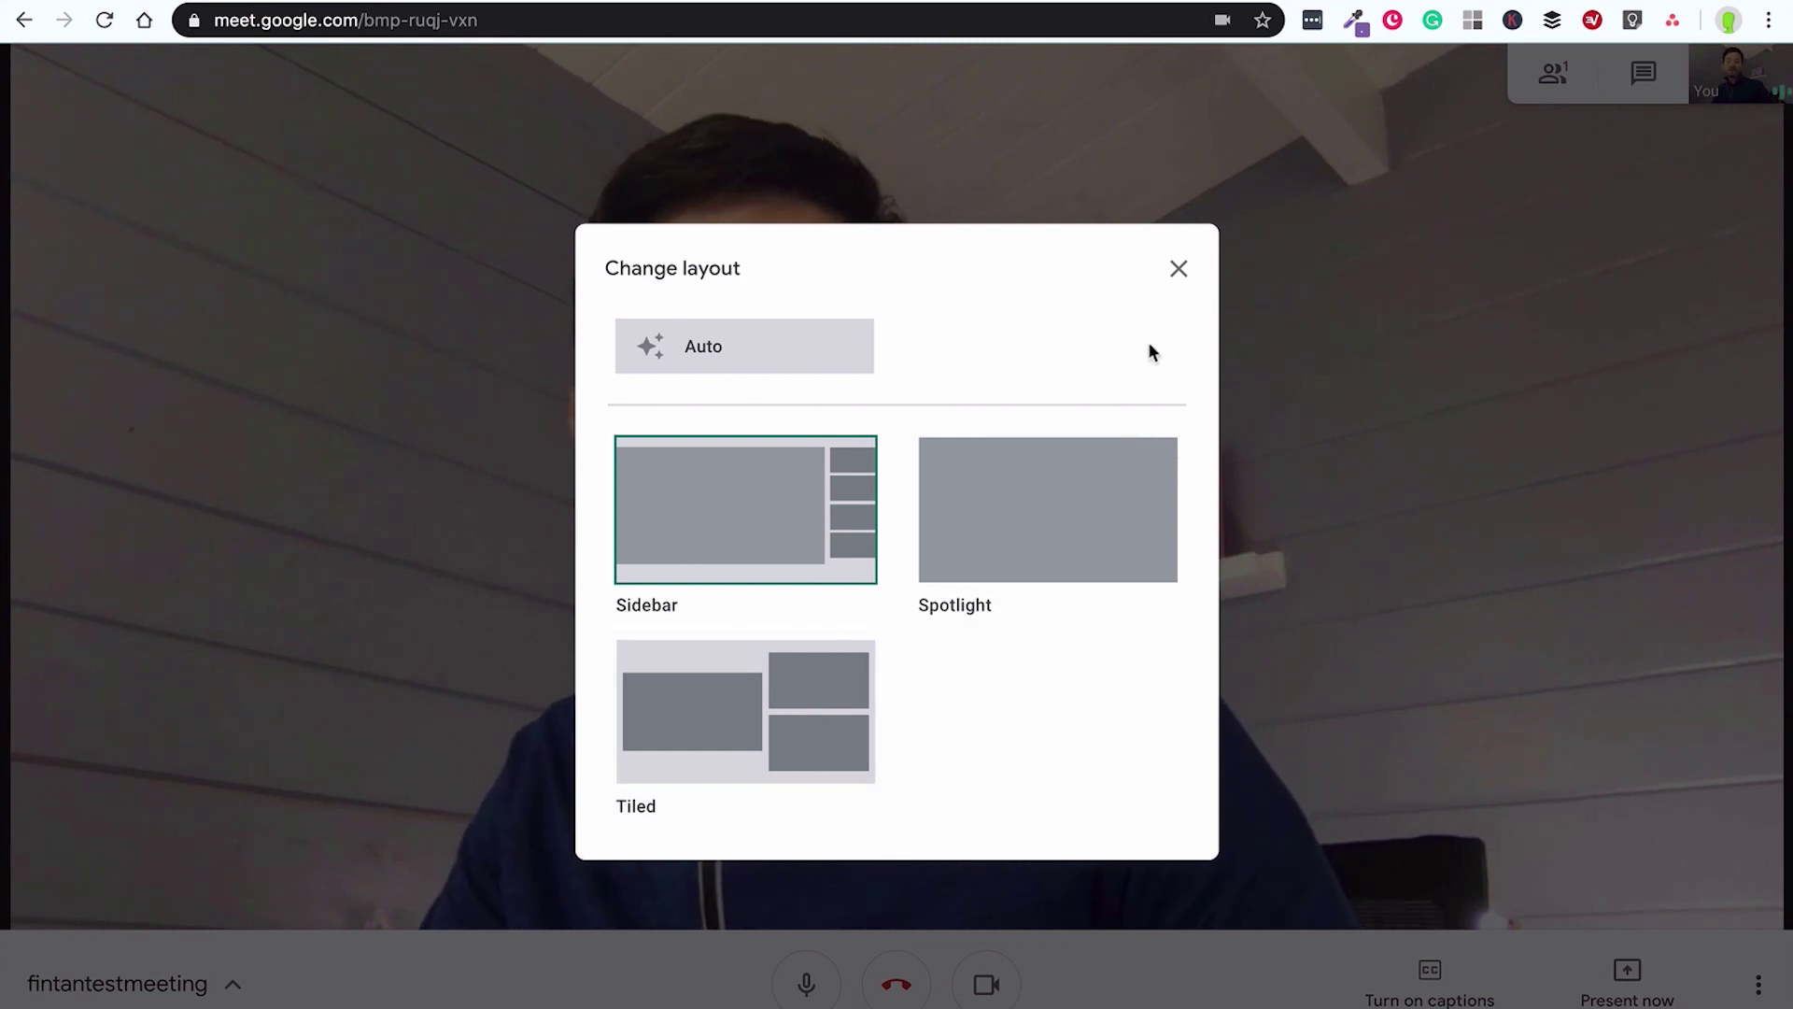
{"action": "left_click", "coordinate": [1178, 270]}
- Turn on live captions for the meeting and turn them back off
{"action": "left_click", "coordinate": [1759, 983]}
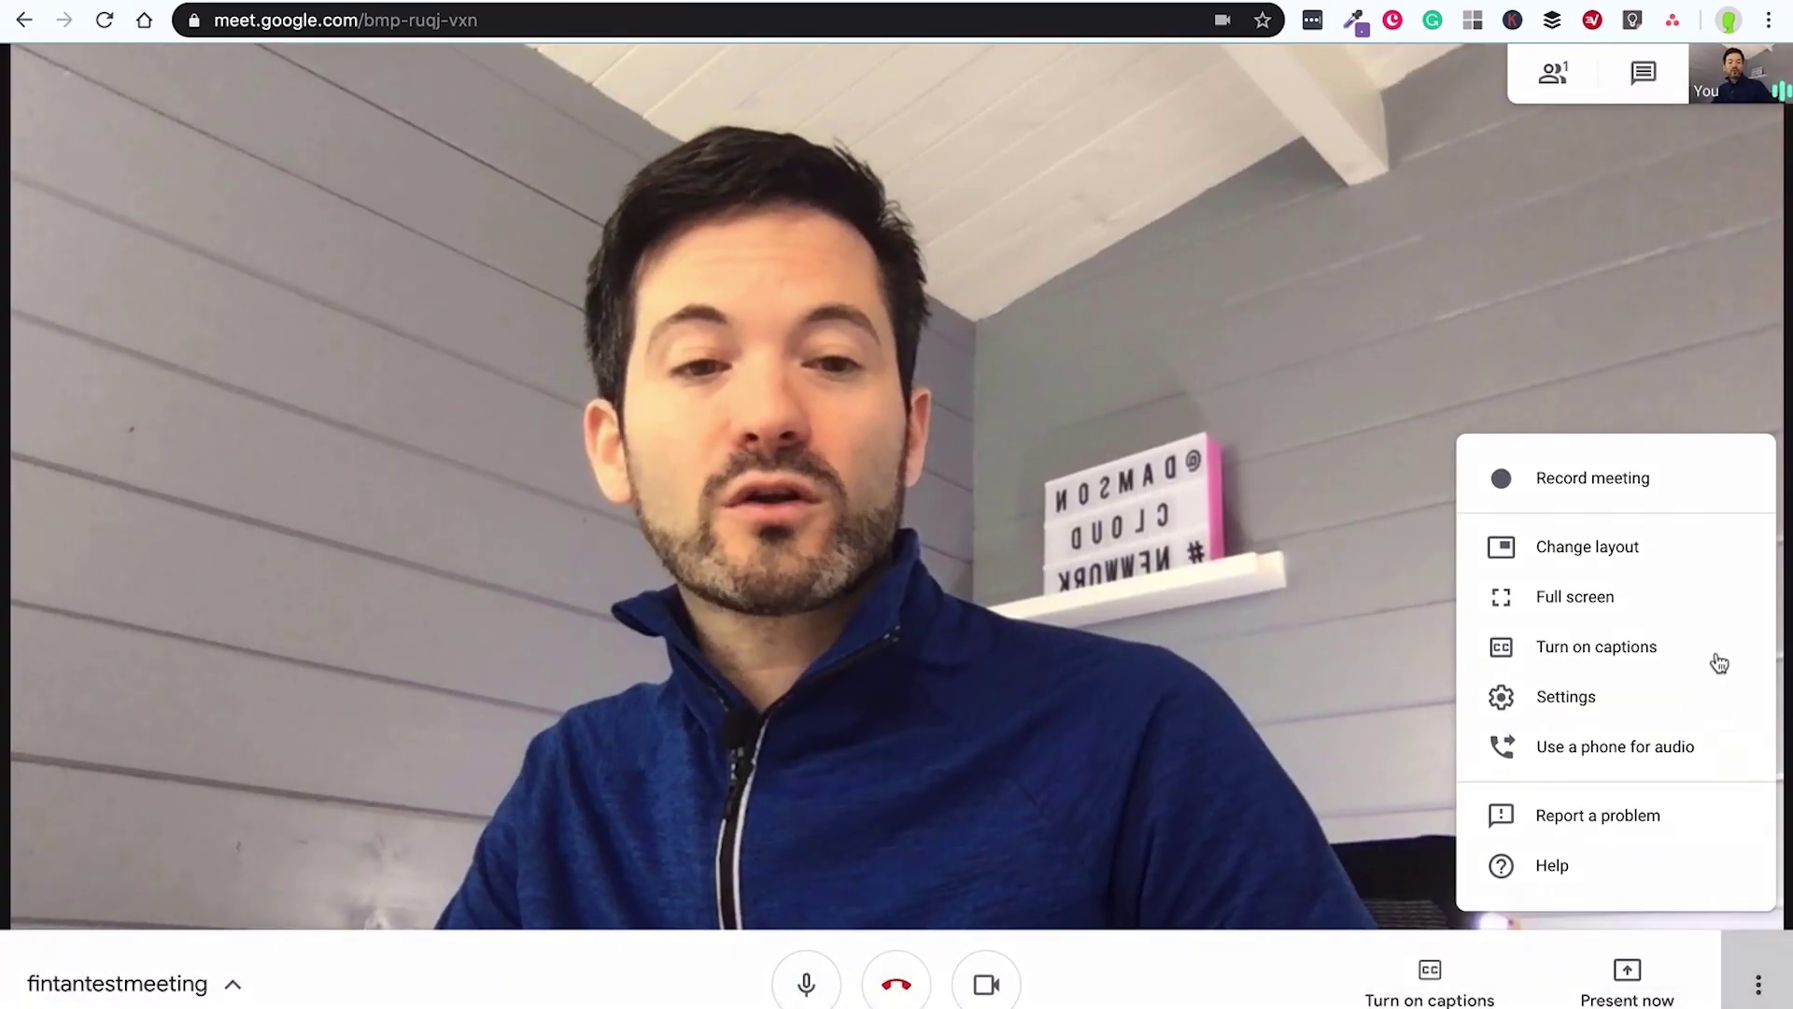
{"action": "left_click", "coordinate": [1703, 646]}
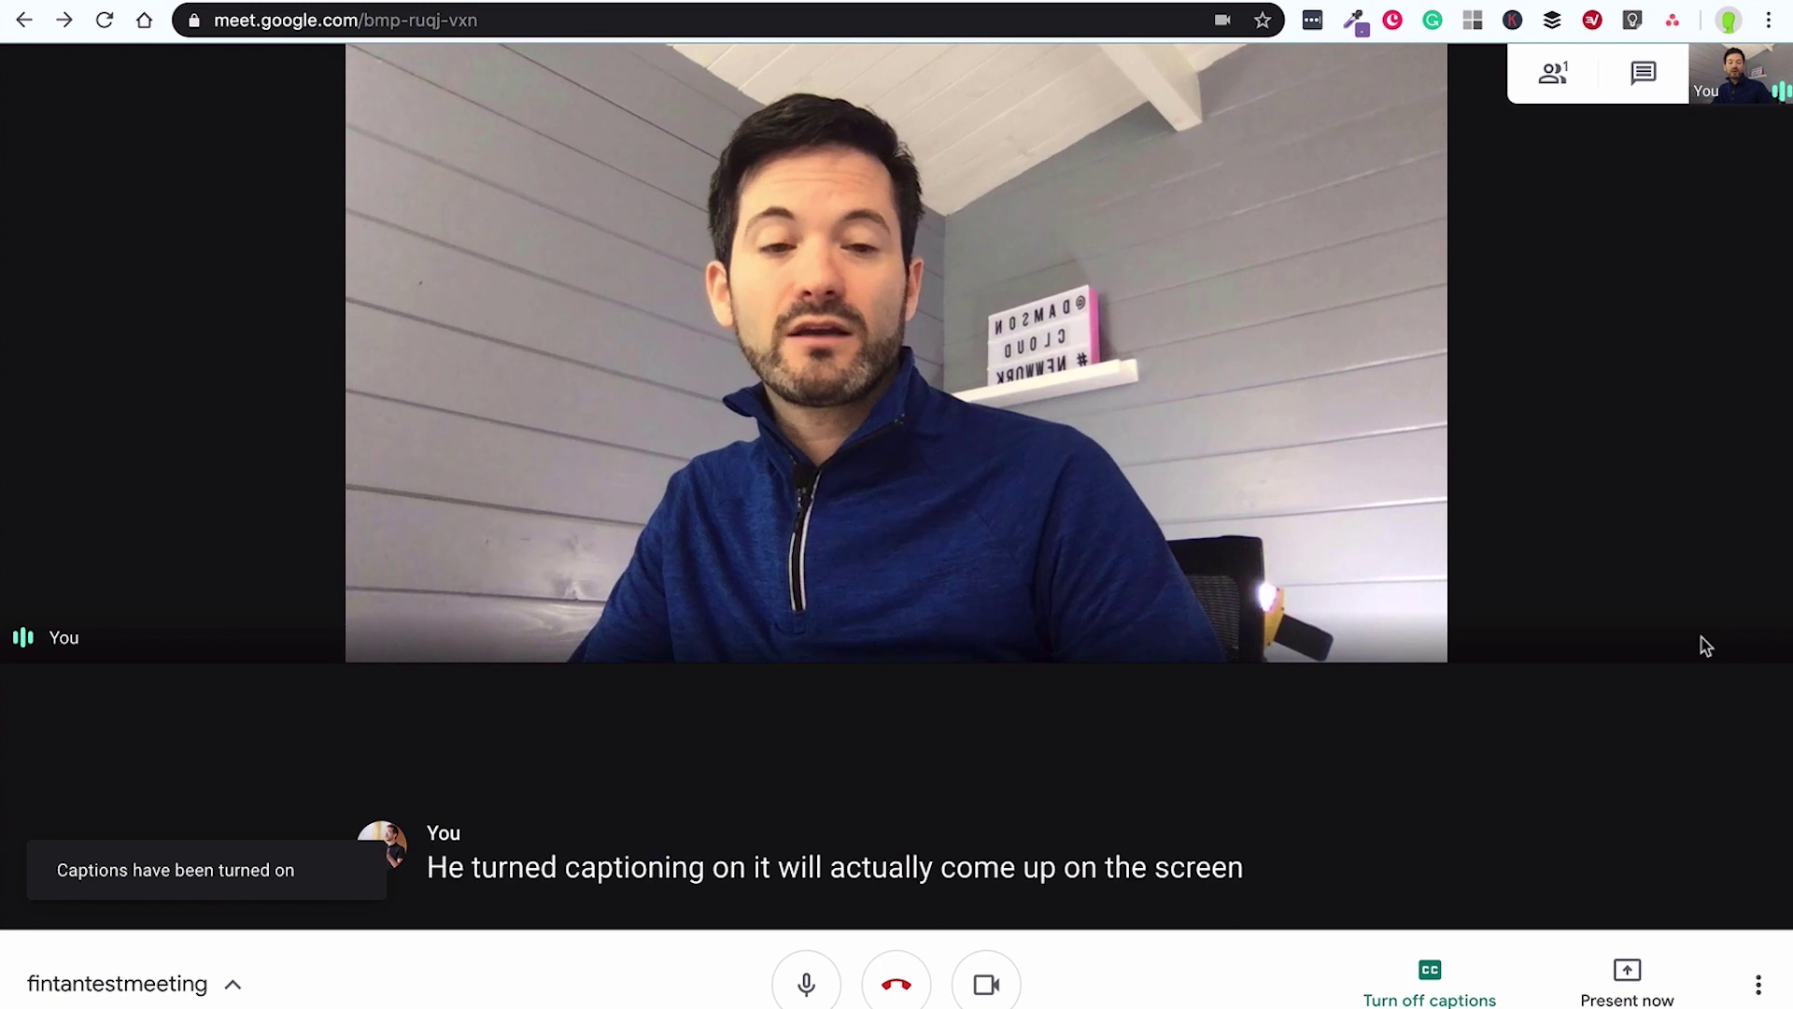
{"action": "left_click", "coordinate": [1759, 983]}
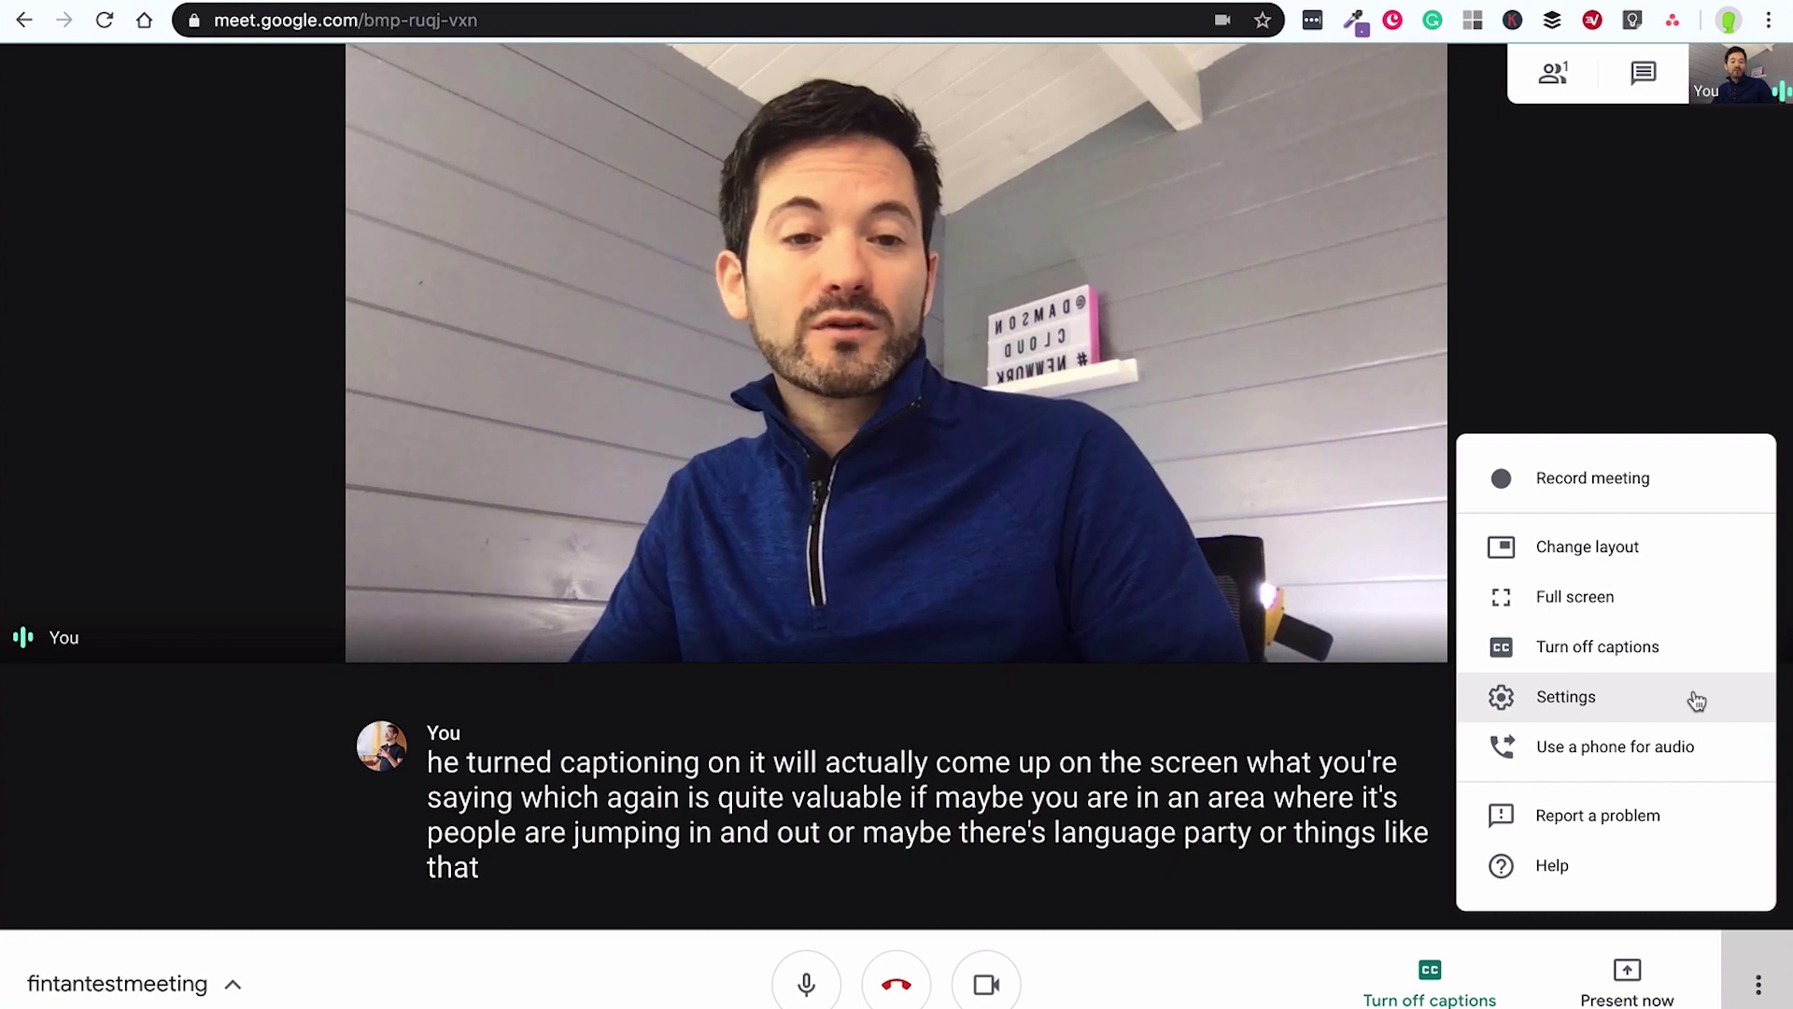
{"action": "left_click", "coordinate": [1699, 655]}
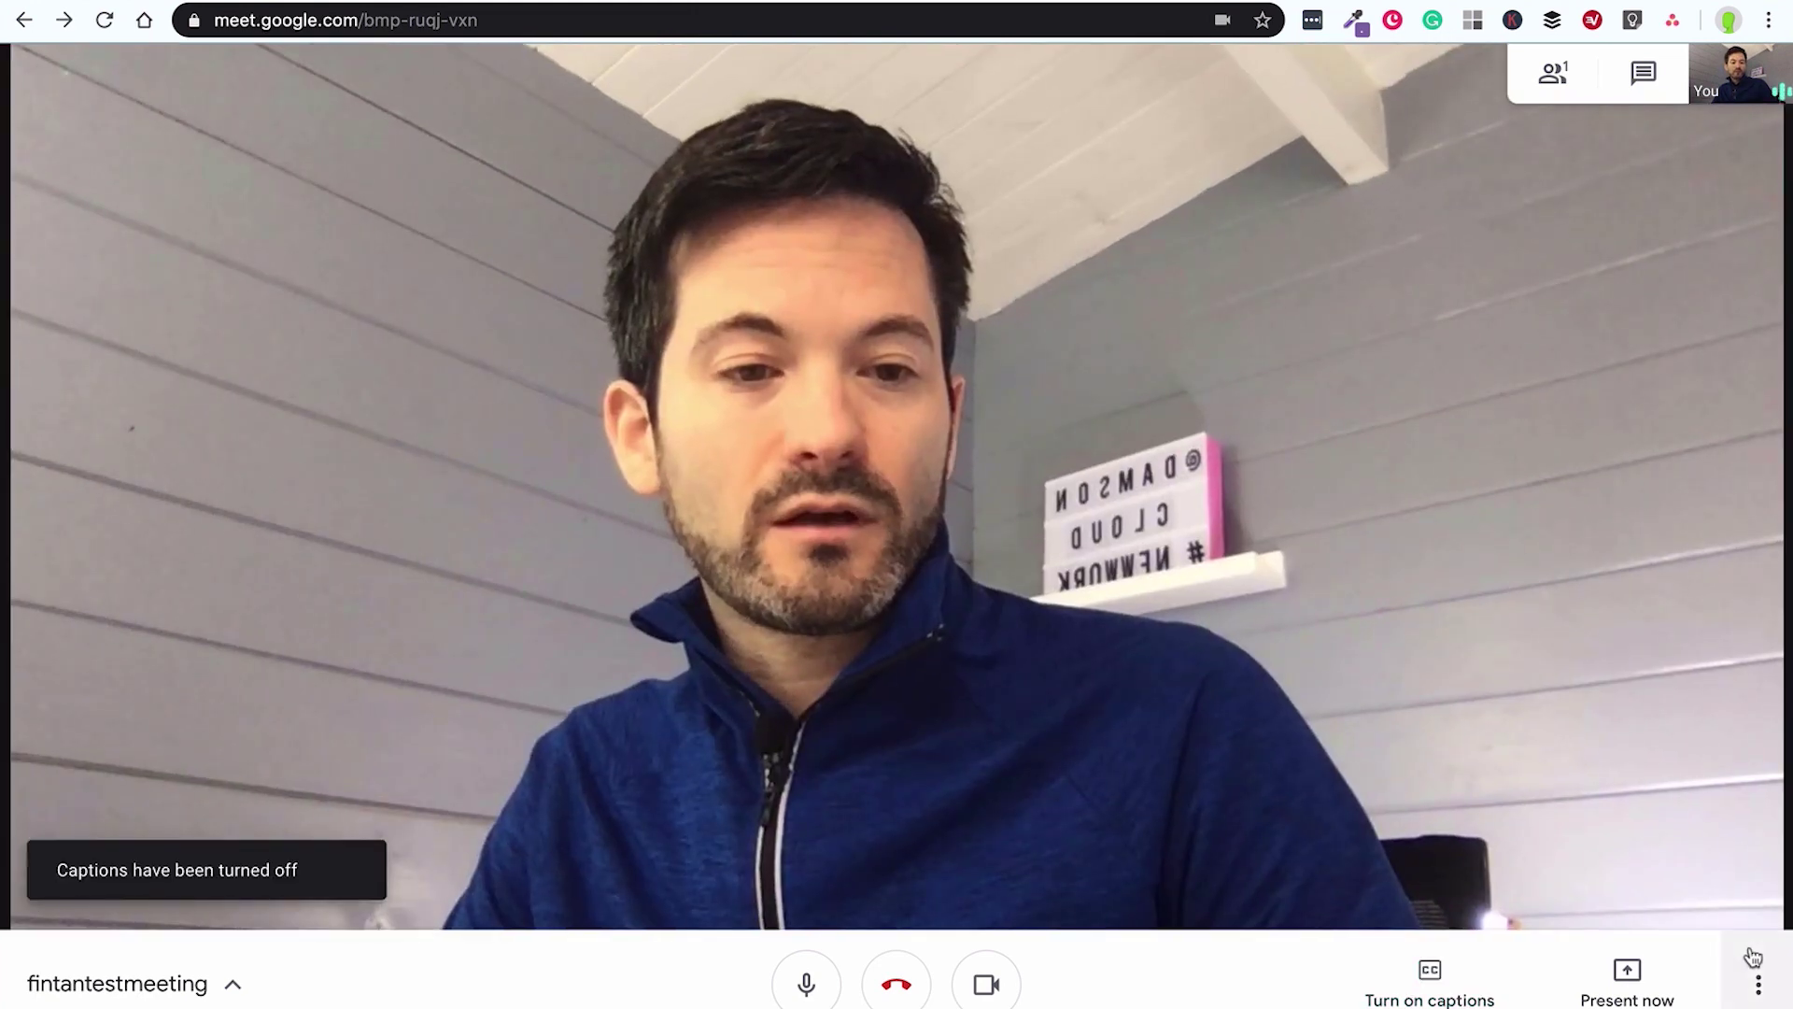
- Review the in-call audio and video settings, including the maximum send resolution choices
{"action": "left_click", "coordinate": [1757, 983]}
{"action": "left_click", "coordinate": [1671, 695]}
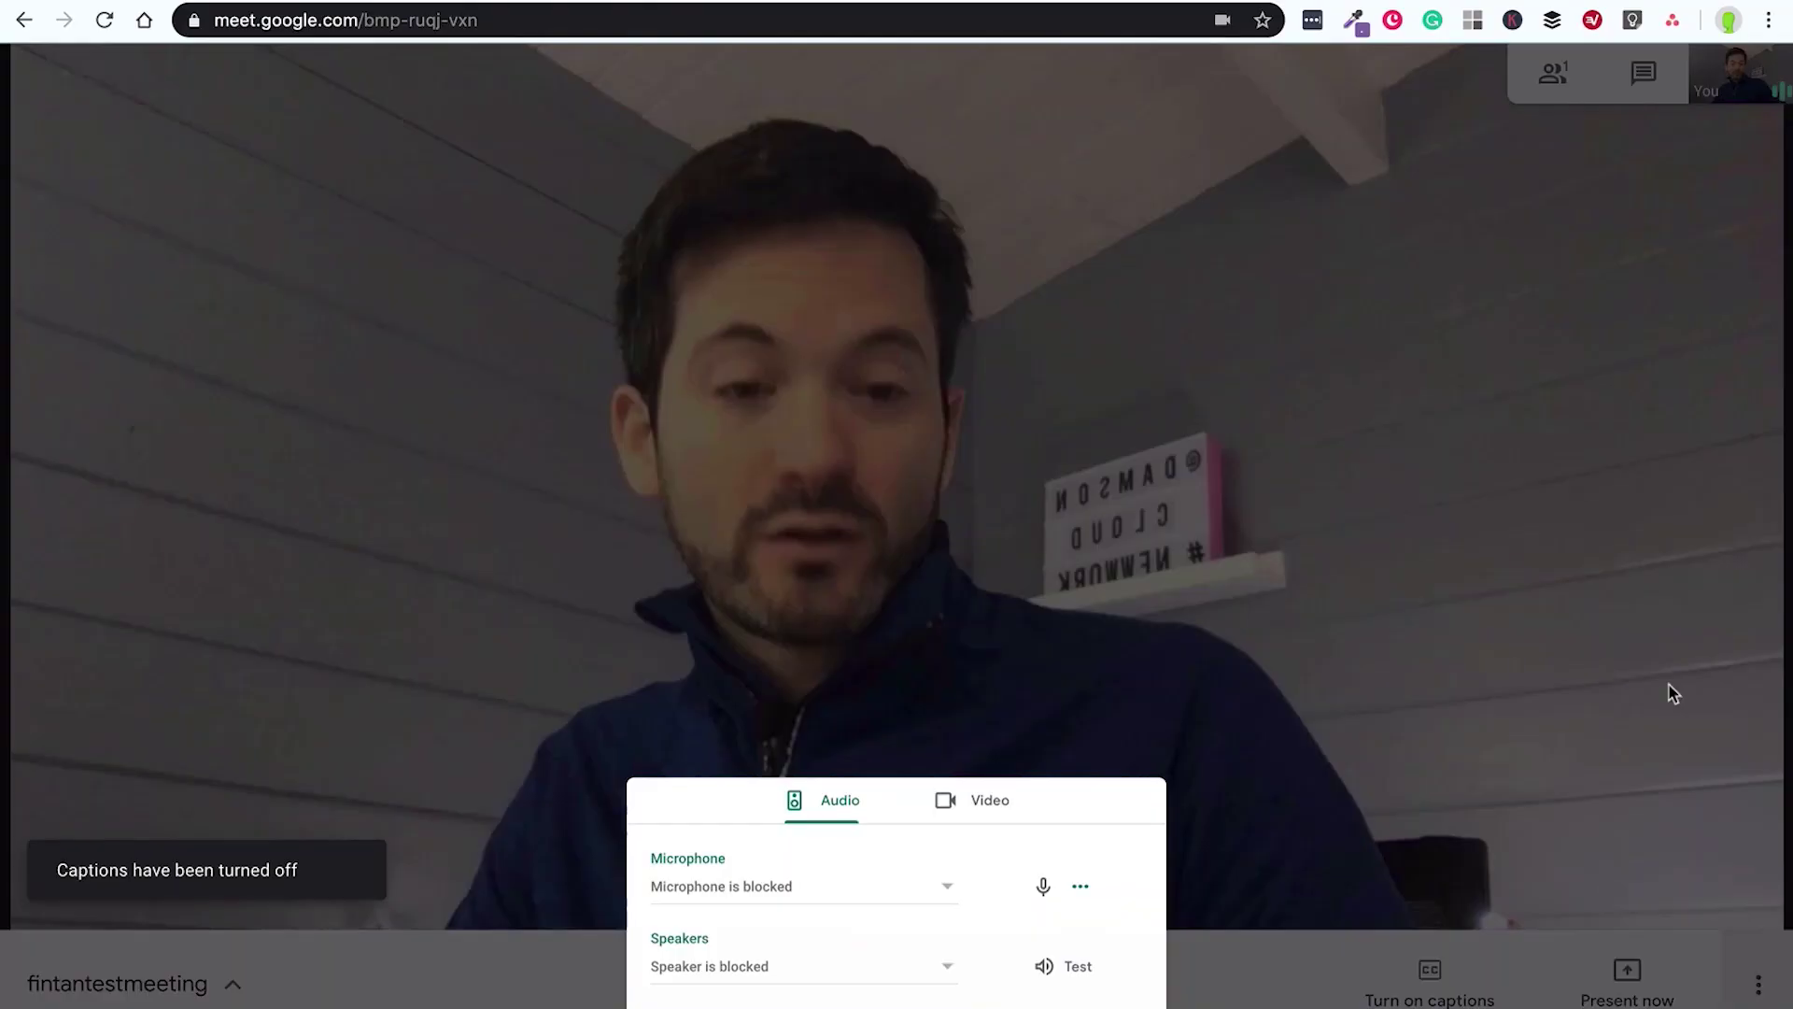
{"action": "left_click", "coordinate": [1005, 296]}
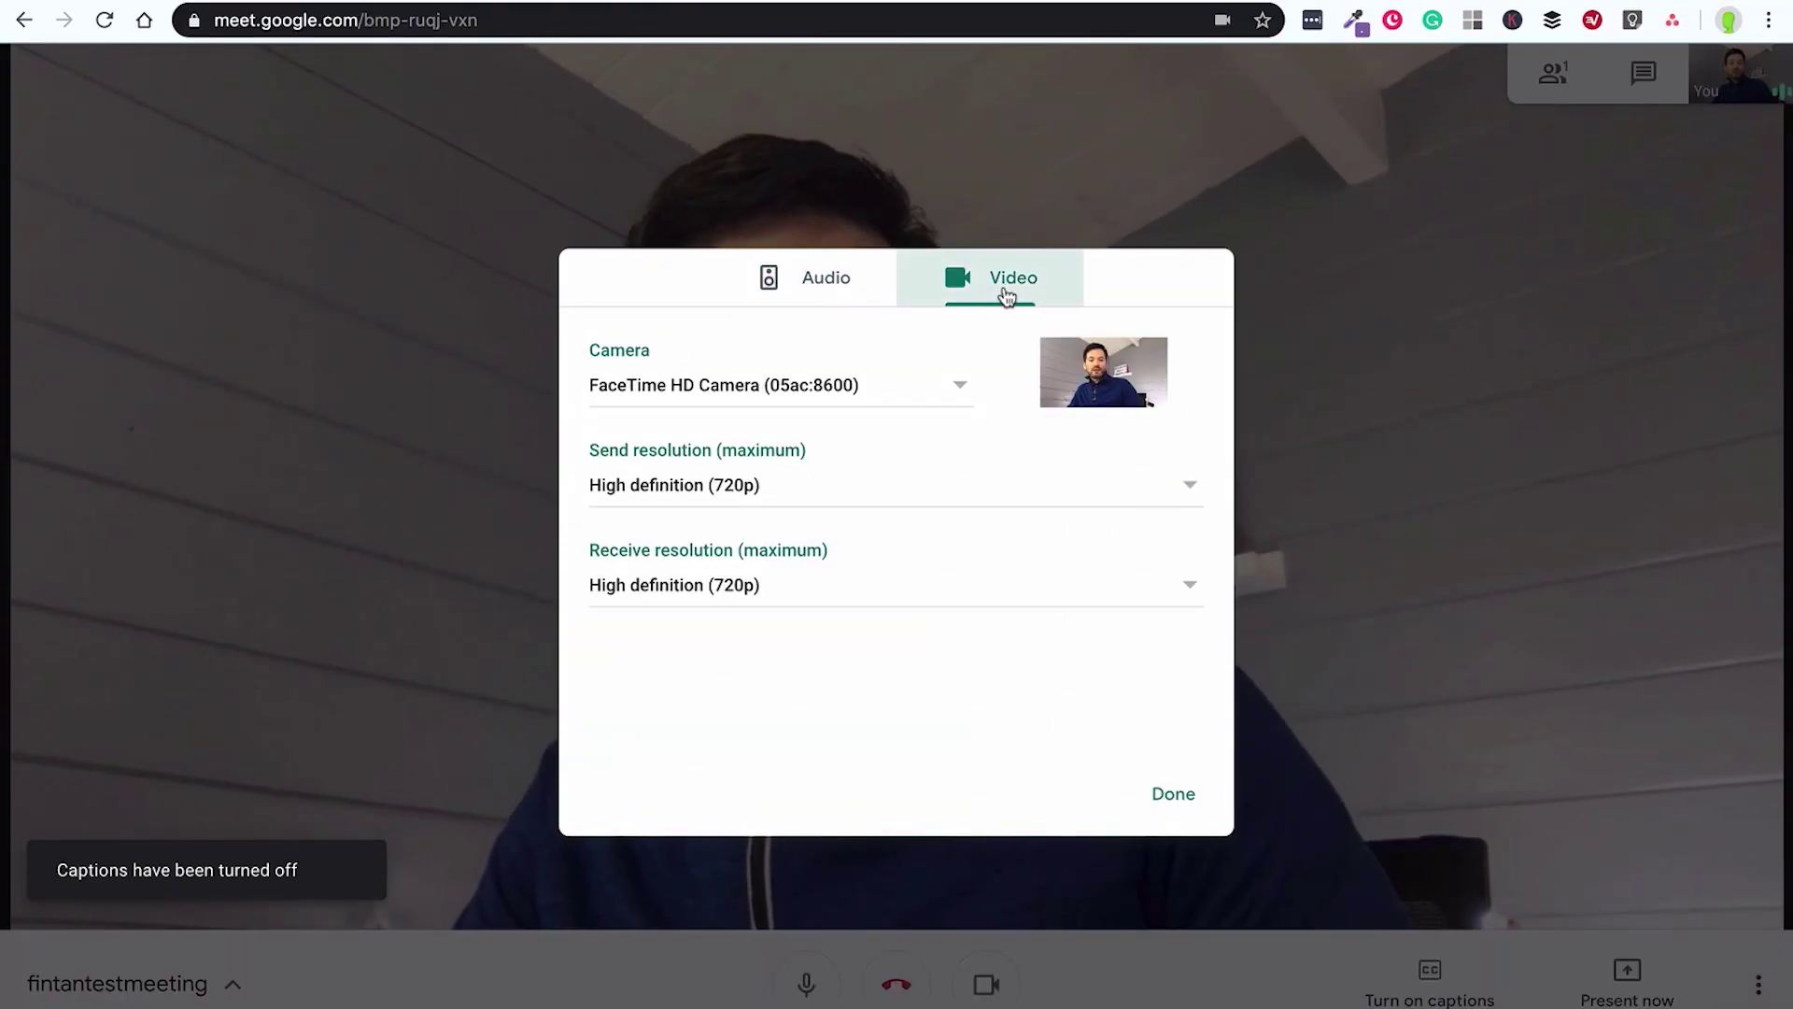
{"action": "left_click", "coordinate": [771, 304]}
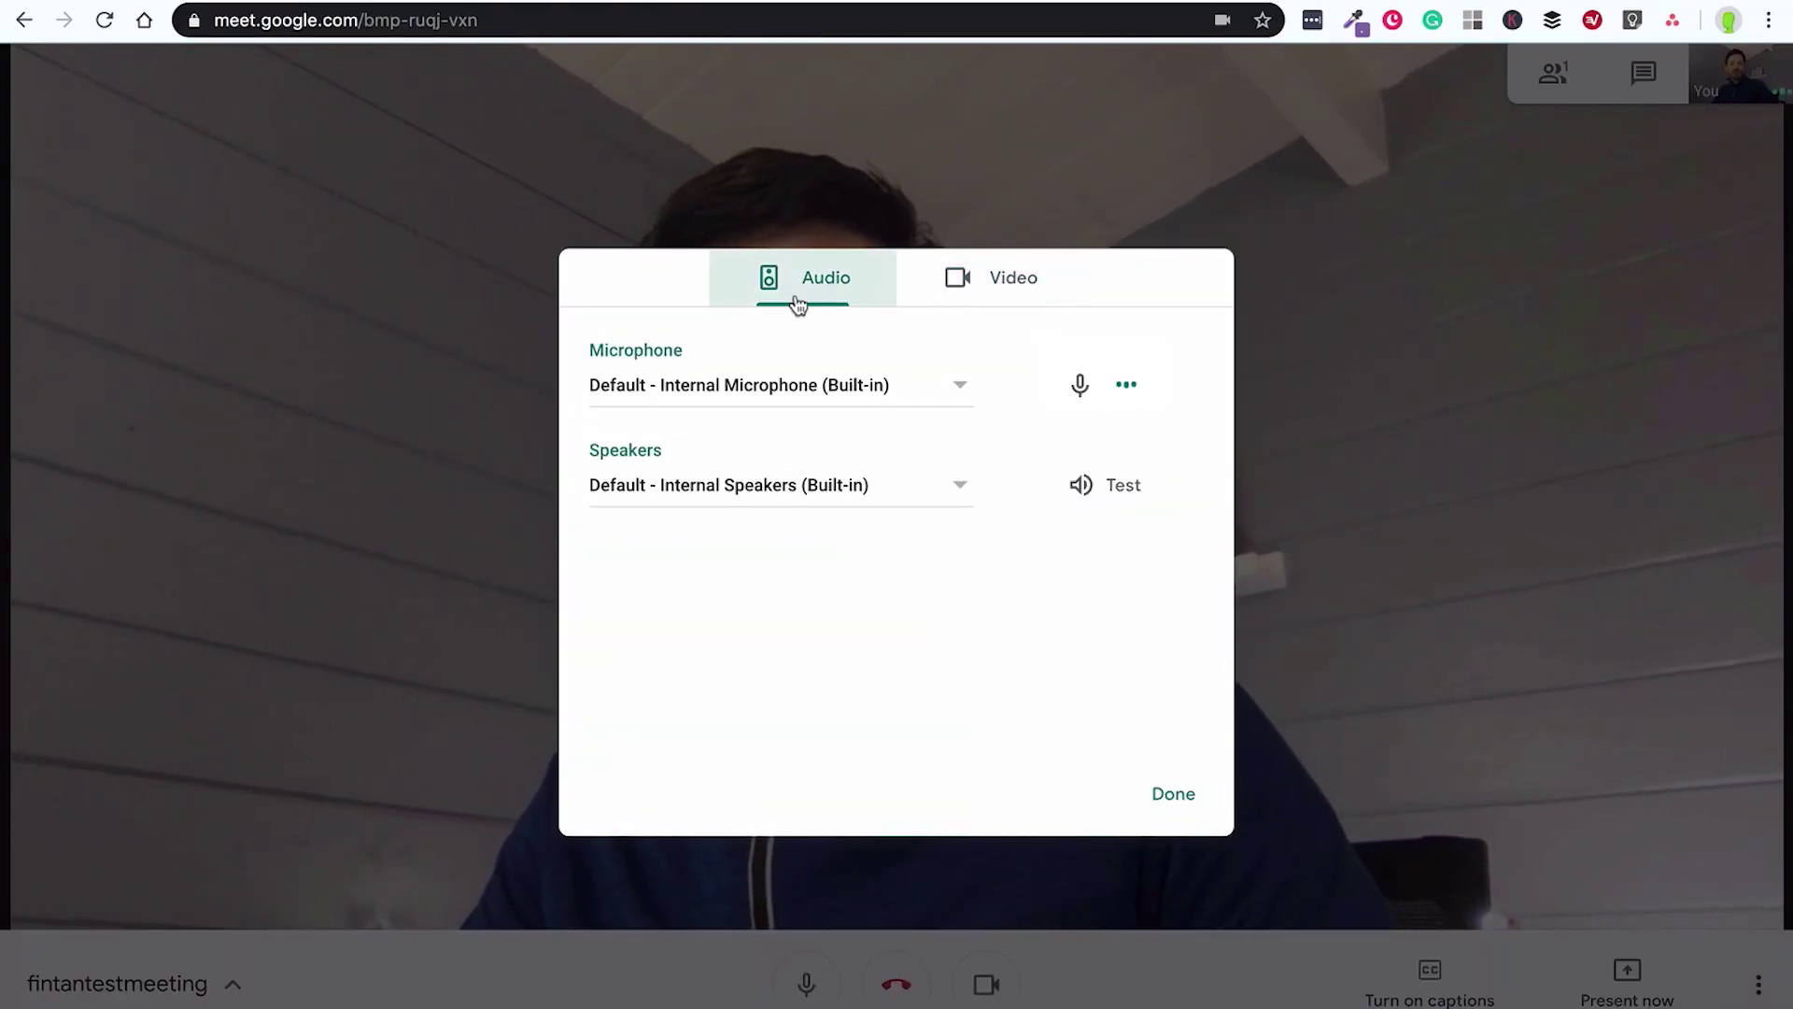
{"action": "left_click", "coordinate": [1002, 297]}
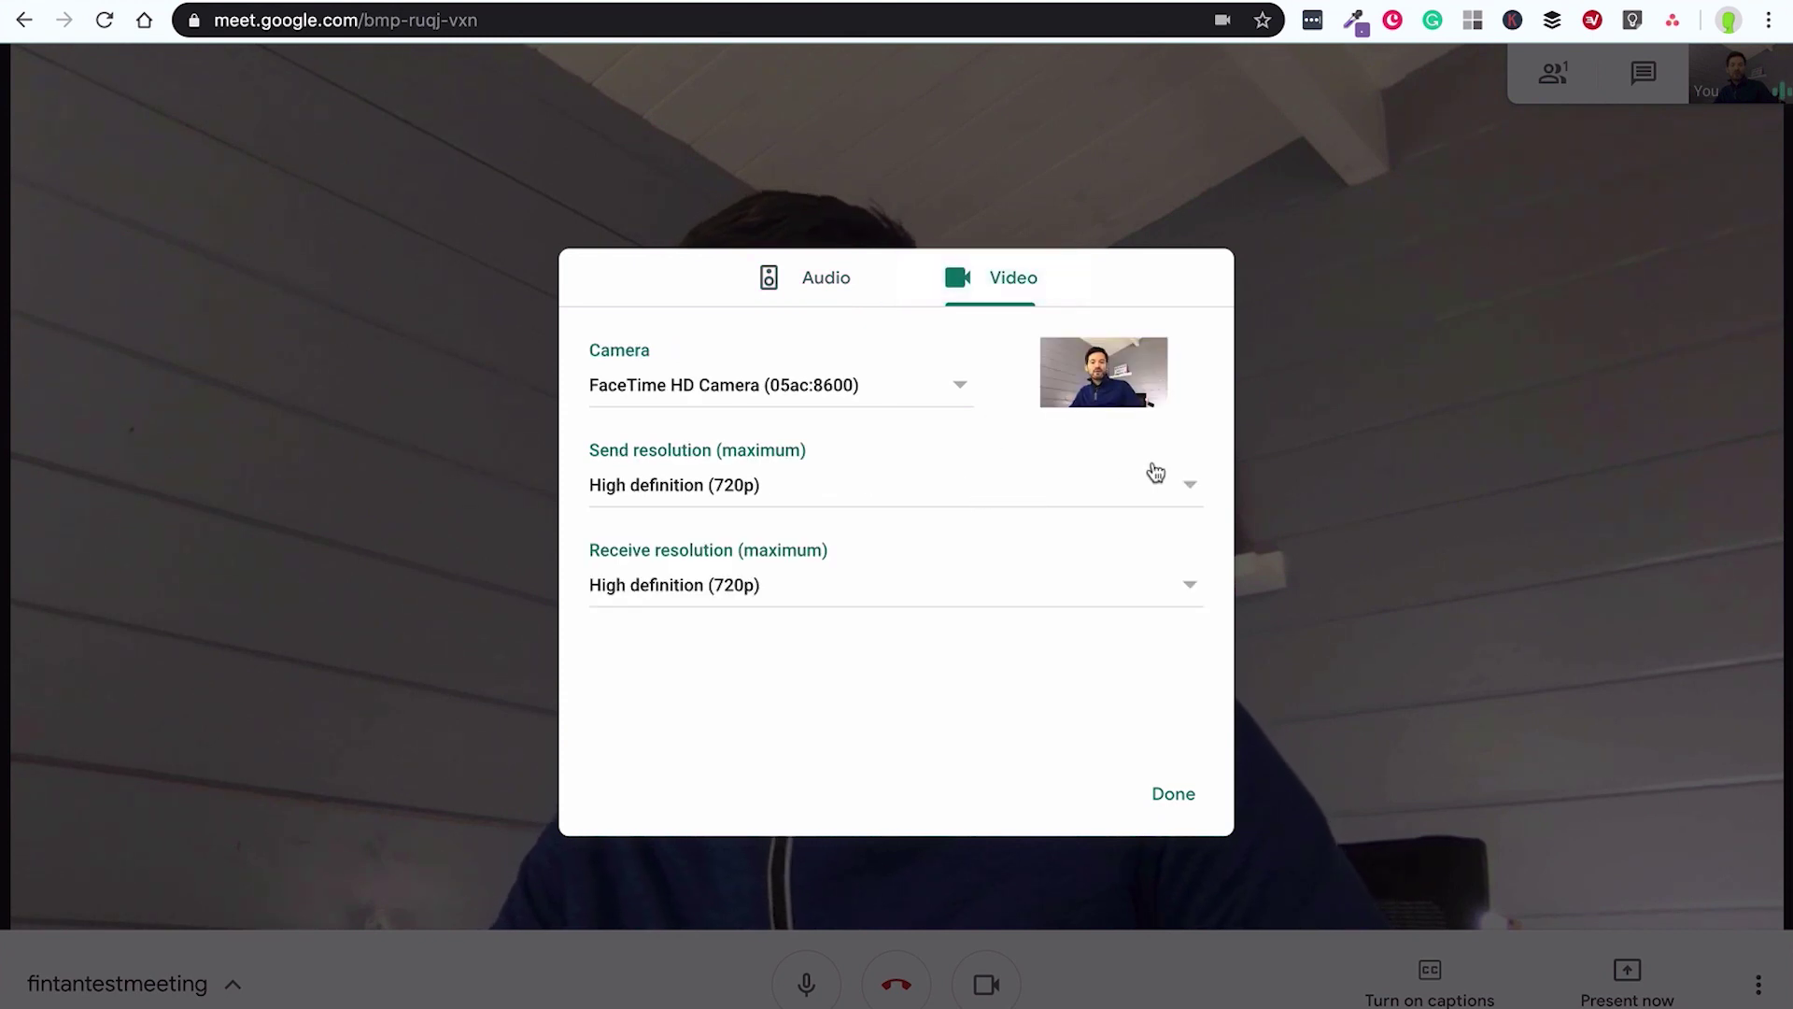
{"action": "left_click", "coordinate": [1185, 510]}
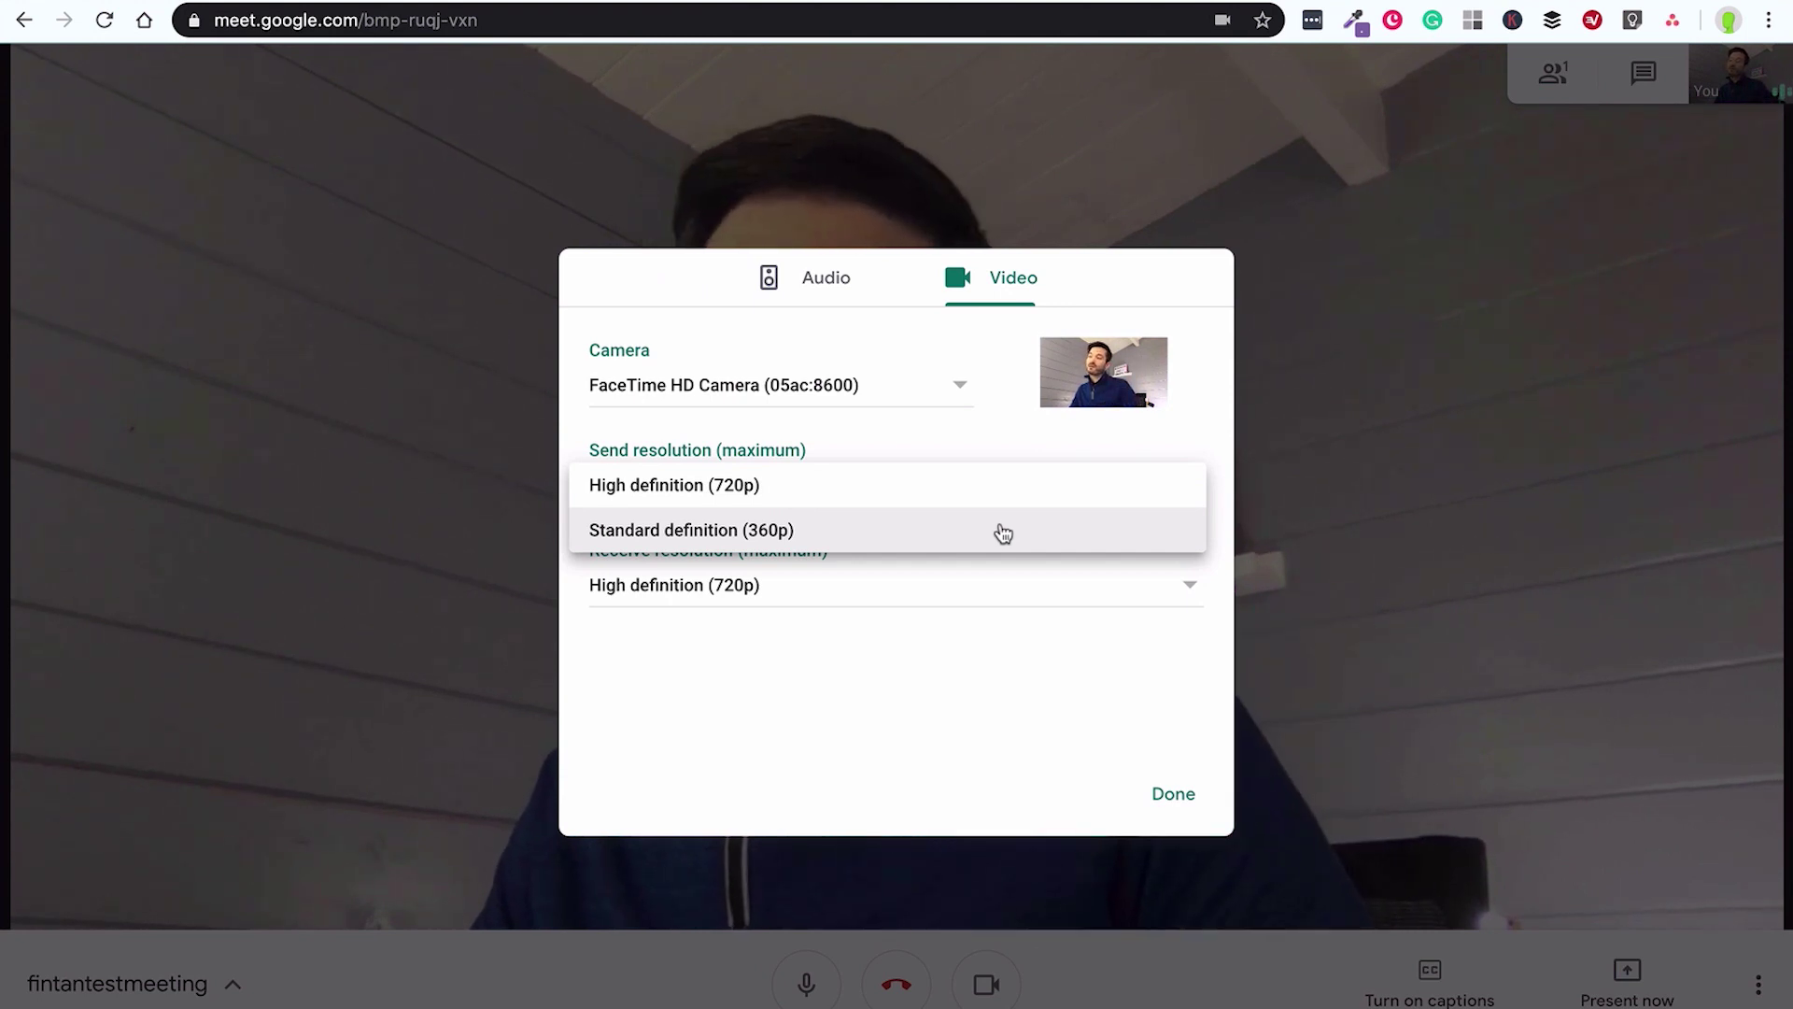
{"action": "left_click", "coordinate": [1011, 627]}
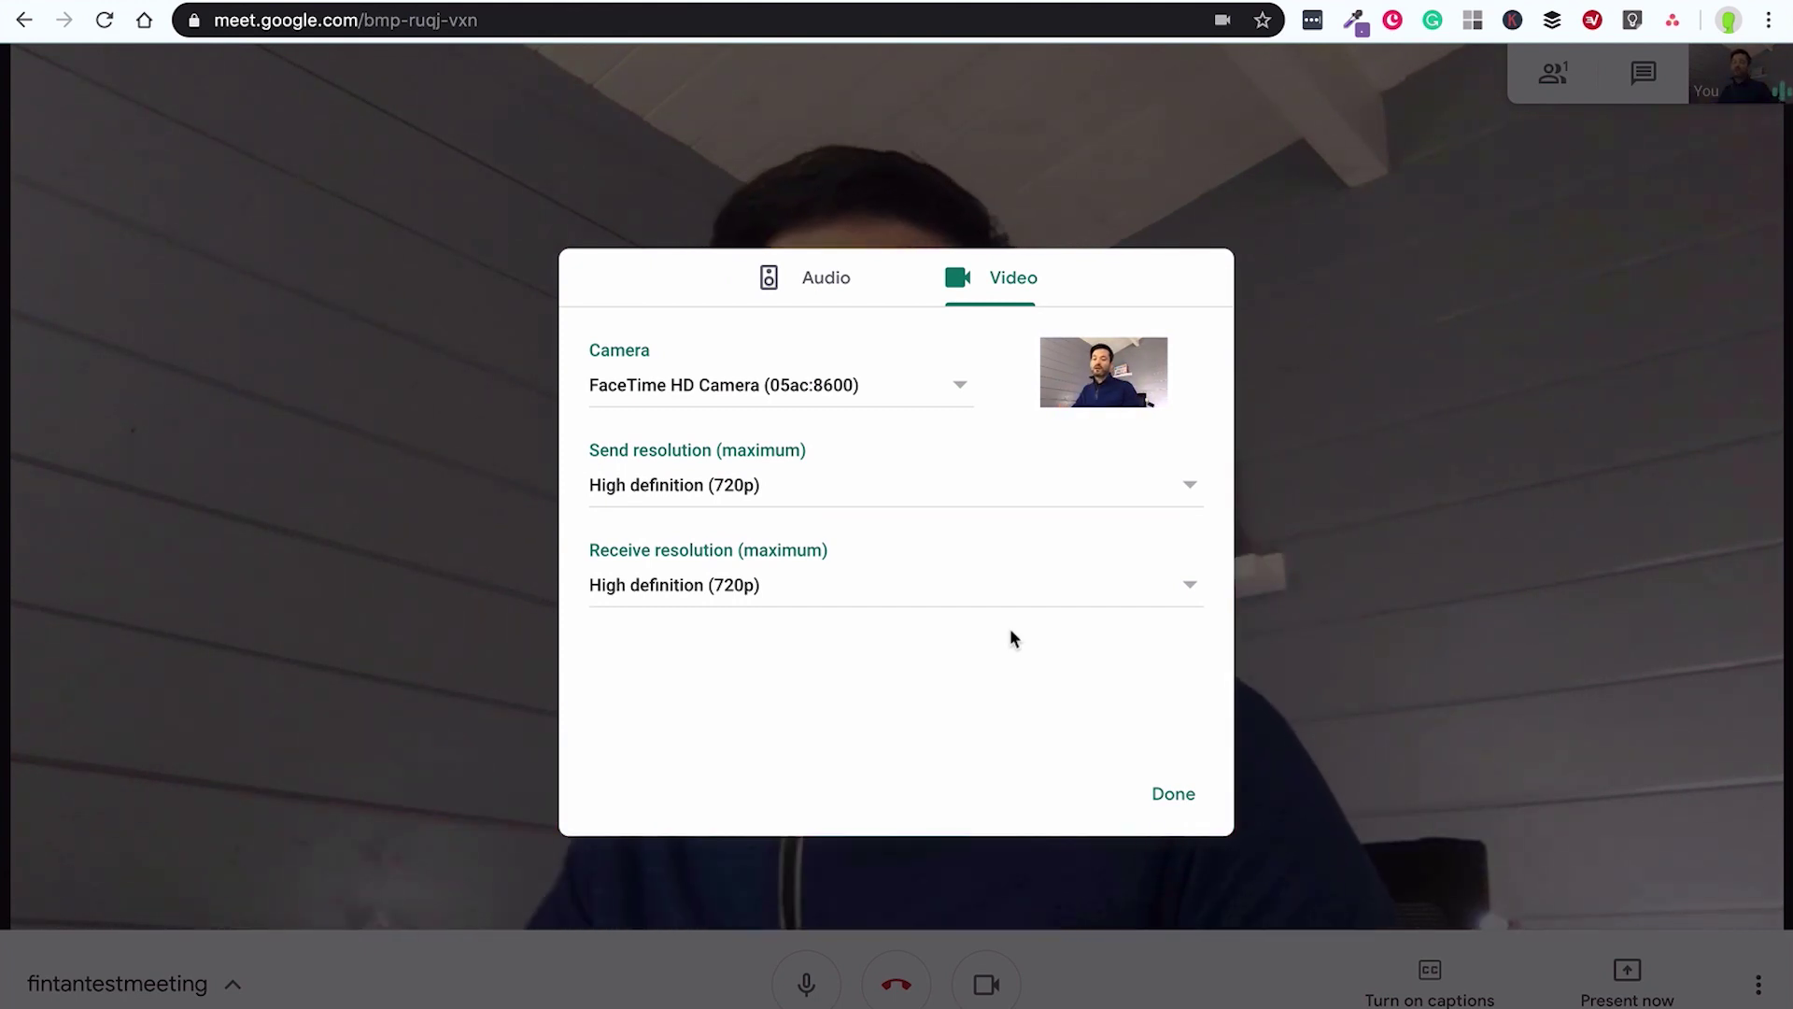
{"action": "left_click", "coordinate": [1312, 805]}
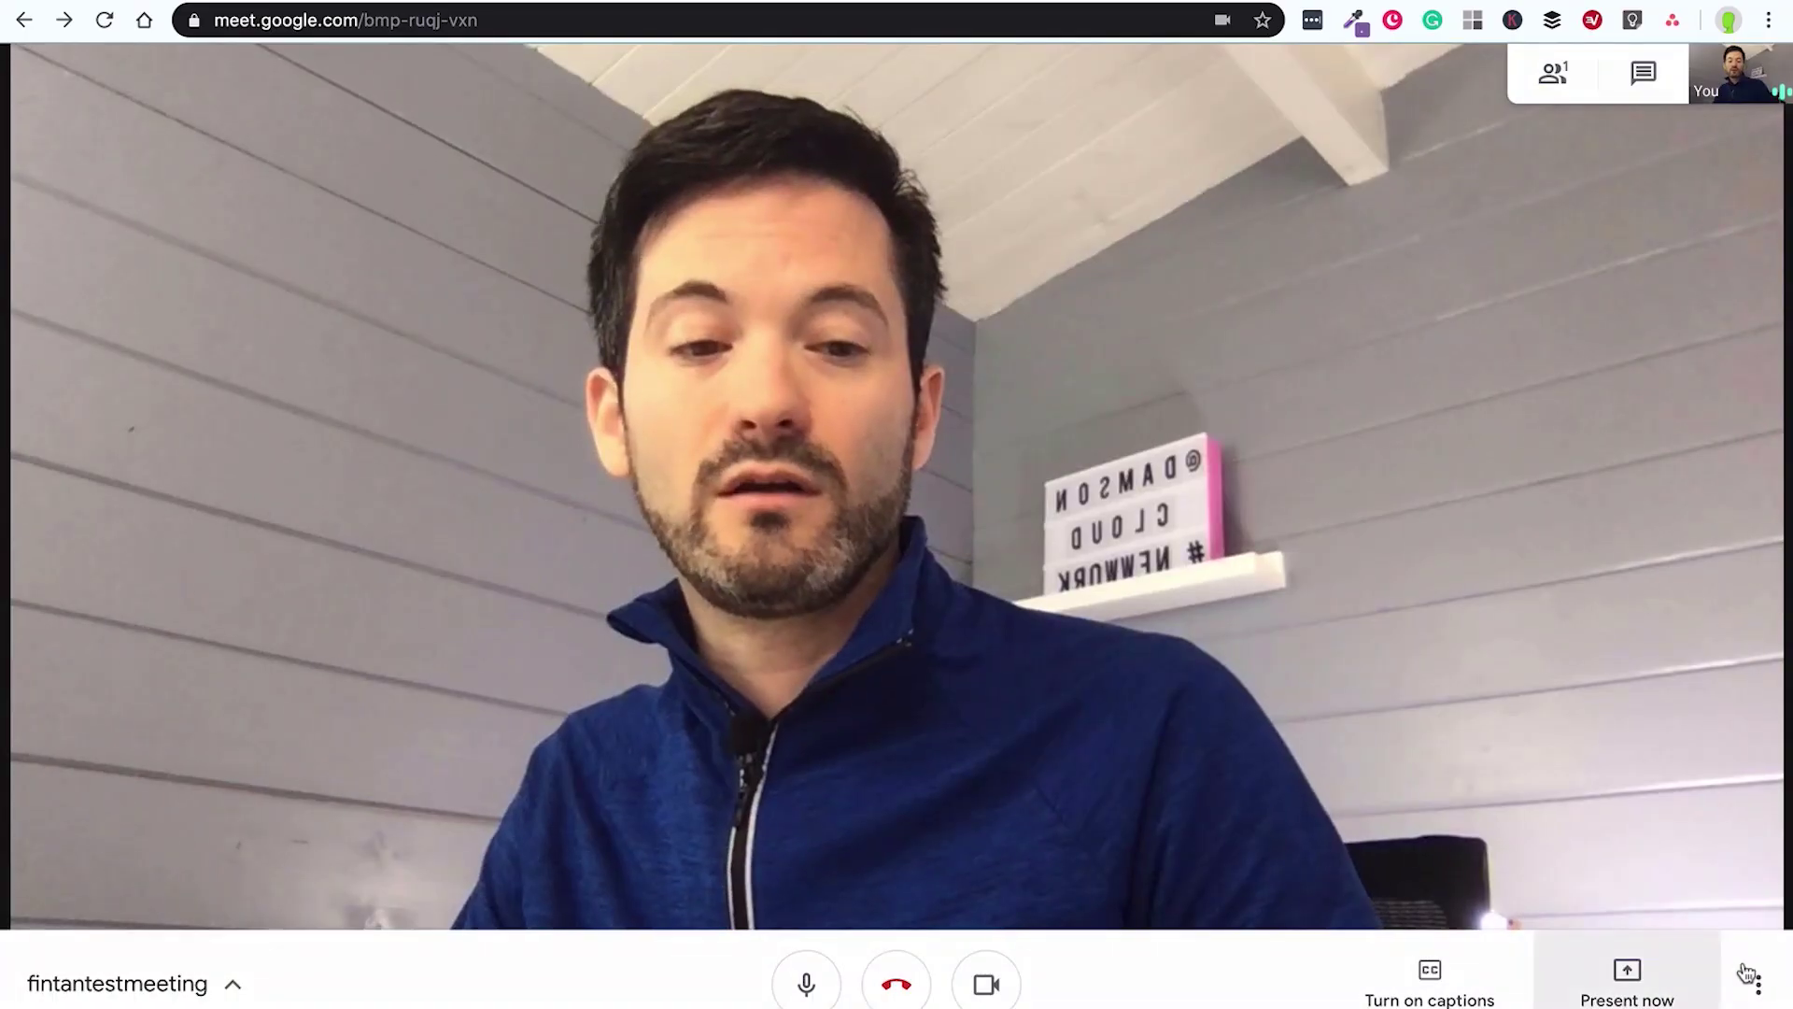
- Present the entire screen to the meeting participants
{"action": "left_click", "coordinate": [1664, 988]}
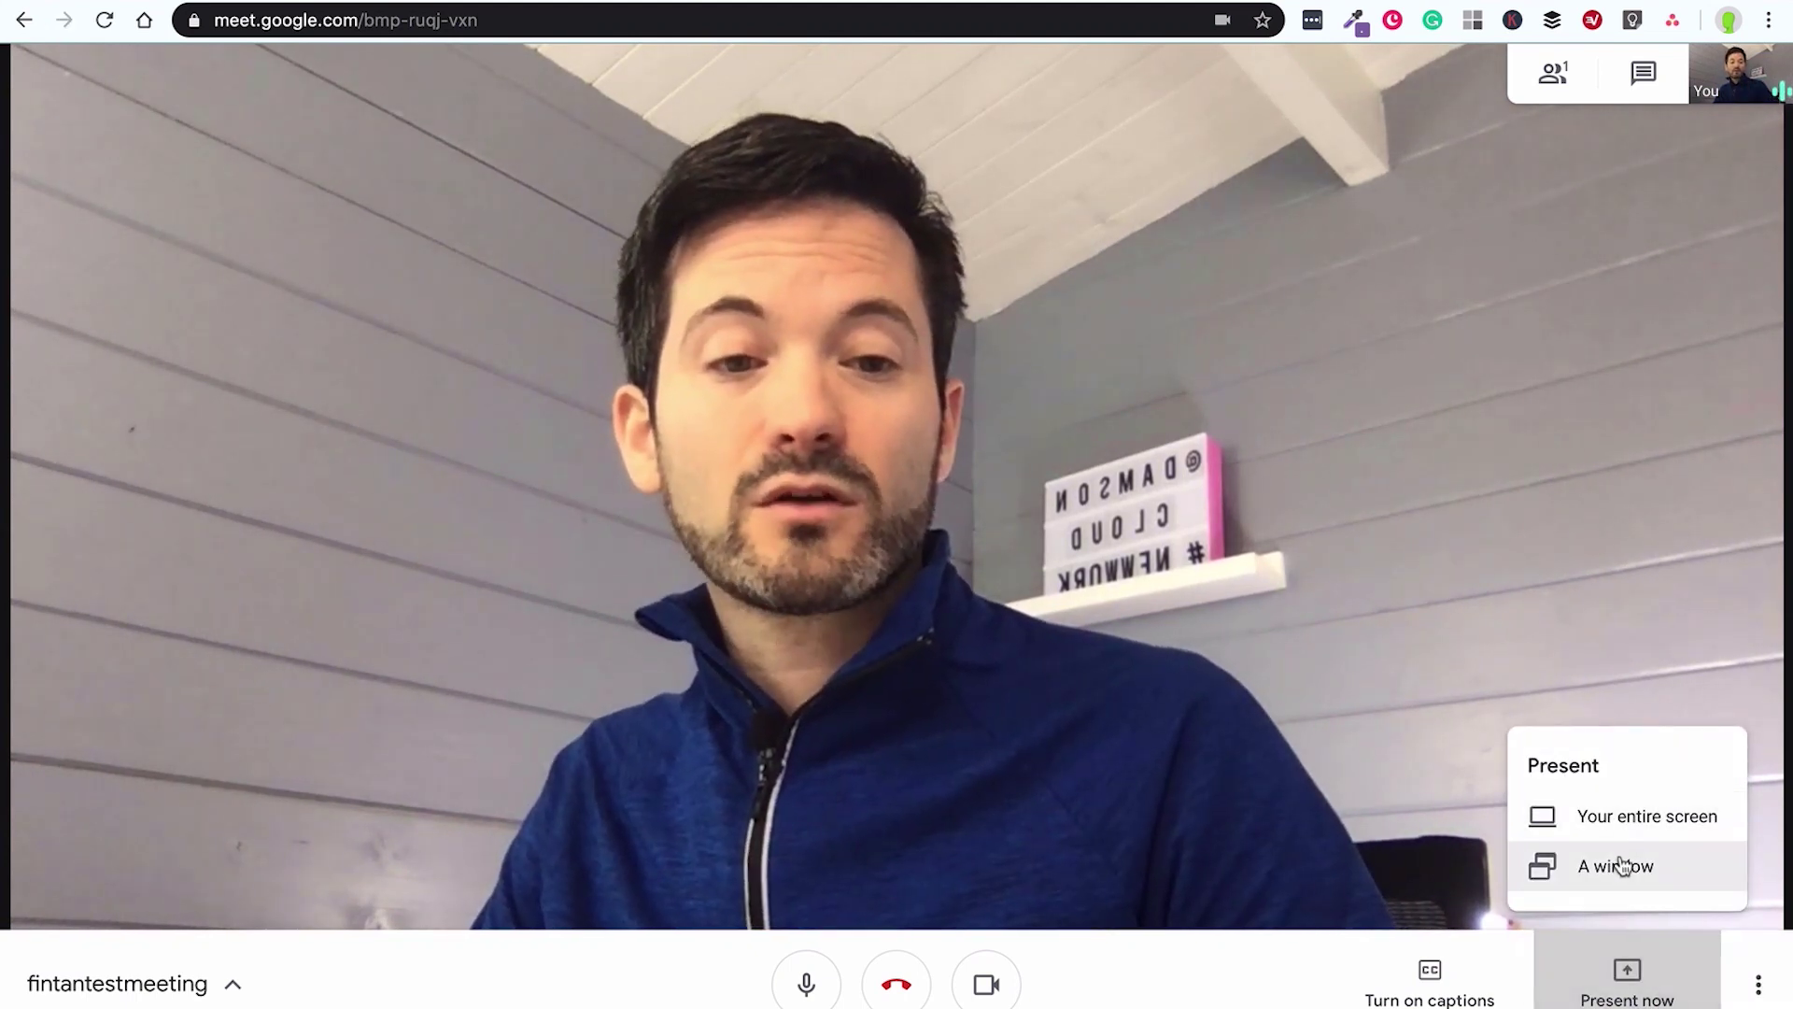
{"action": "left_click", "coordinate": [1637, 827]}
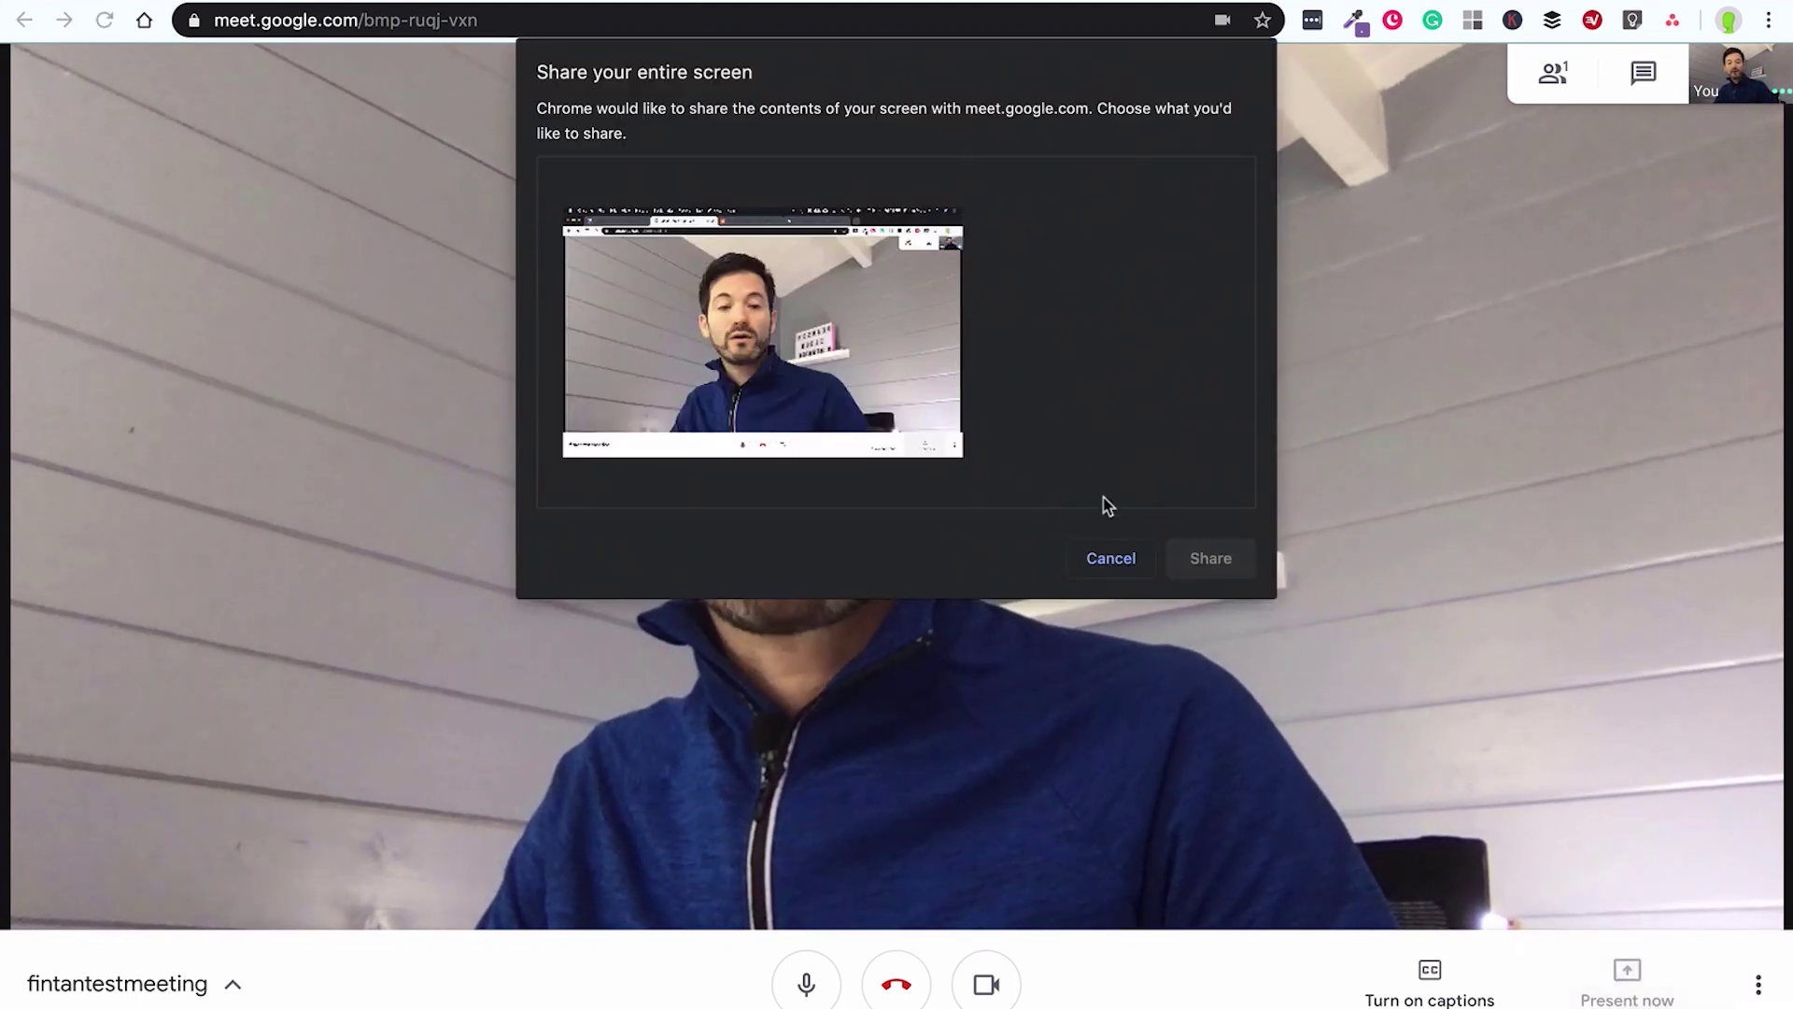
{"action": "left_click", "coordinate": [896, 448]}
{"action": "left_click", "coordinate": [1214, 556]}
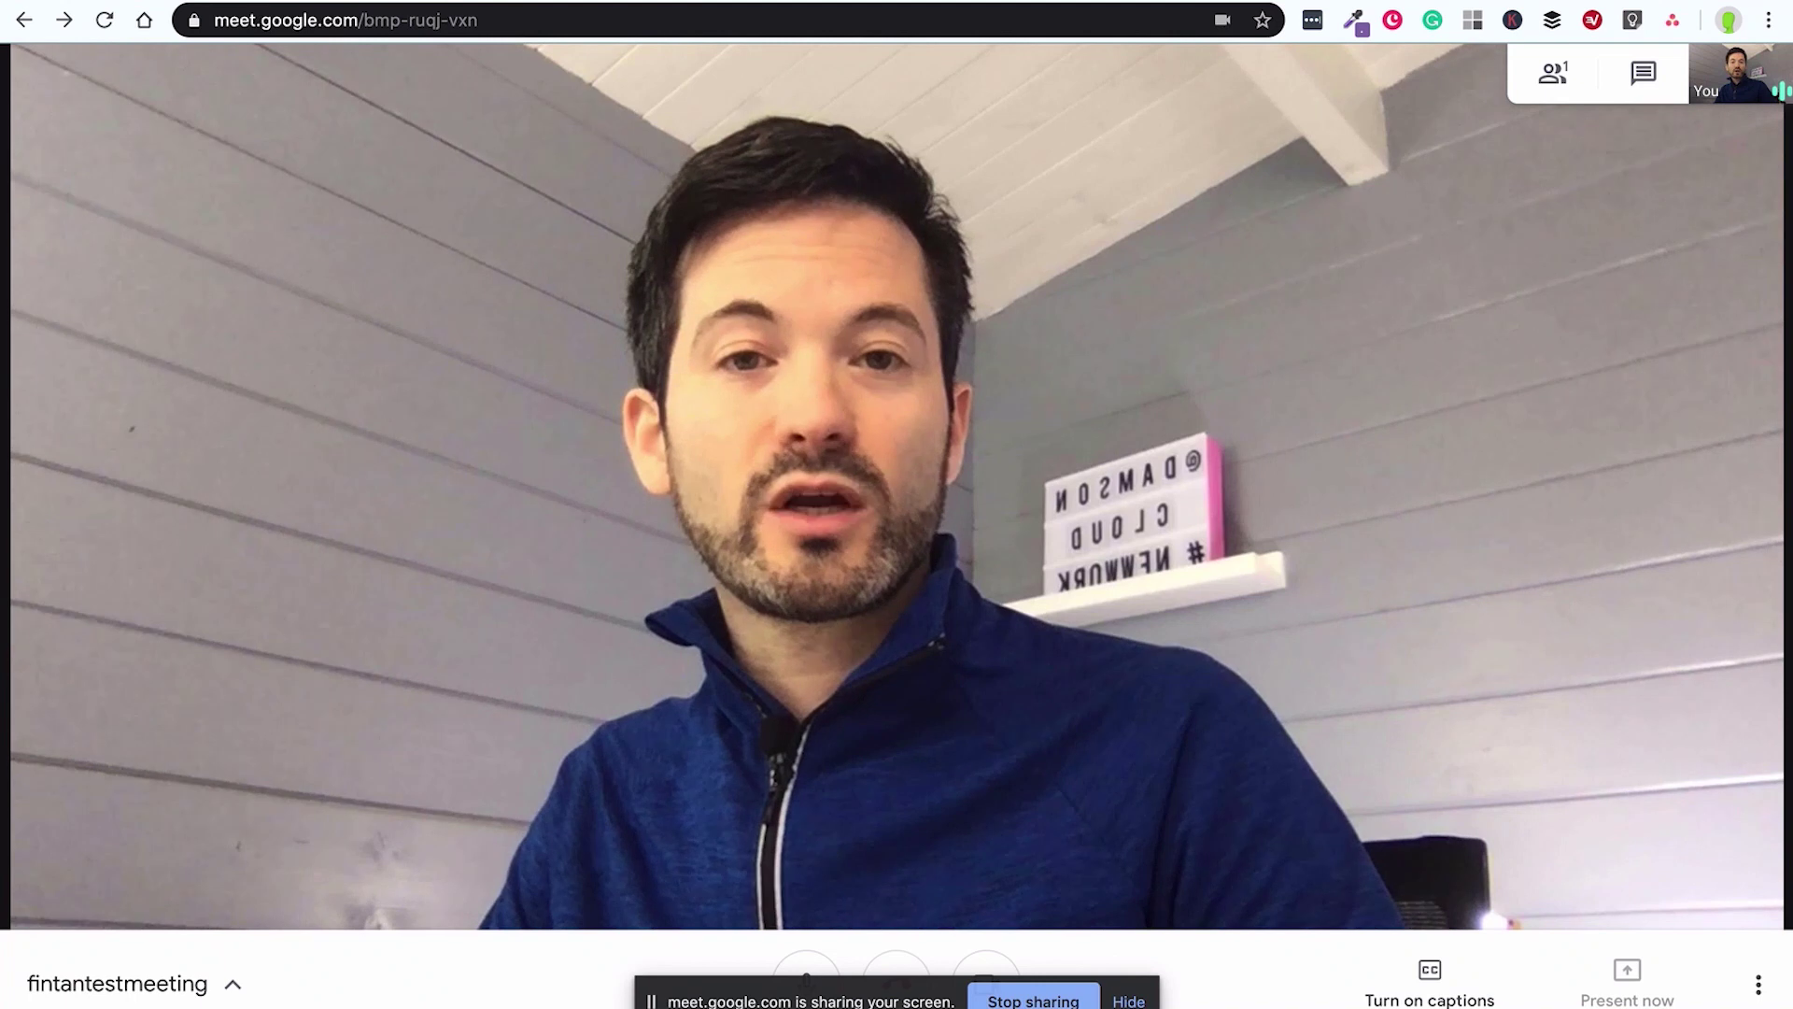
- Show the G Suite Updates post on Hangouts Meet premium features while sharing, and stop presenting from the meeting
{"action": "left_click", "coordinate": [922, 2]}
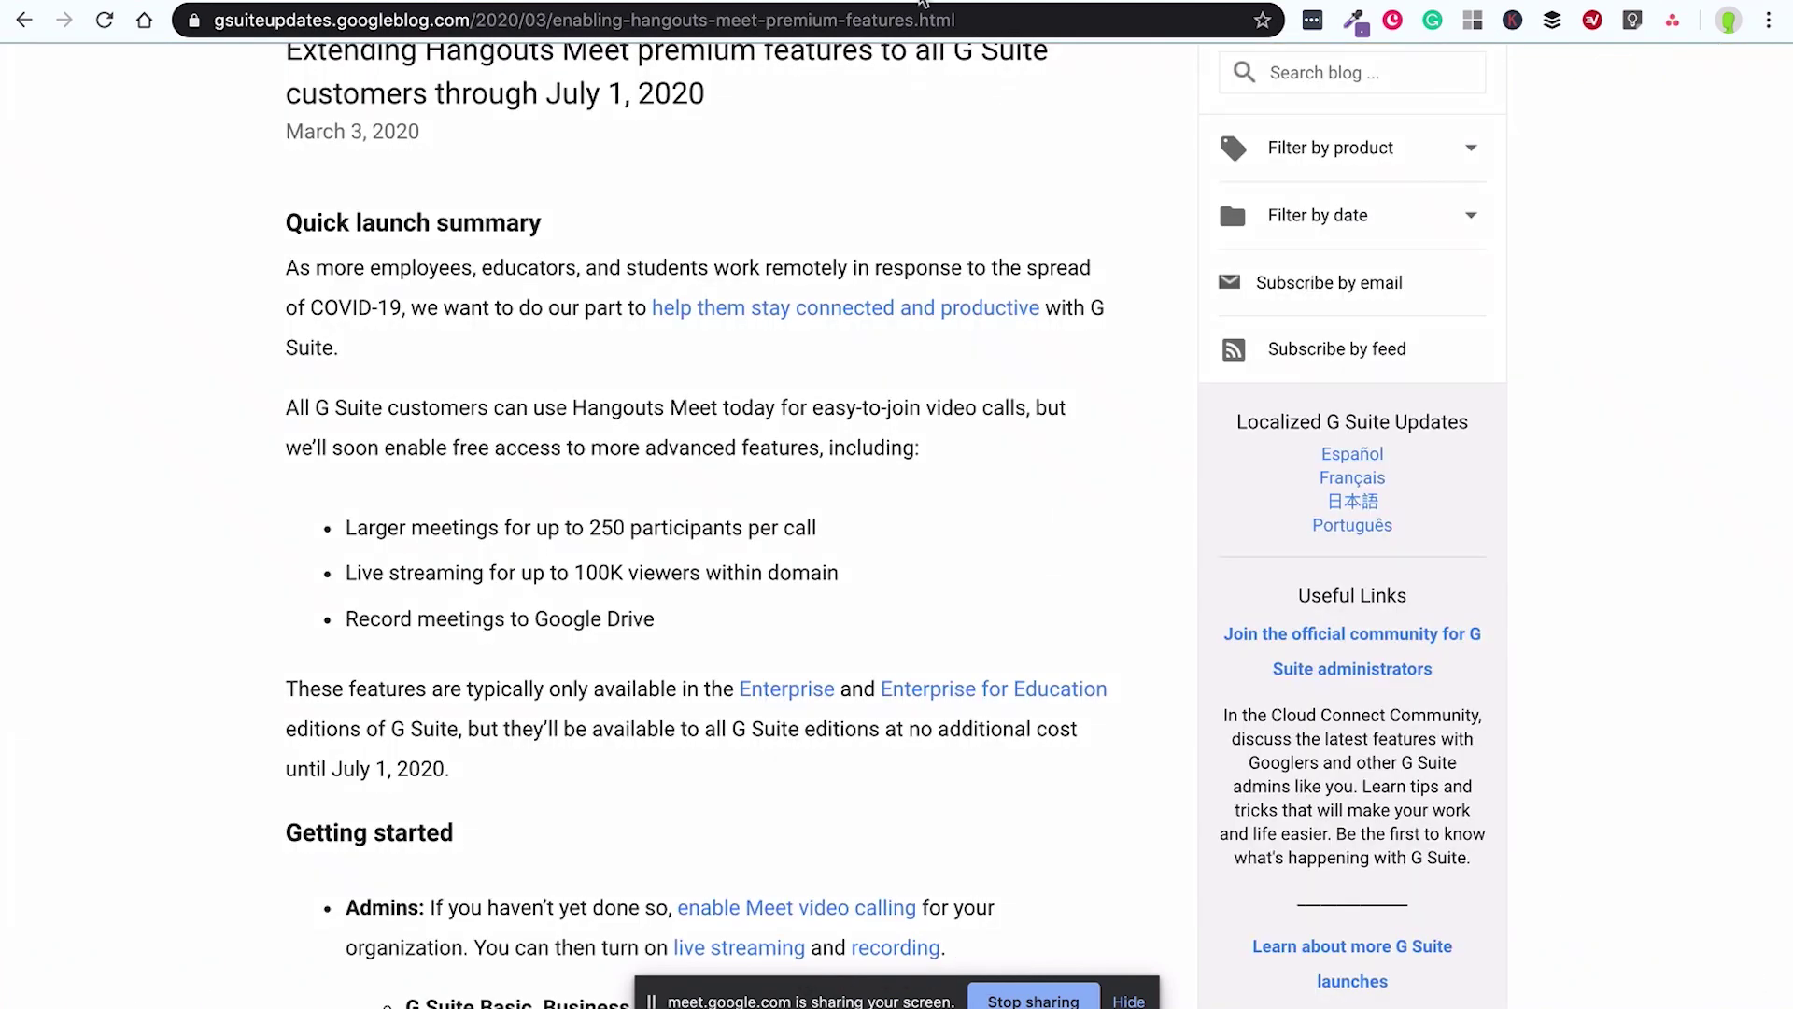
{"action": "scroll", "coordinate": [719, 177], "scroll_direction": "up", "scroll_amount": 5}
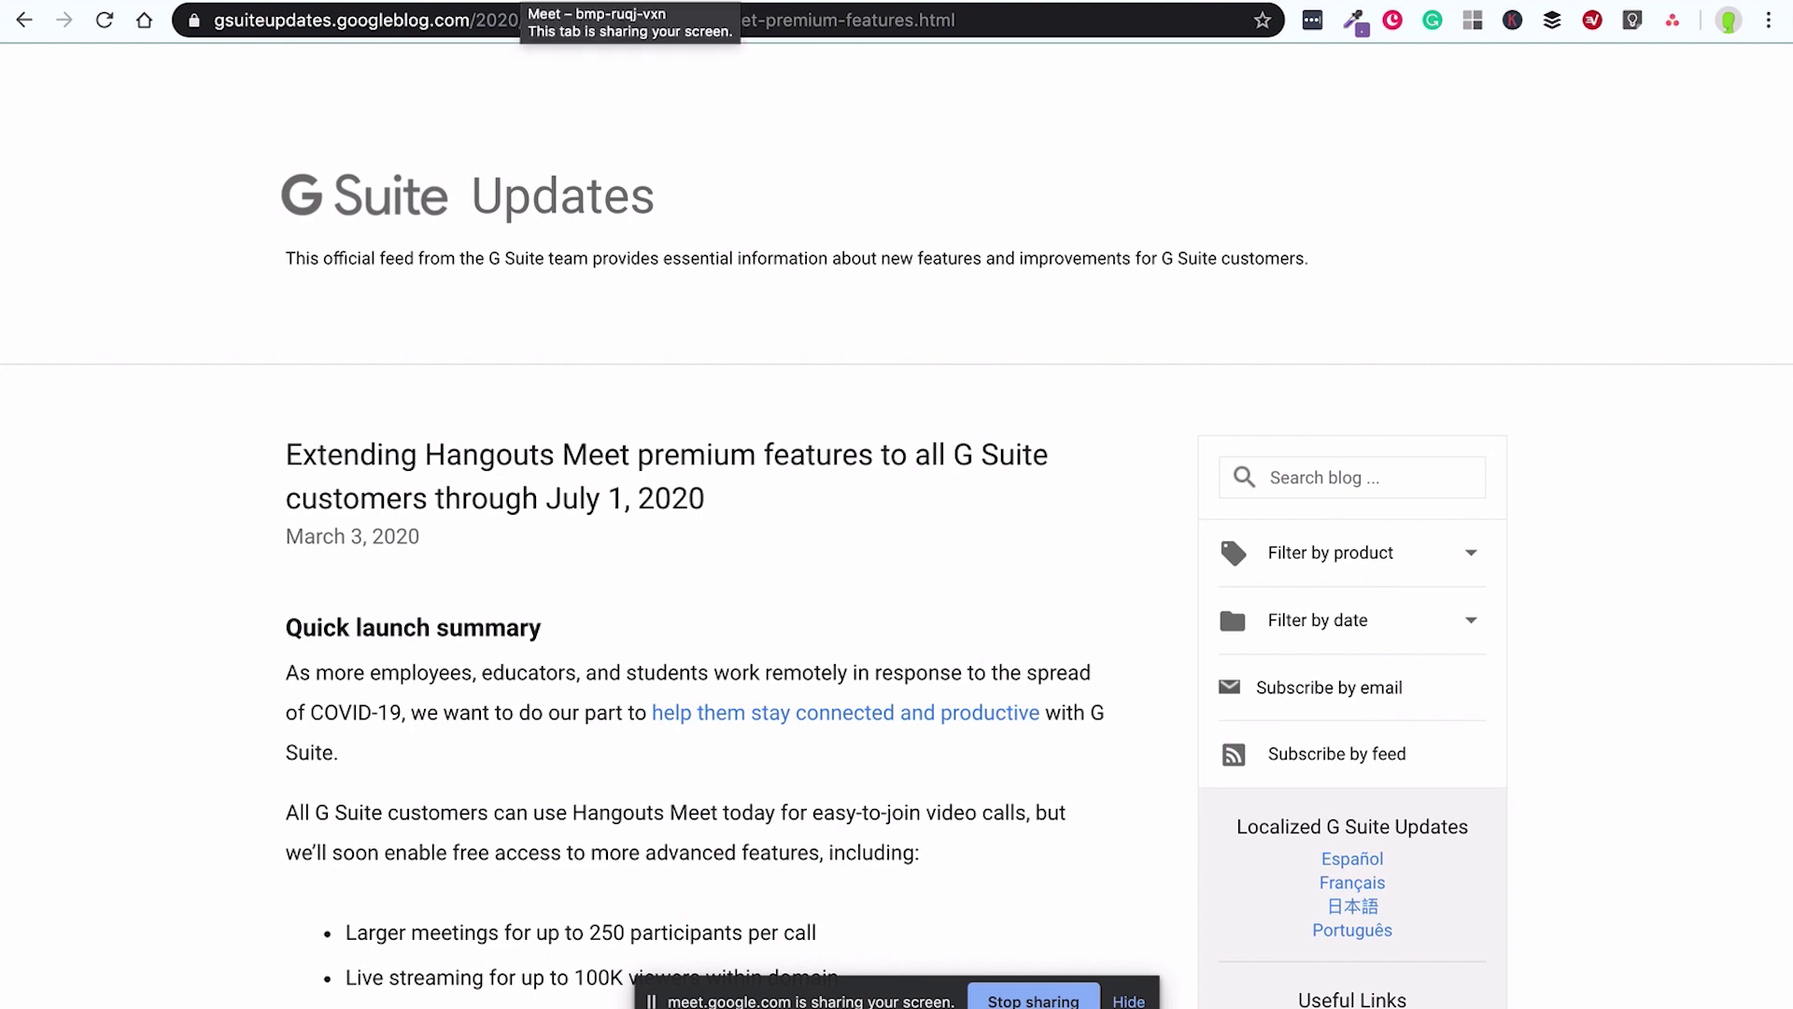
{"action": "left_click", "coordinate": [598, 1]}
{"action": "left_click", "coordinate": [938, 625]}
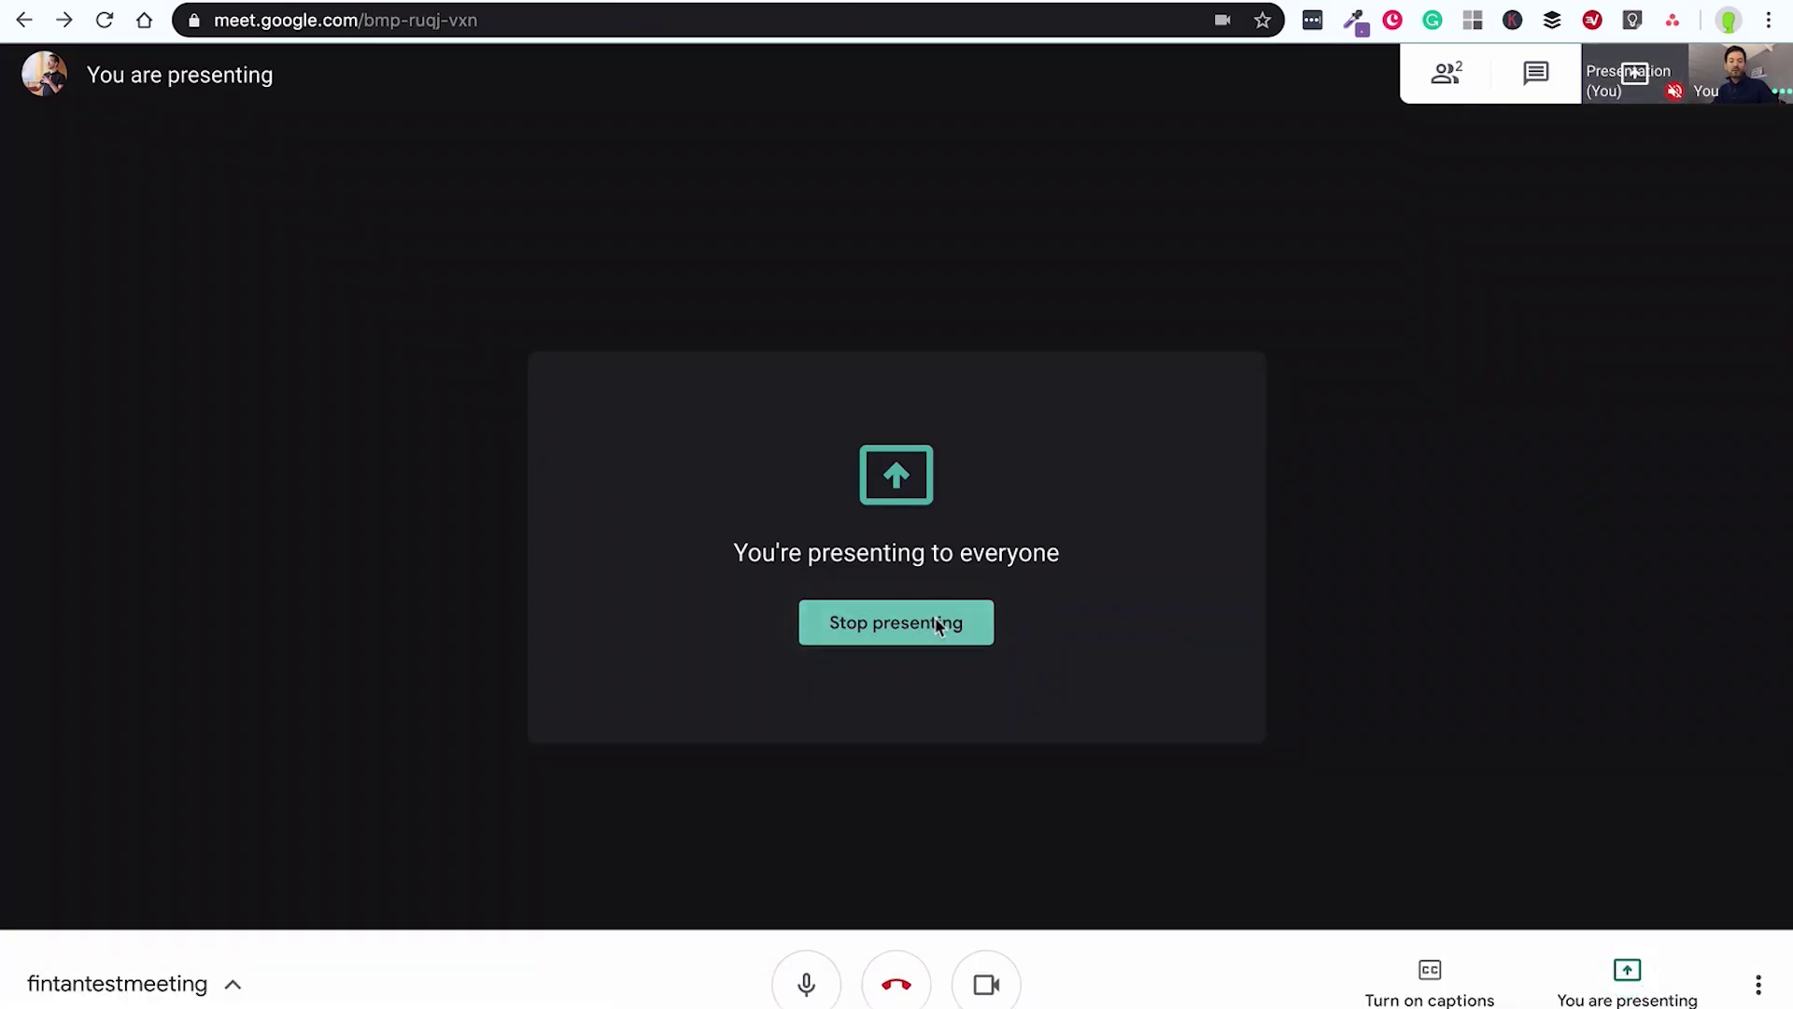
- Start recording the meeting and stop the recording again
{"action": "left_click", "coordinate": [1757, 983]}
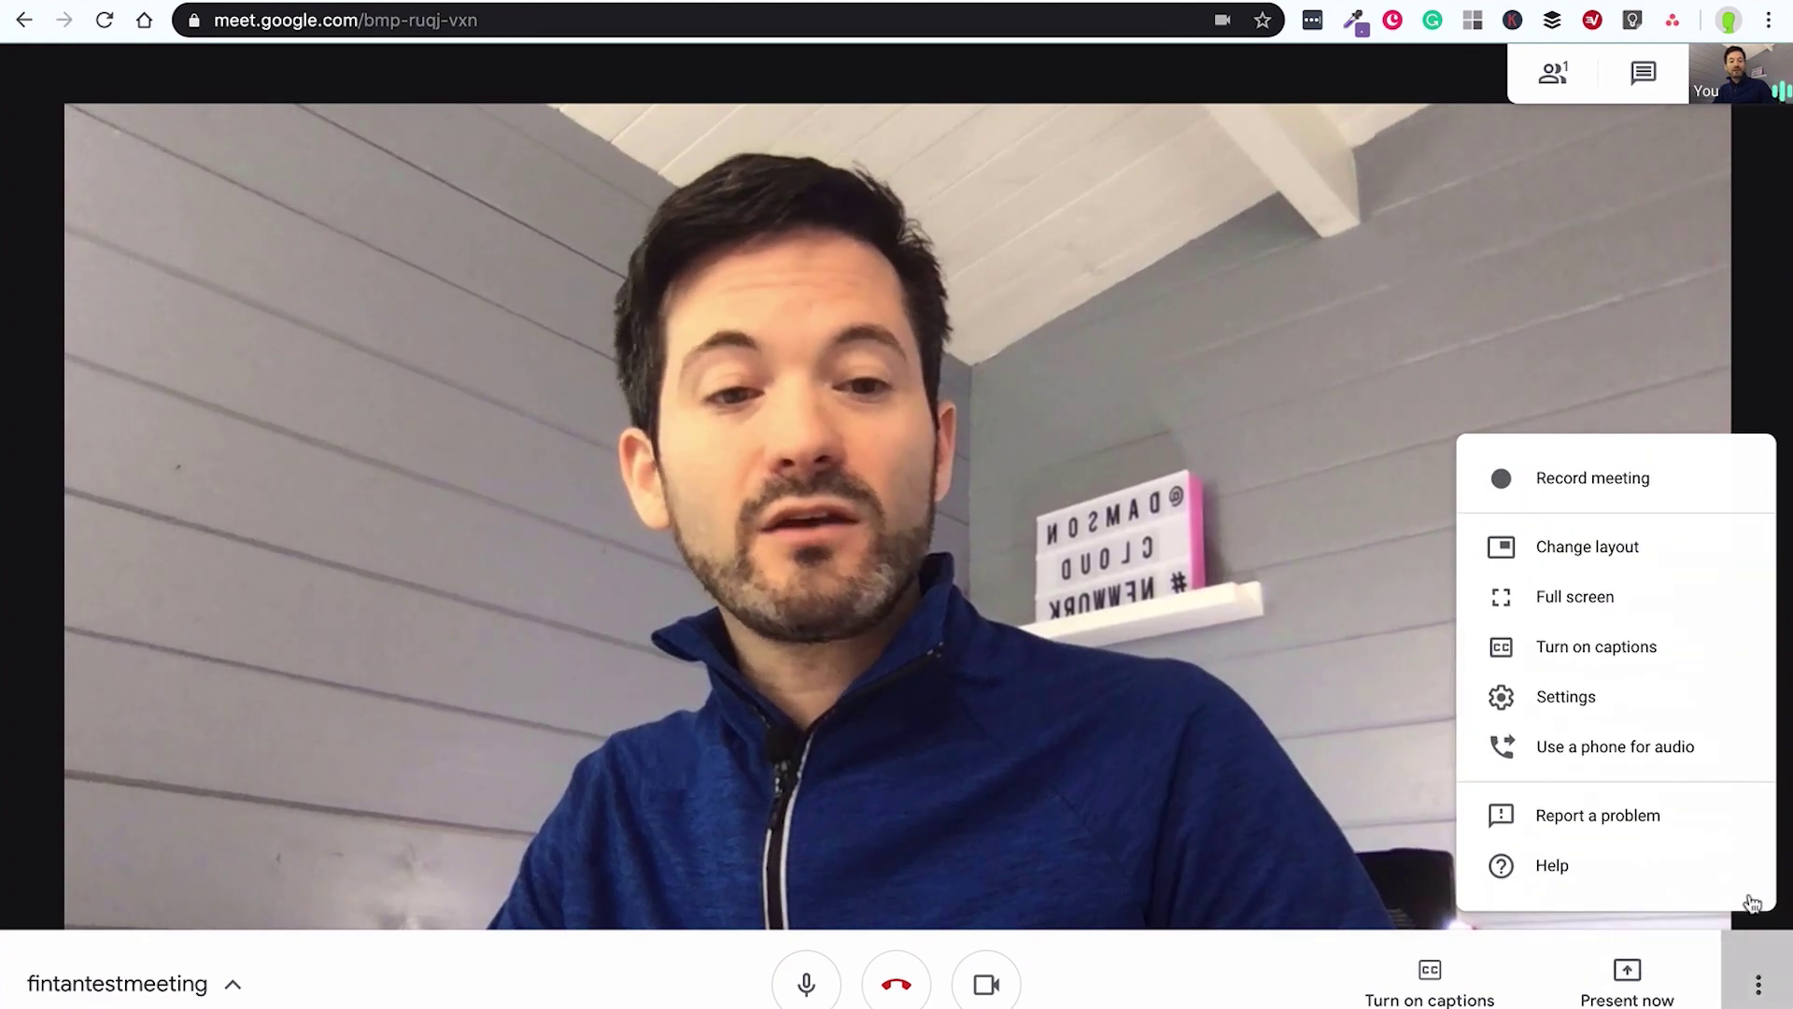
{"action": "left_click", "coordinate": [1653, 478]}
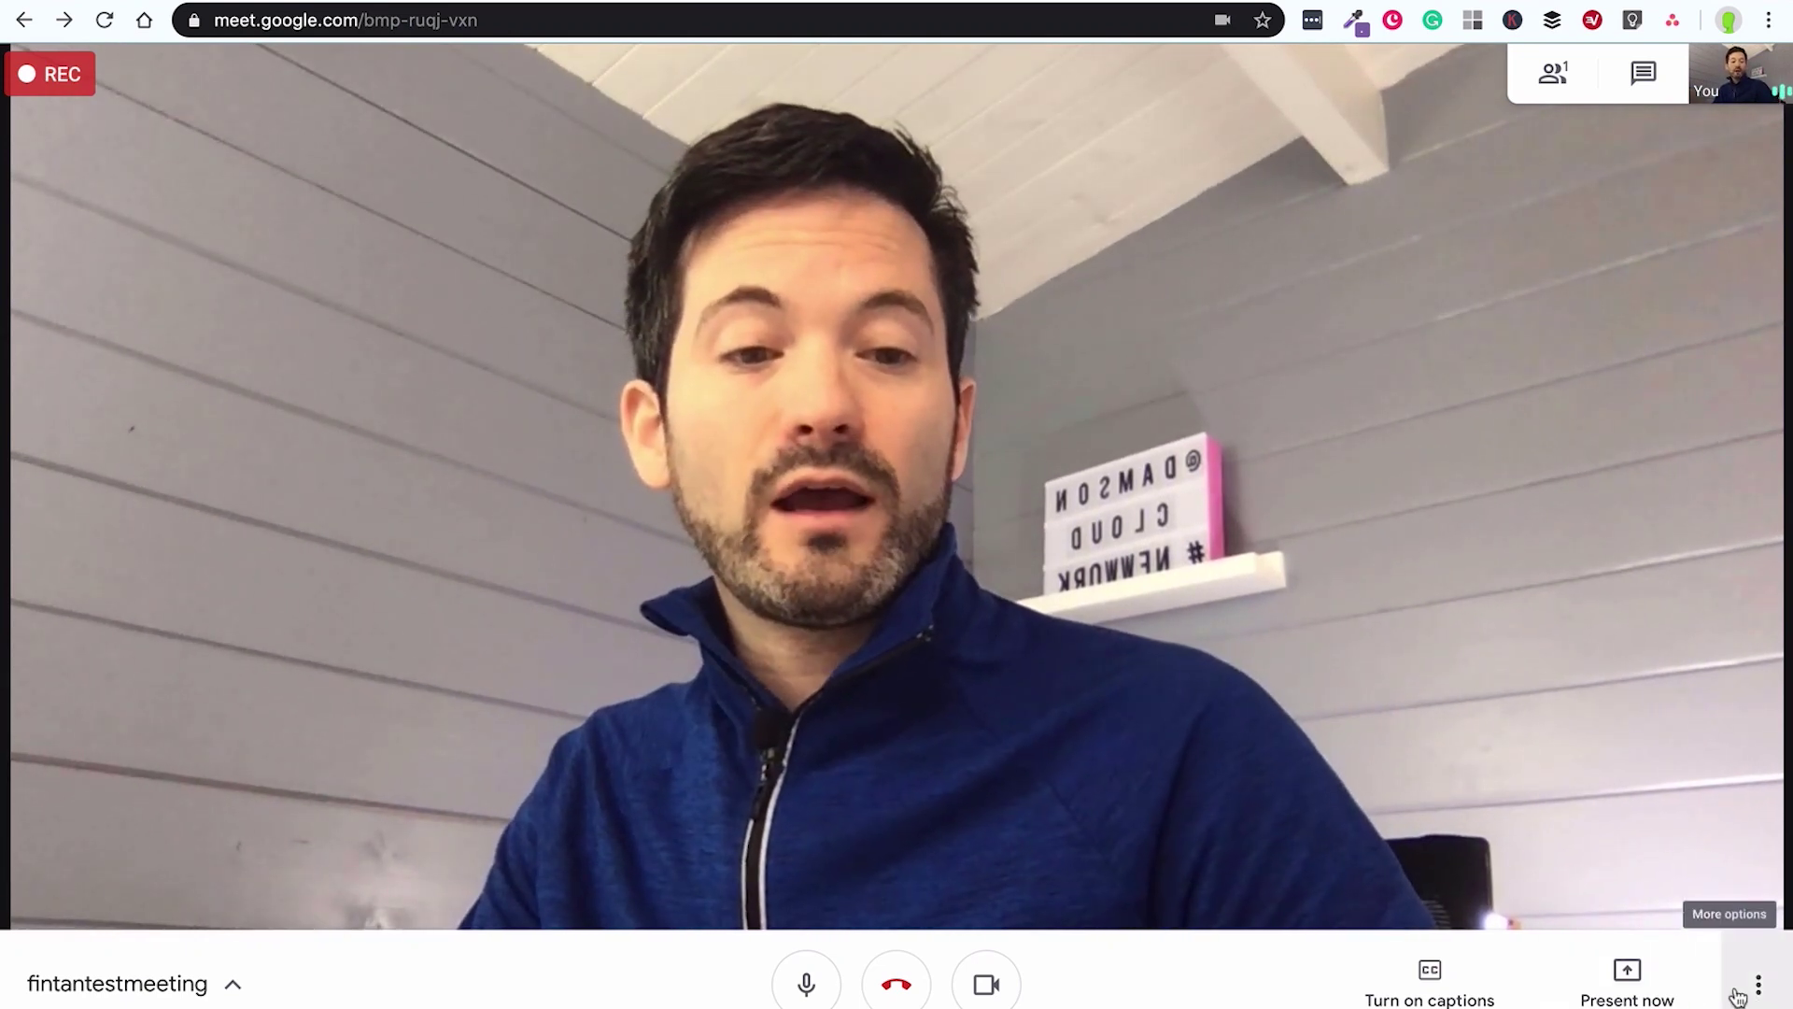
{"action": "left_click", "coordinate": [1668, 990]}
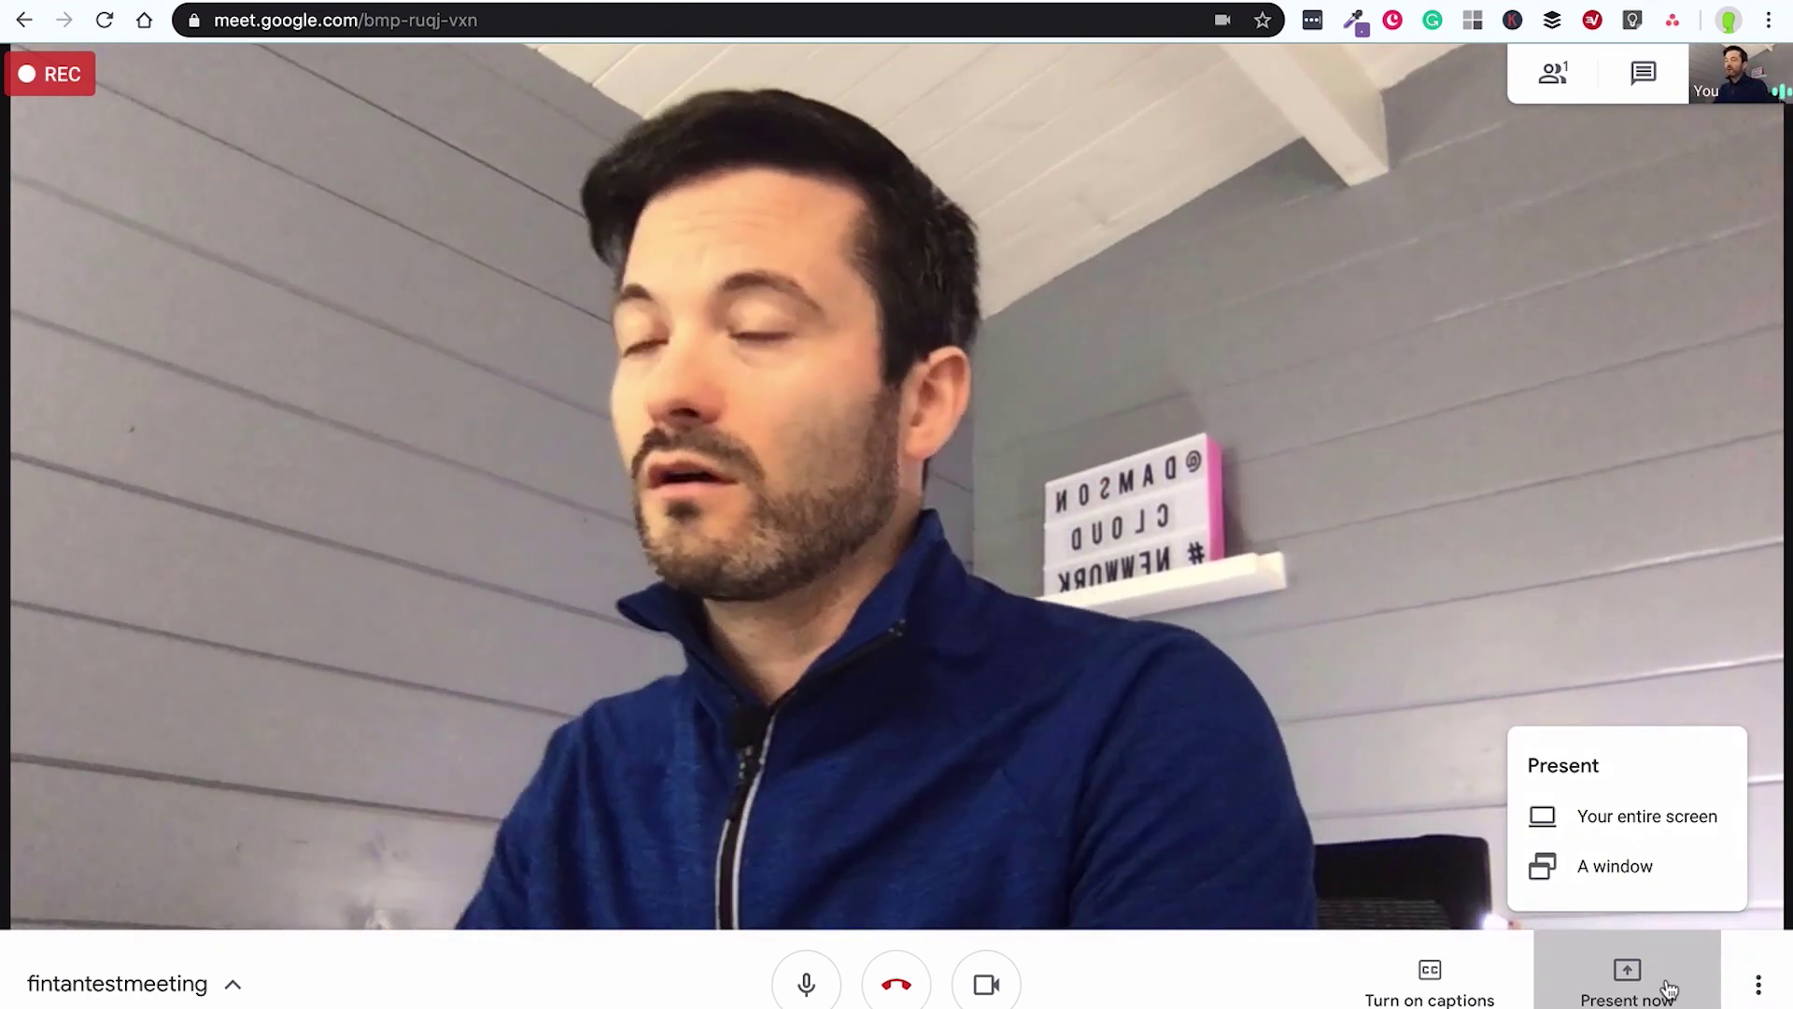
{"action": "left_click", "coordinate": [1737, 978]}
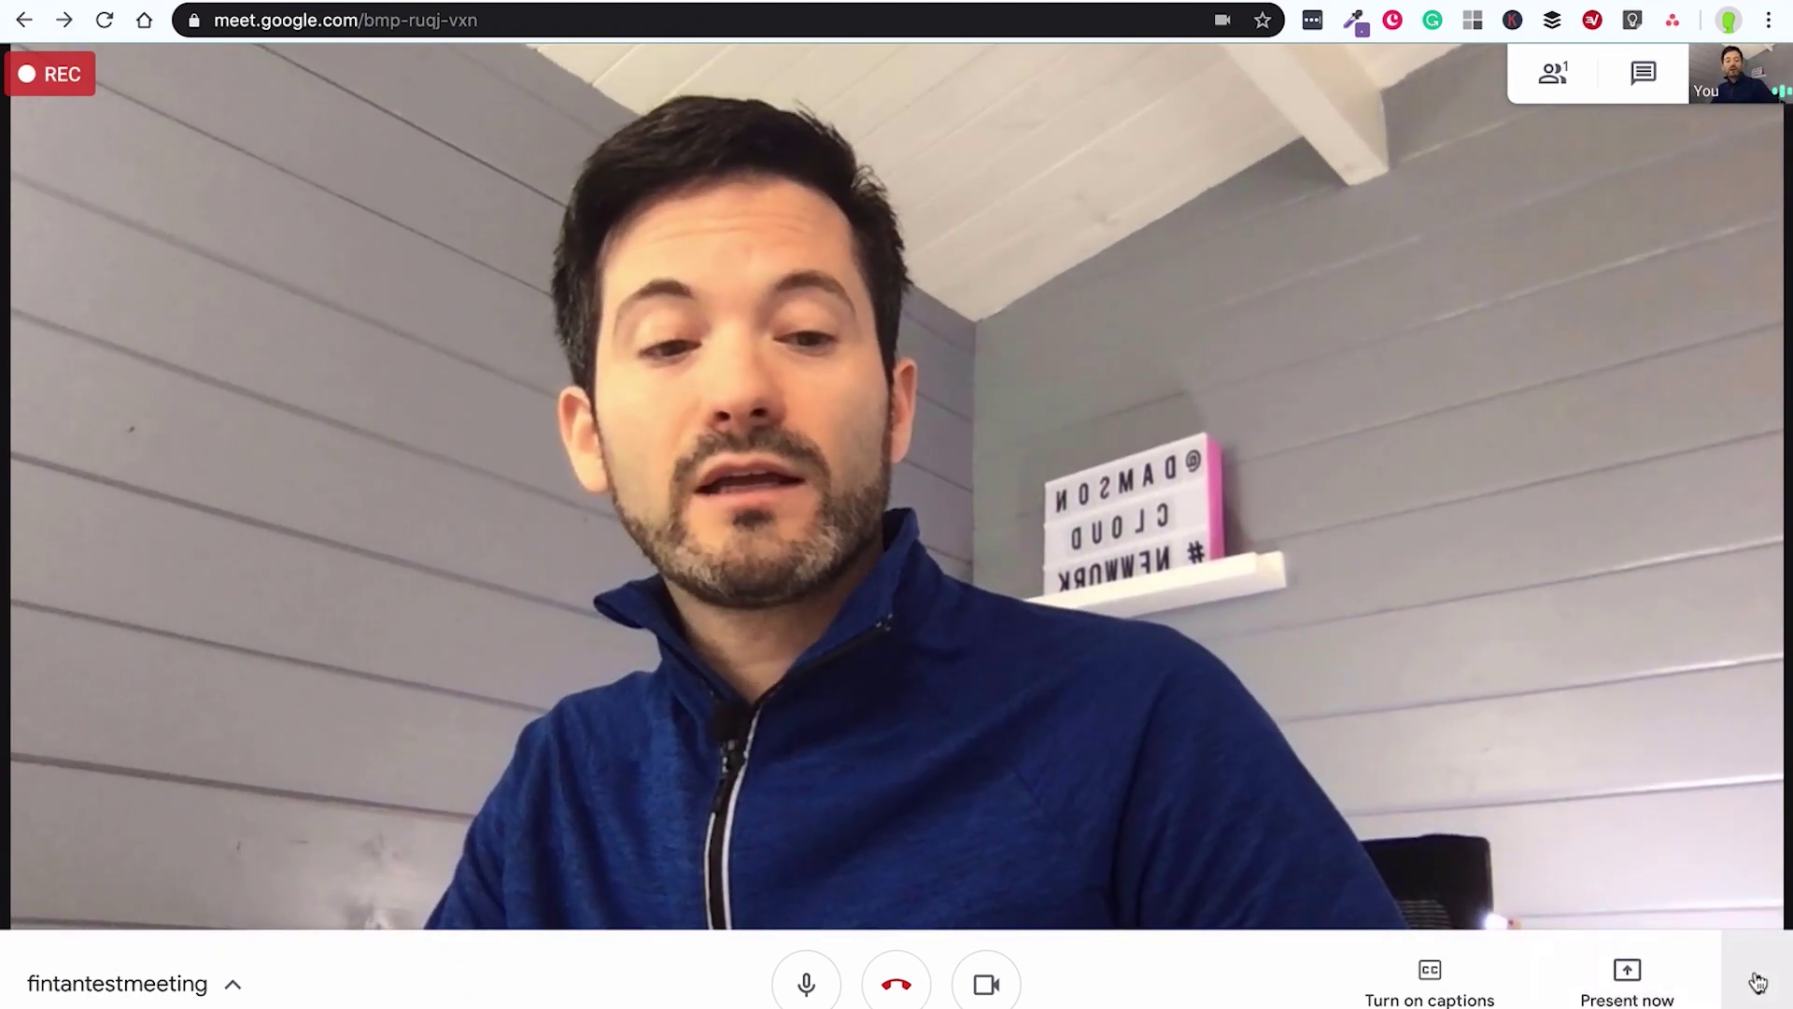
{"action": "left_click", "coordinate": [1758, 981]}
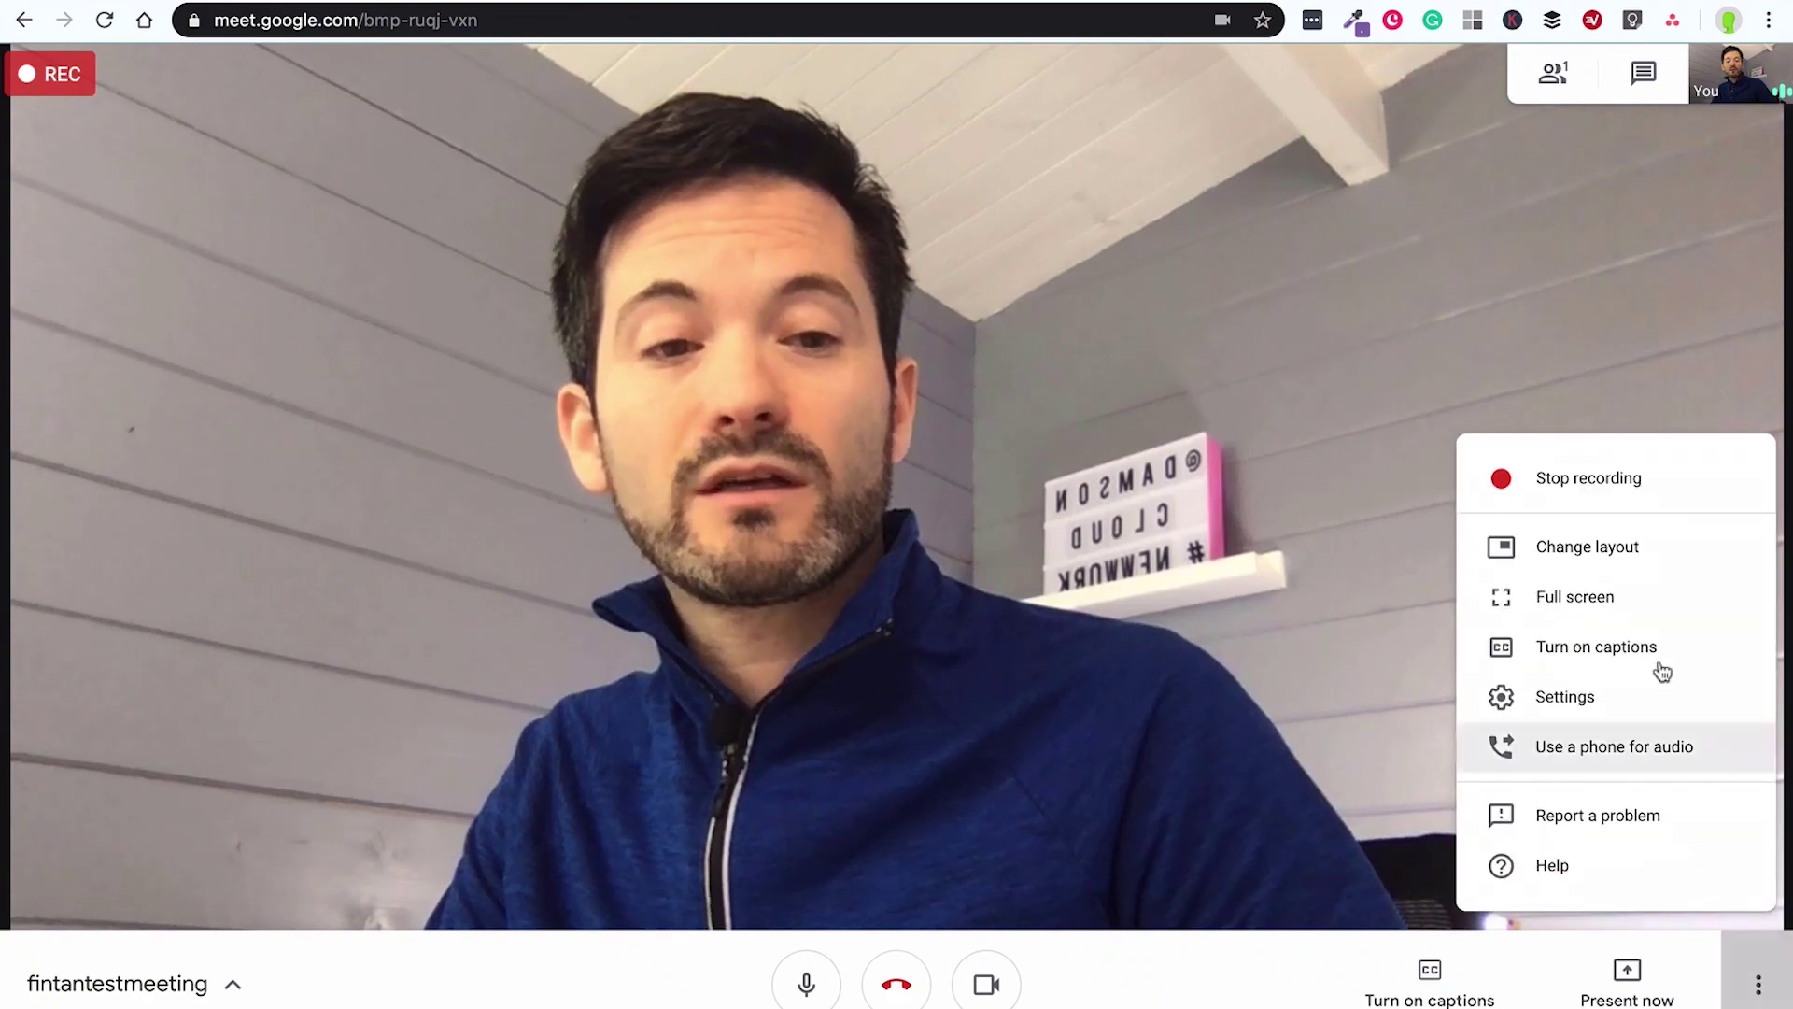
{"action": "left_click", "coordinate": [1631, 486]}
{"action": "left_click", "coordinate": [1028, 618]}
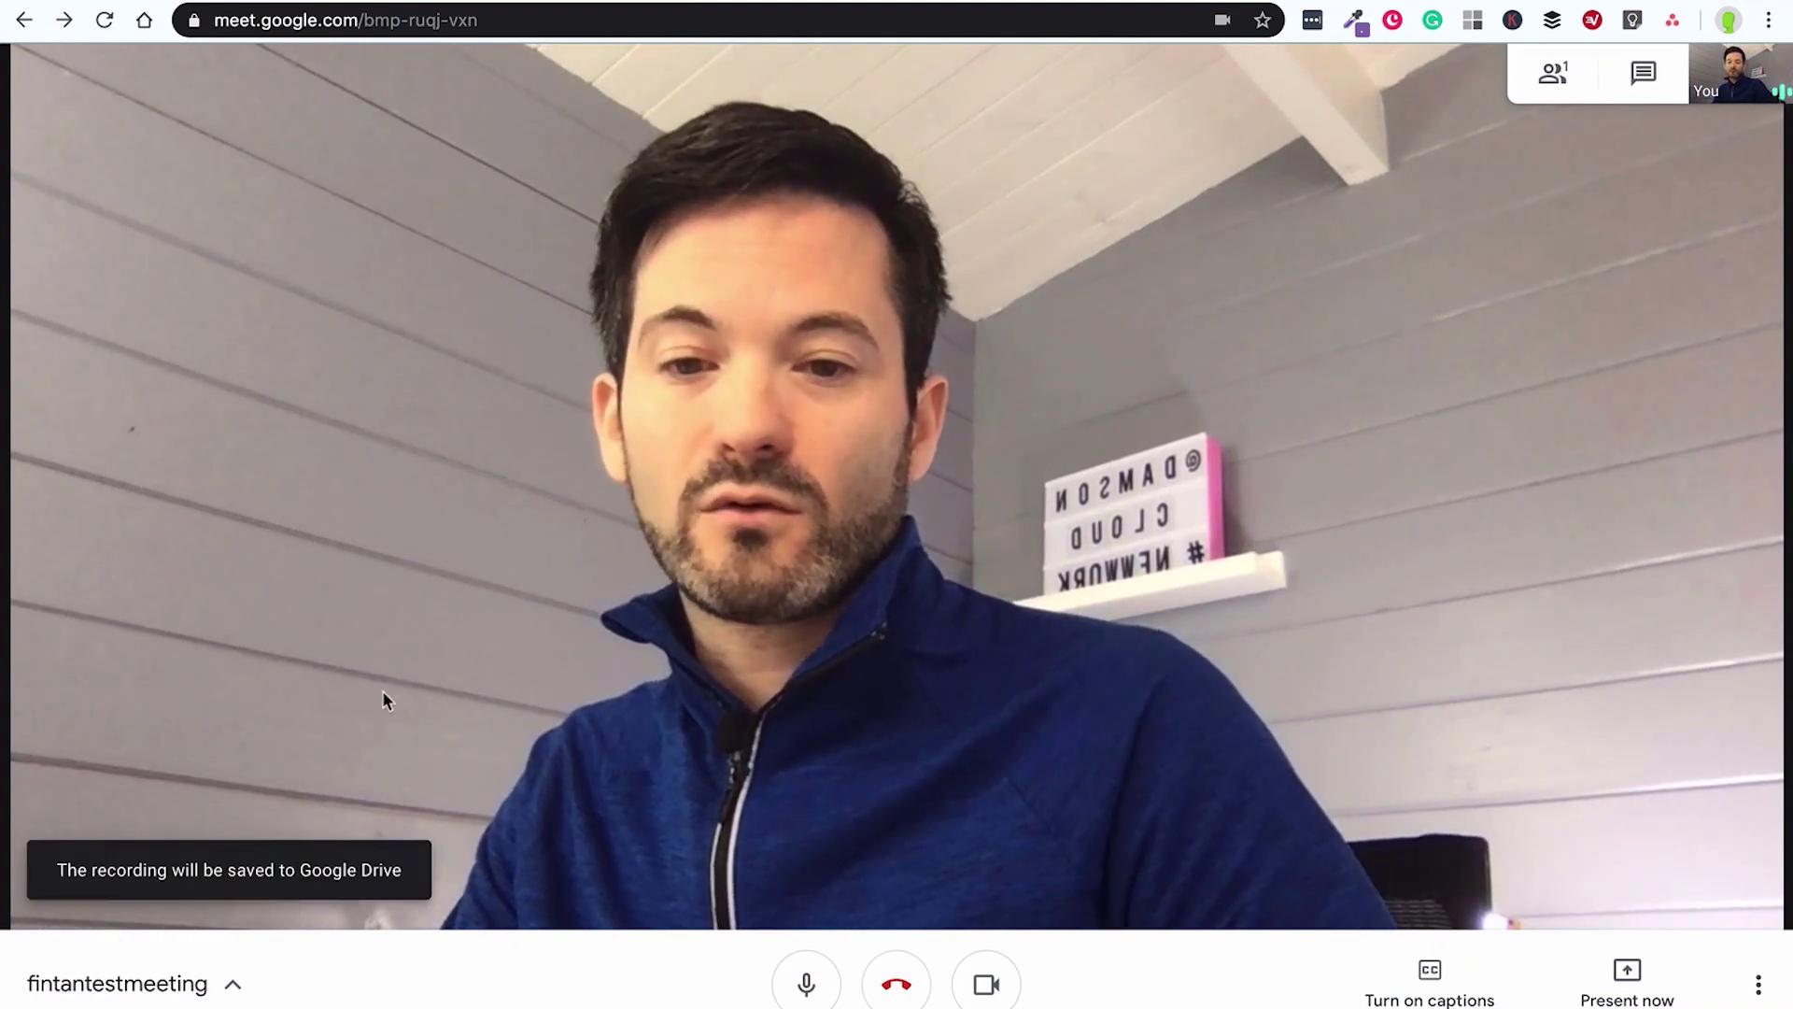
- Try out the microphone and camera toggles in the call
{"action": "left_click", "coordinate": [806, 984]}
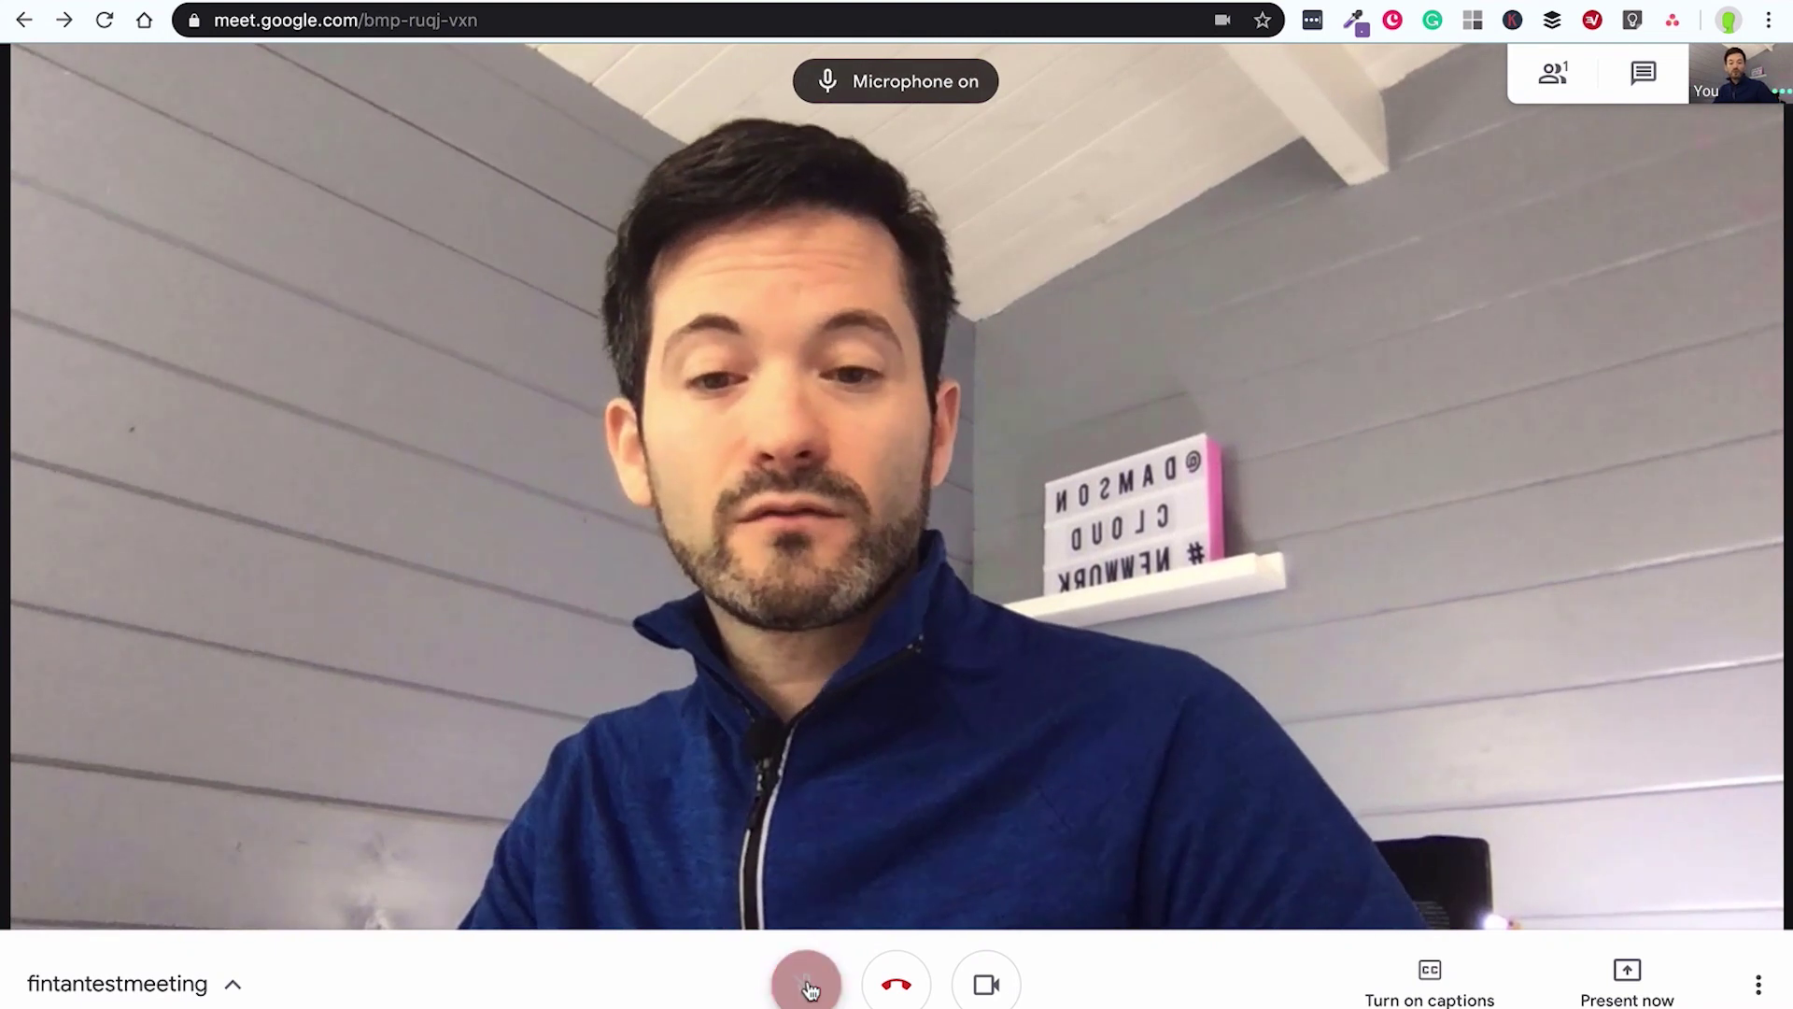
{"action": "left_click", "coordinate": [988, 984]}
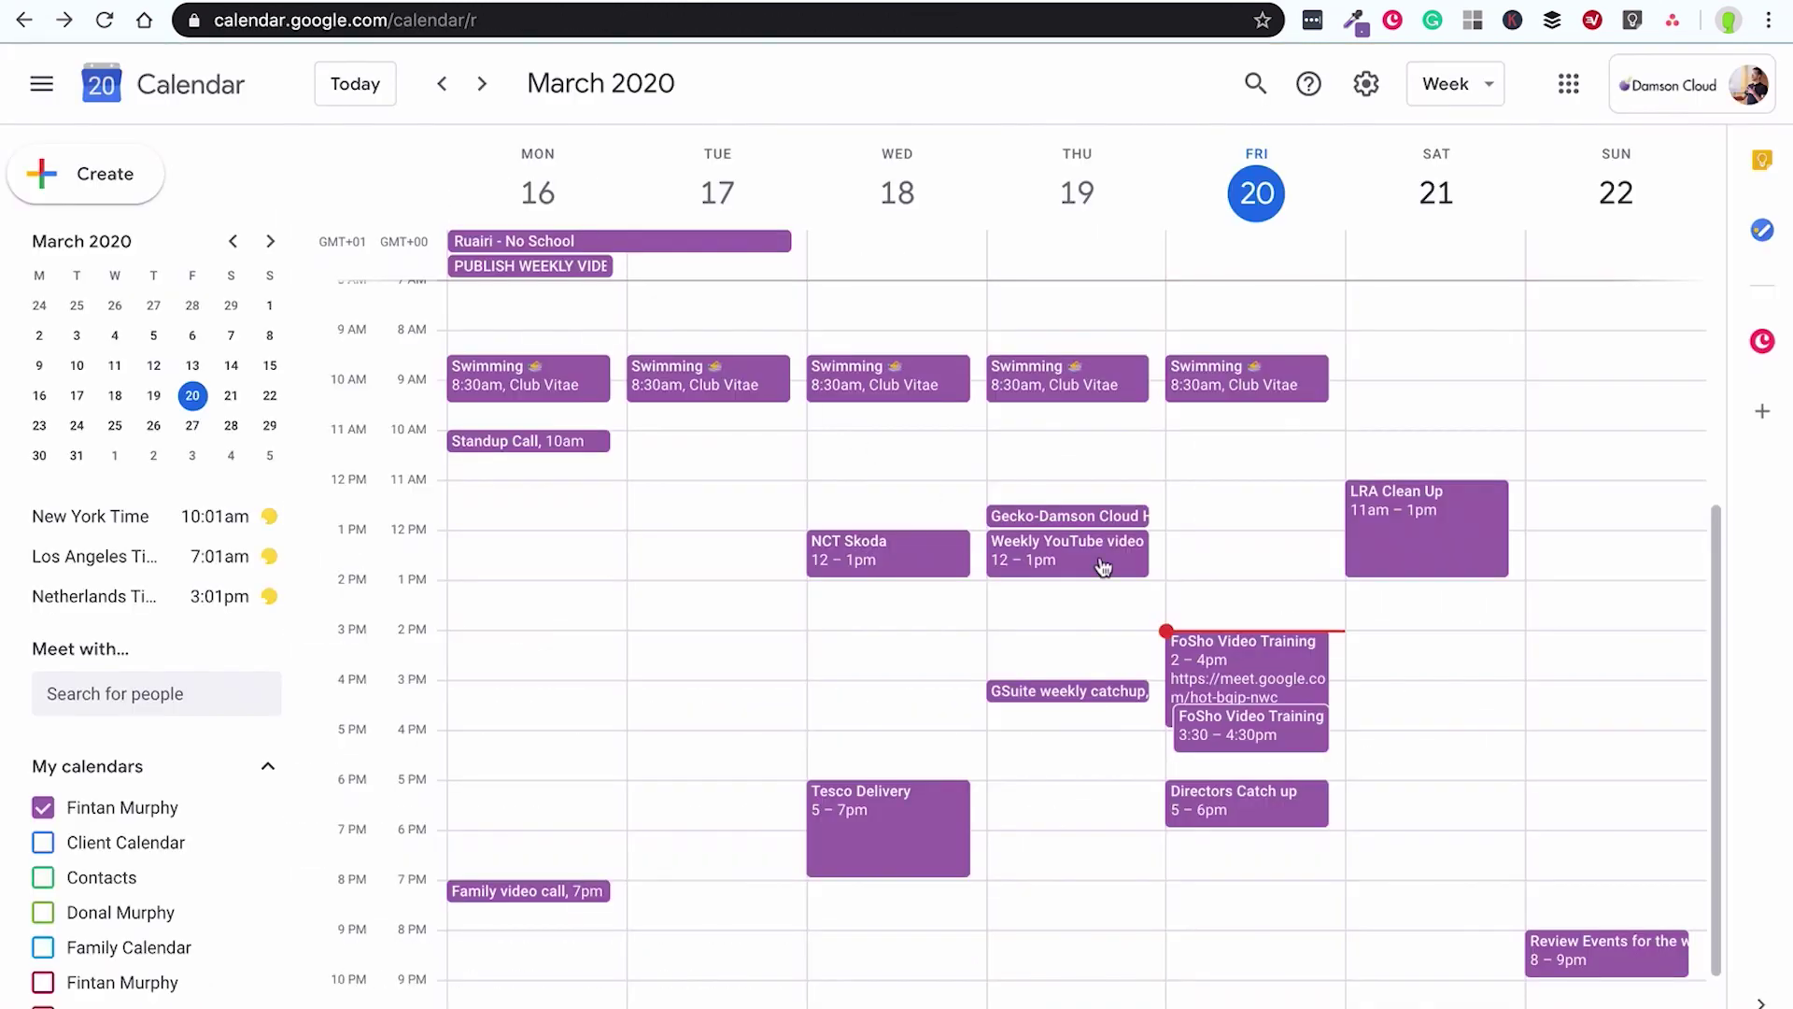
- Create a Google Calendar event titled "Meeting - All Hands" on Saturday 21 March 2020 from 3:00pm to 4:00pm
{"action": "left_click", "coordinate": [1369, 691]}
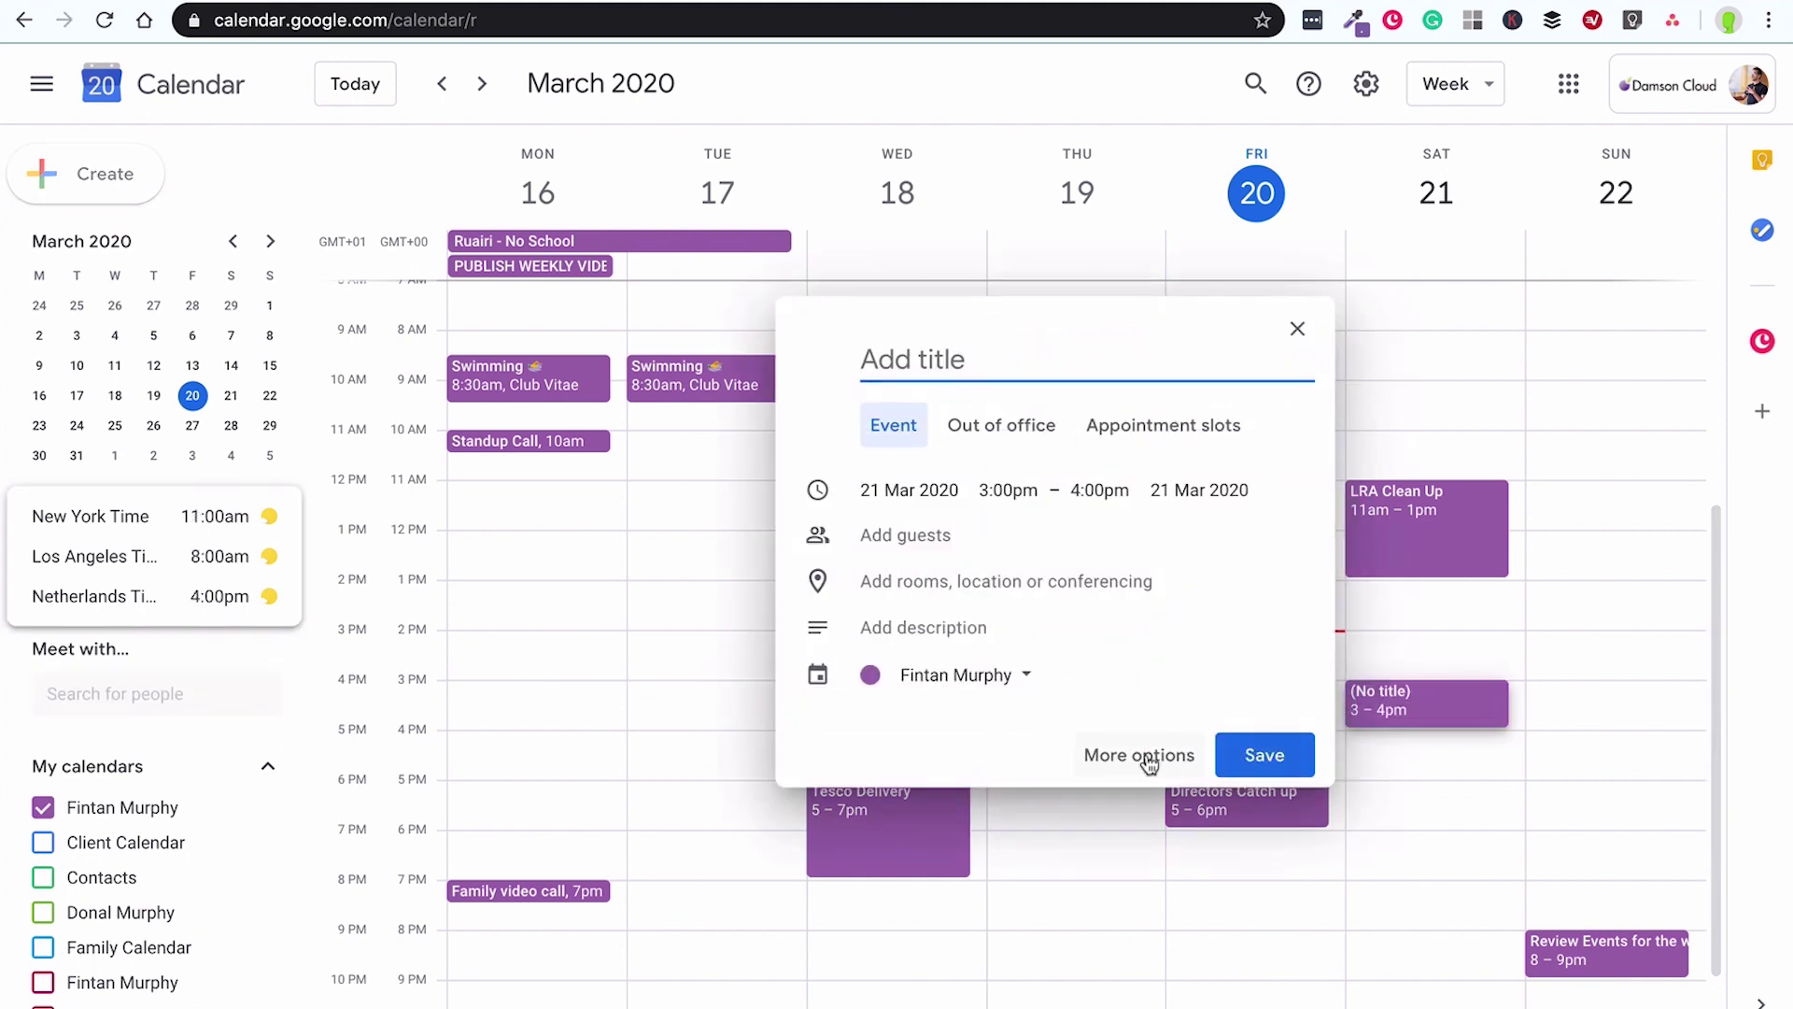
{"action": "left_click", "coordinate": [1138, 756]}
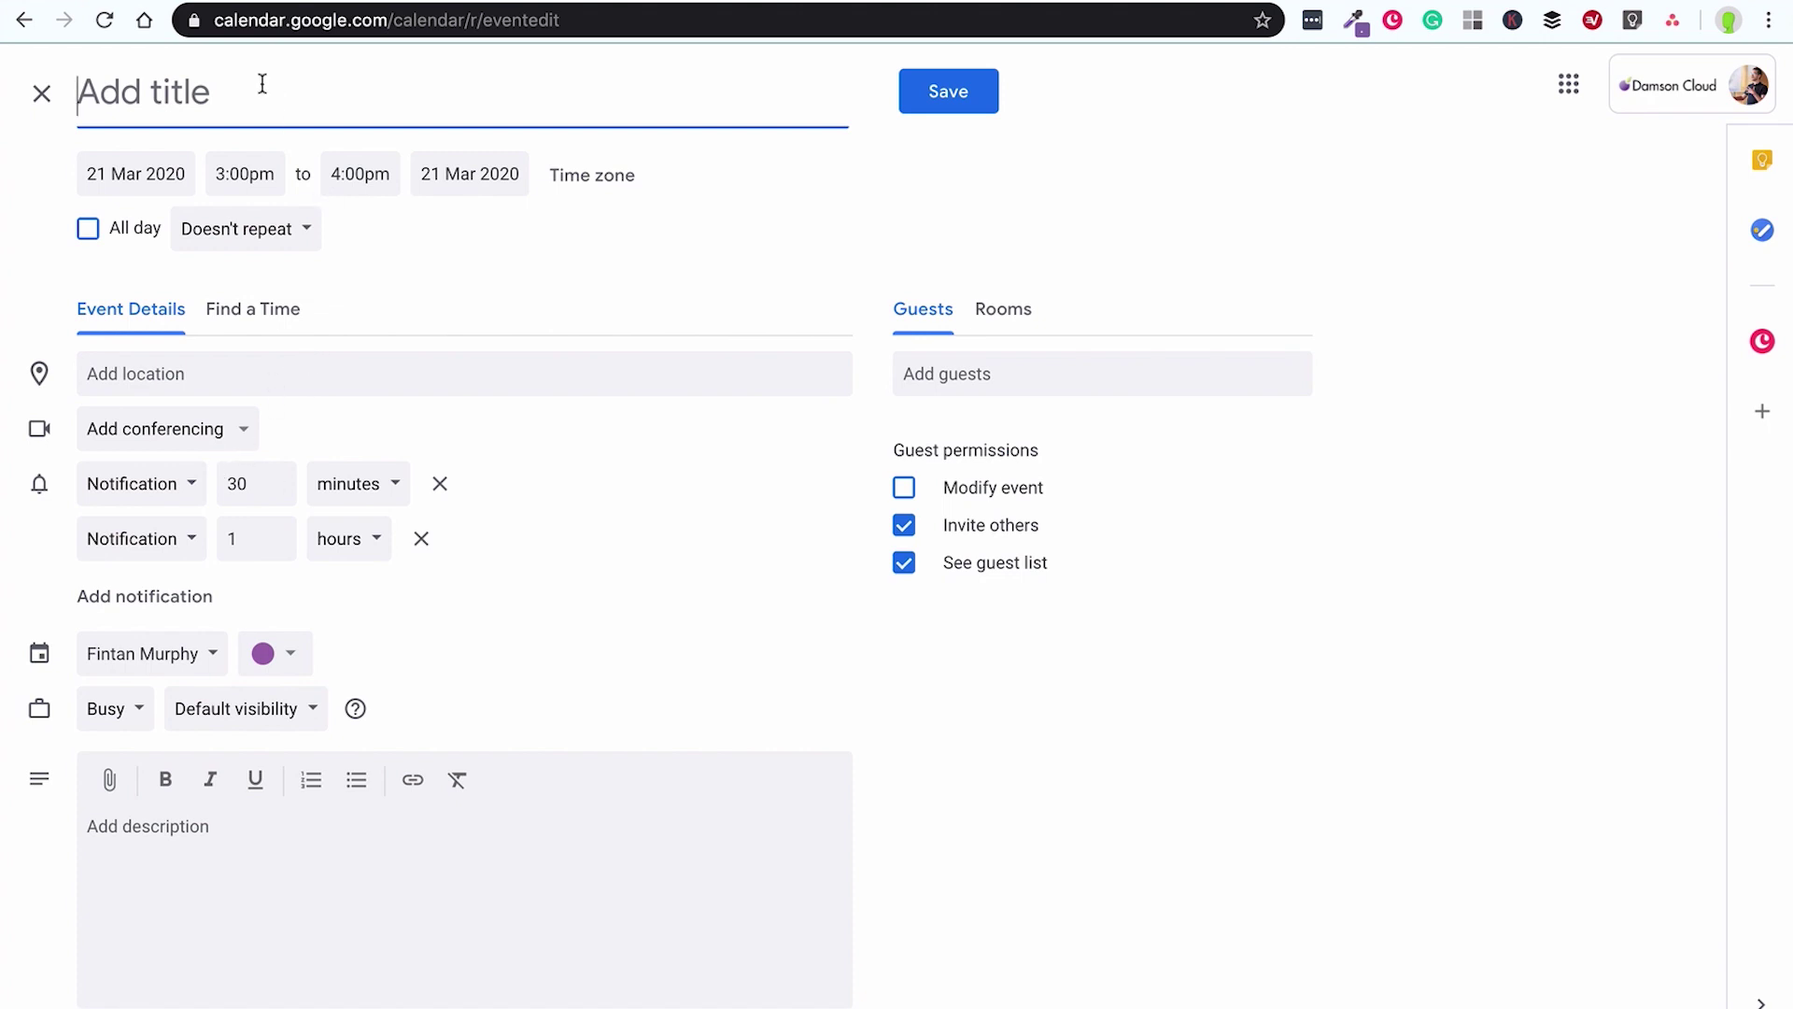
{"action": "type", "text": "Me"}
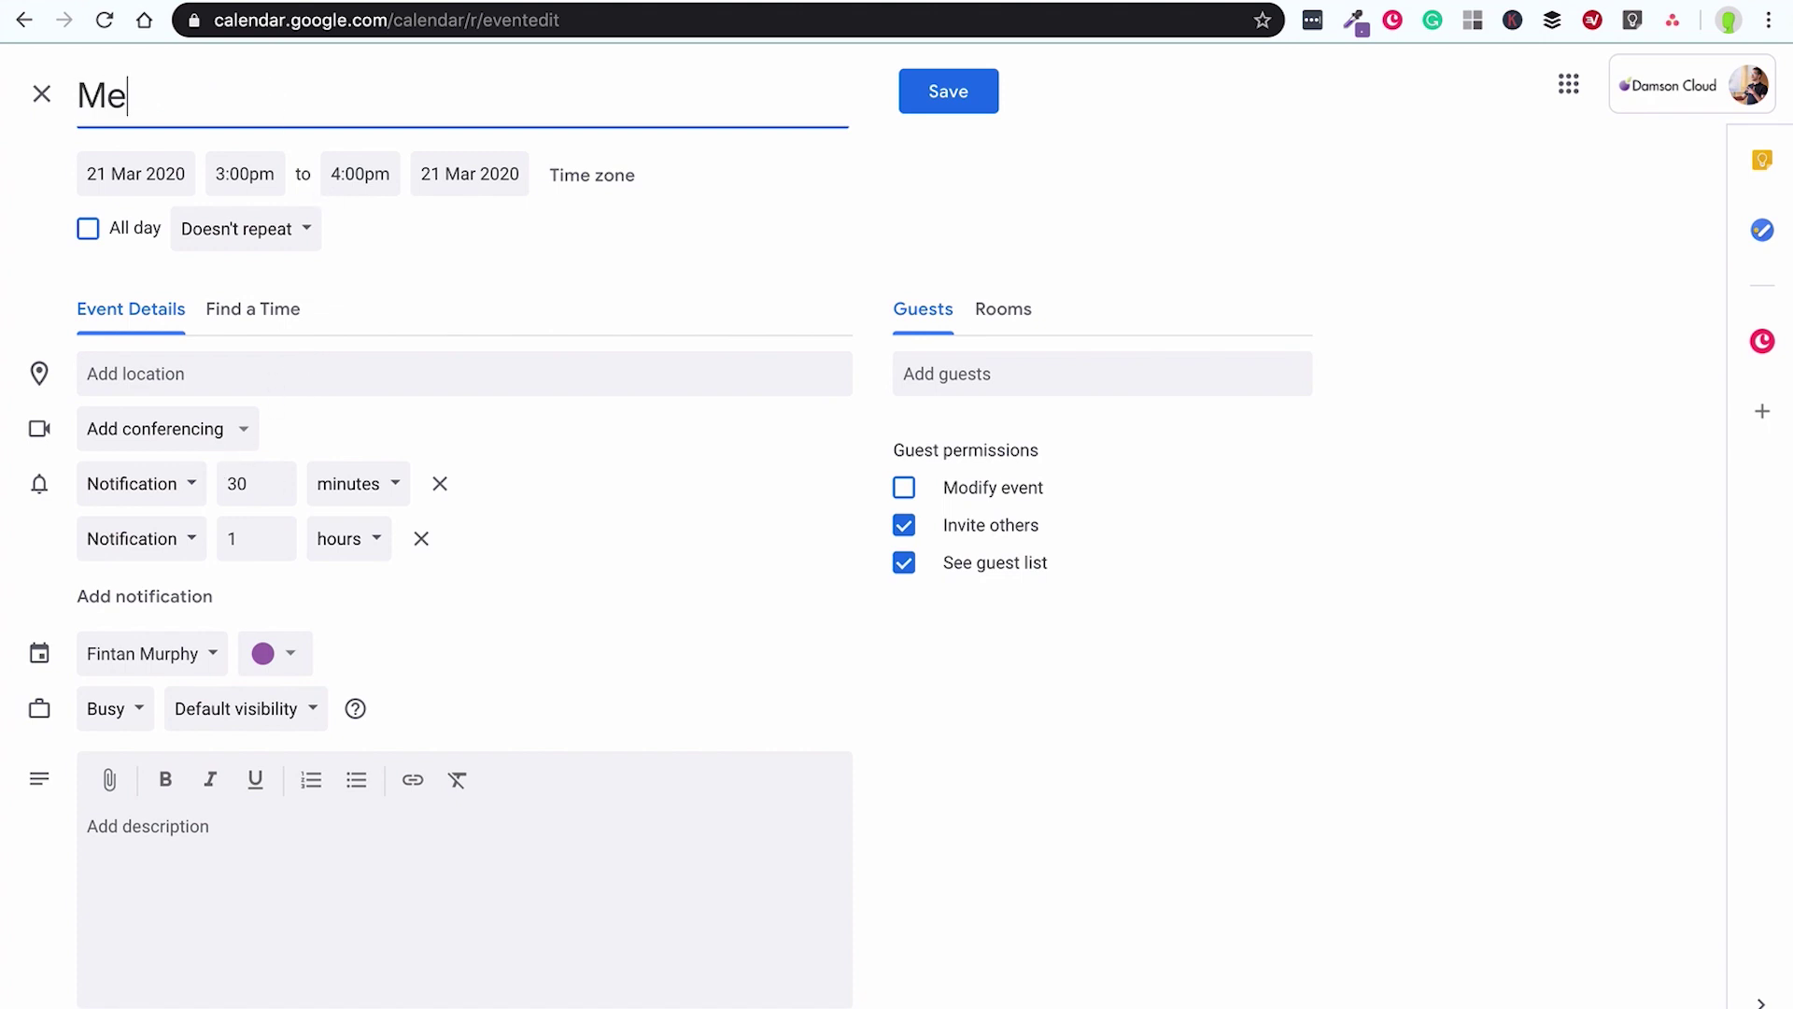
{"action": "type", "text": "eting - All Hands"}
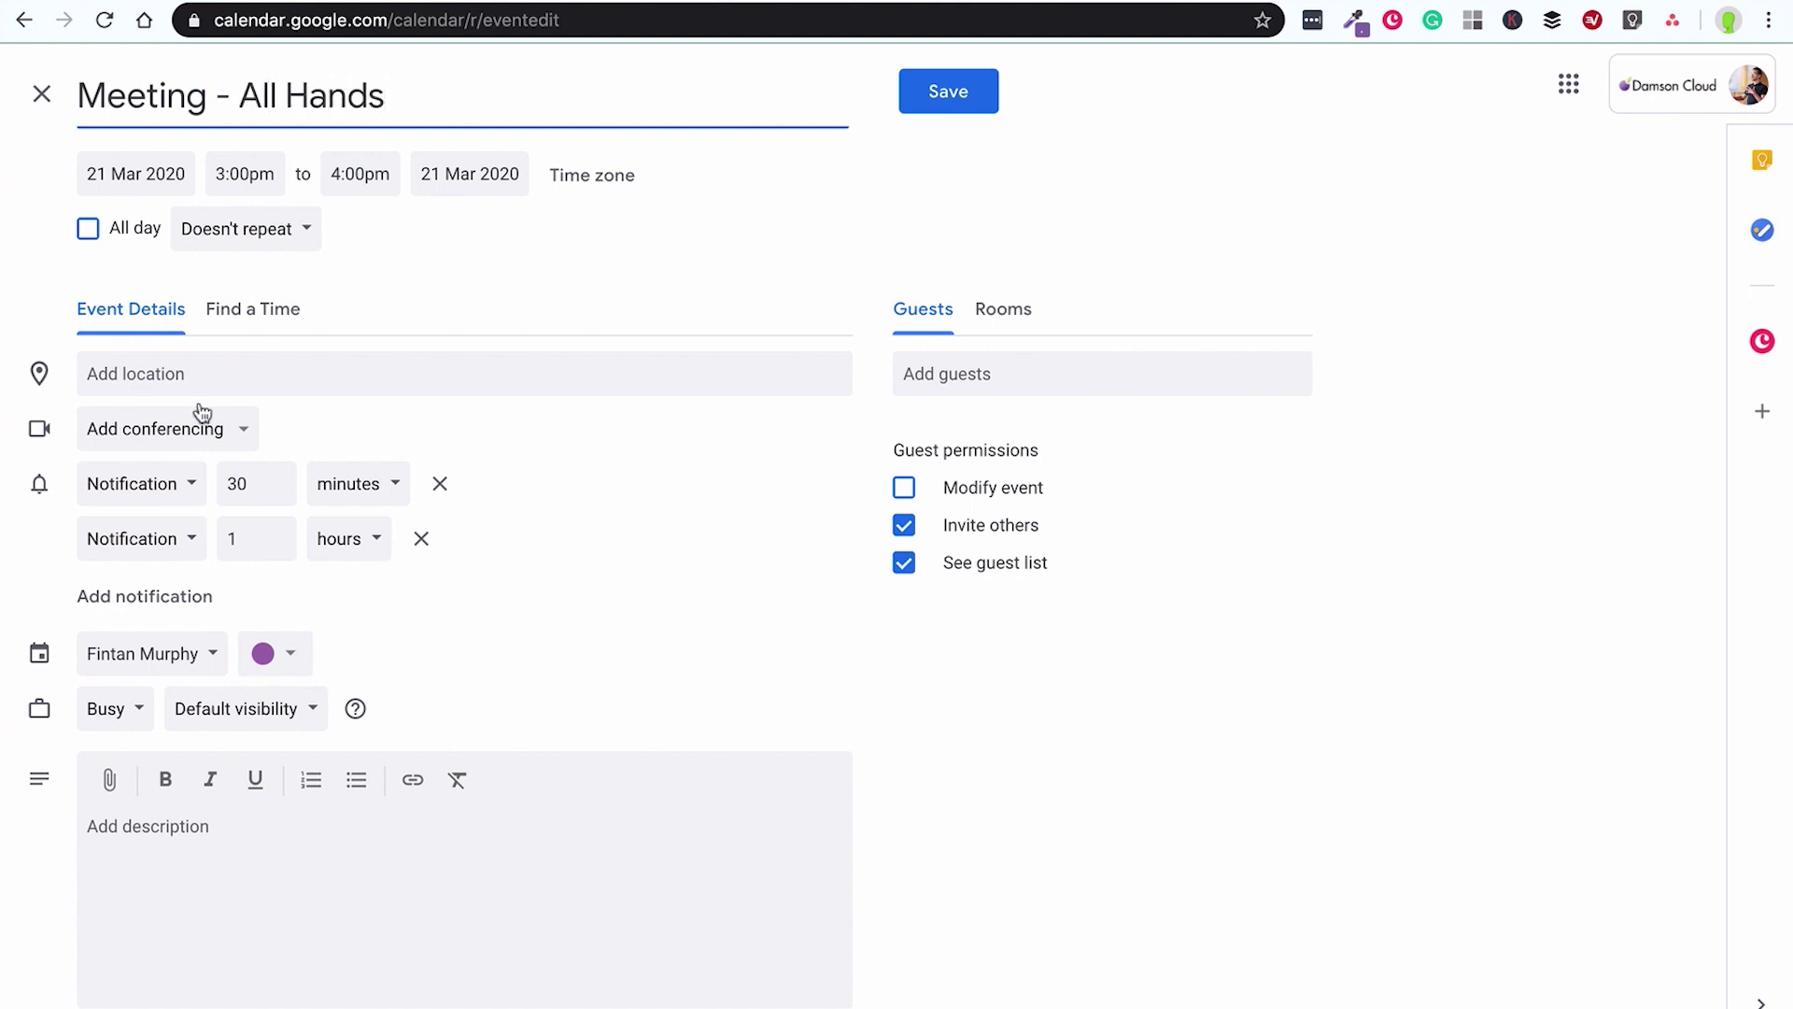
- Add Hangouts Meet conferencing with a live stream to the event
{"action": "left_click", "coordinate": [215, 428]}
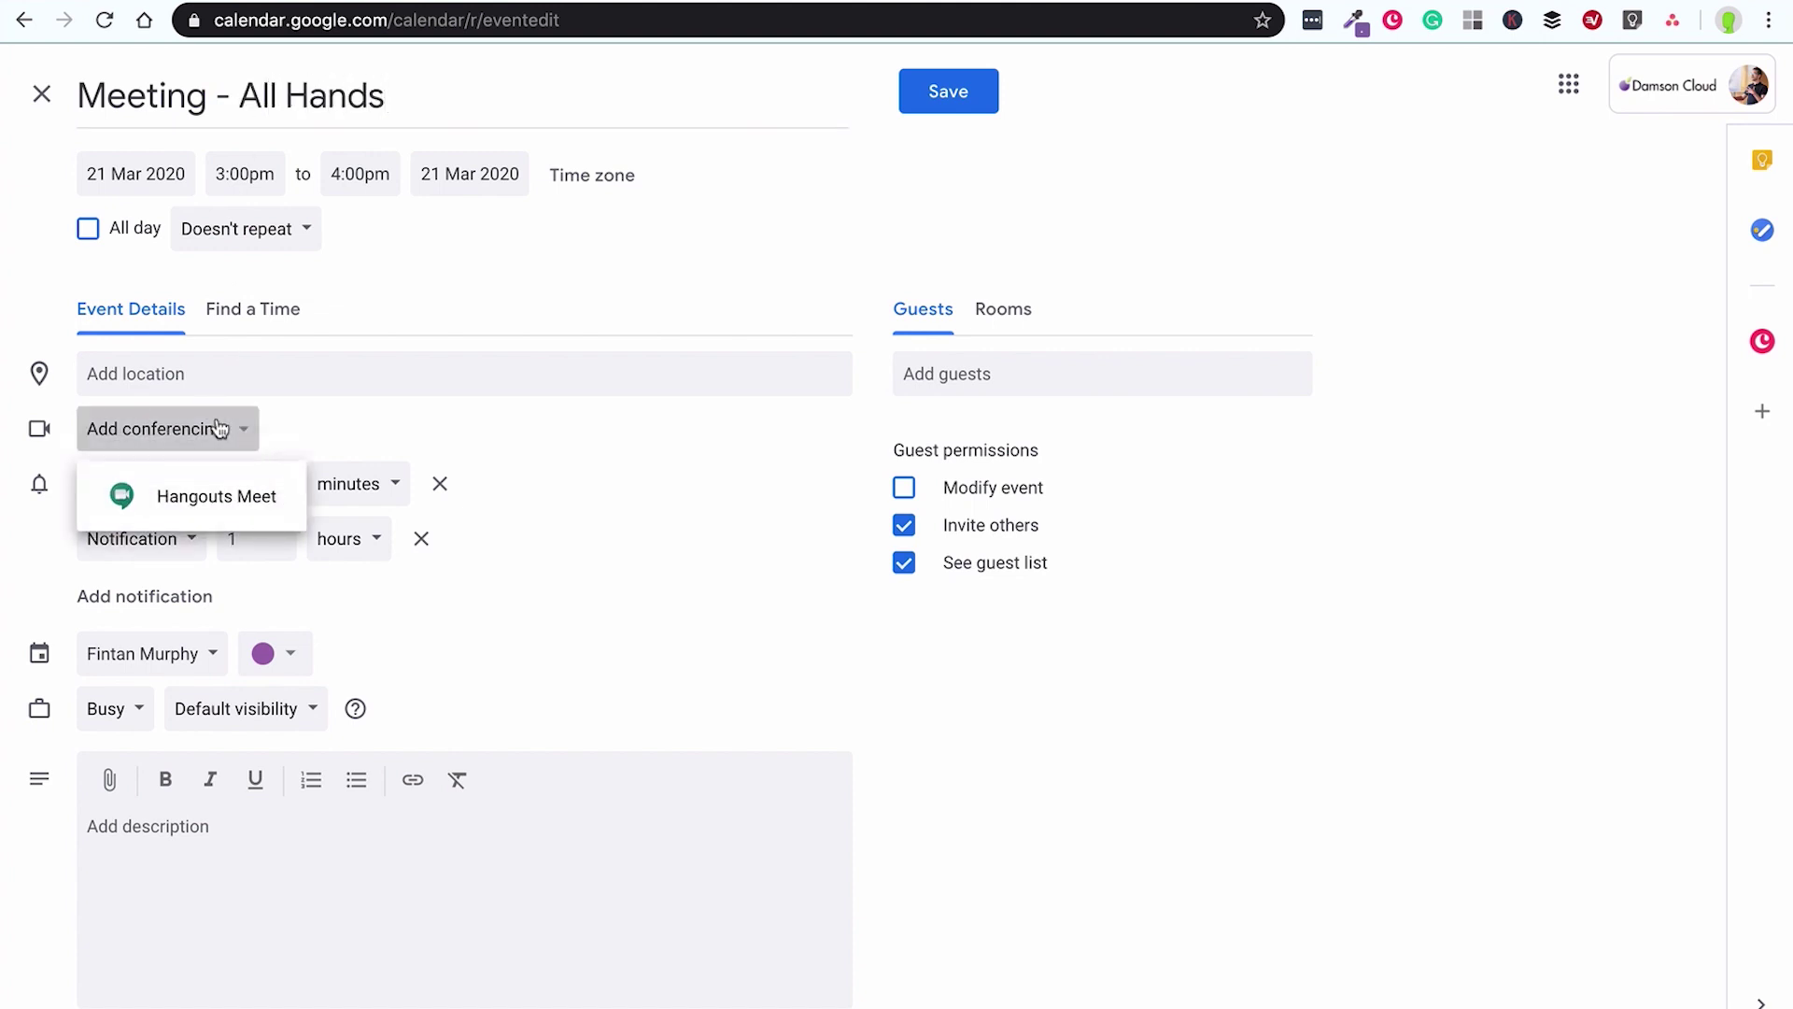
{"action": "left_click", "coordinate": [229, 492]}
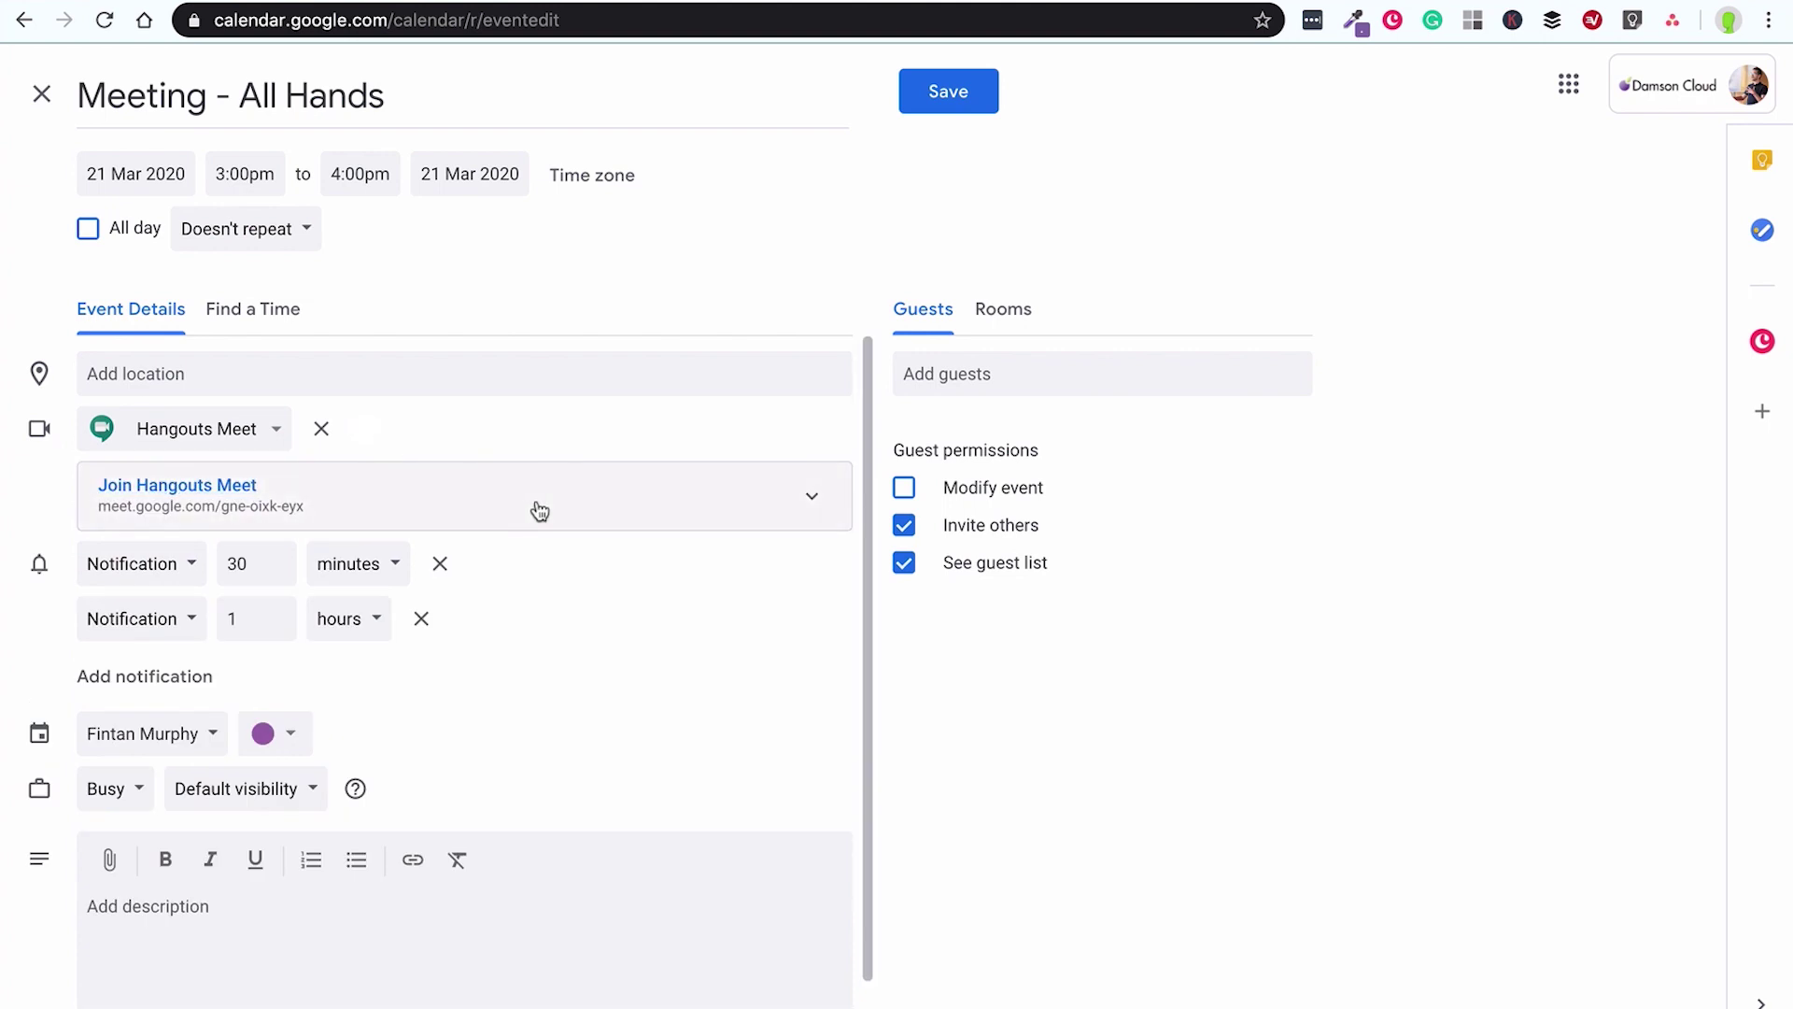
{"action": "left_click", "coordinate": [811, 504]}
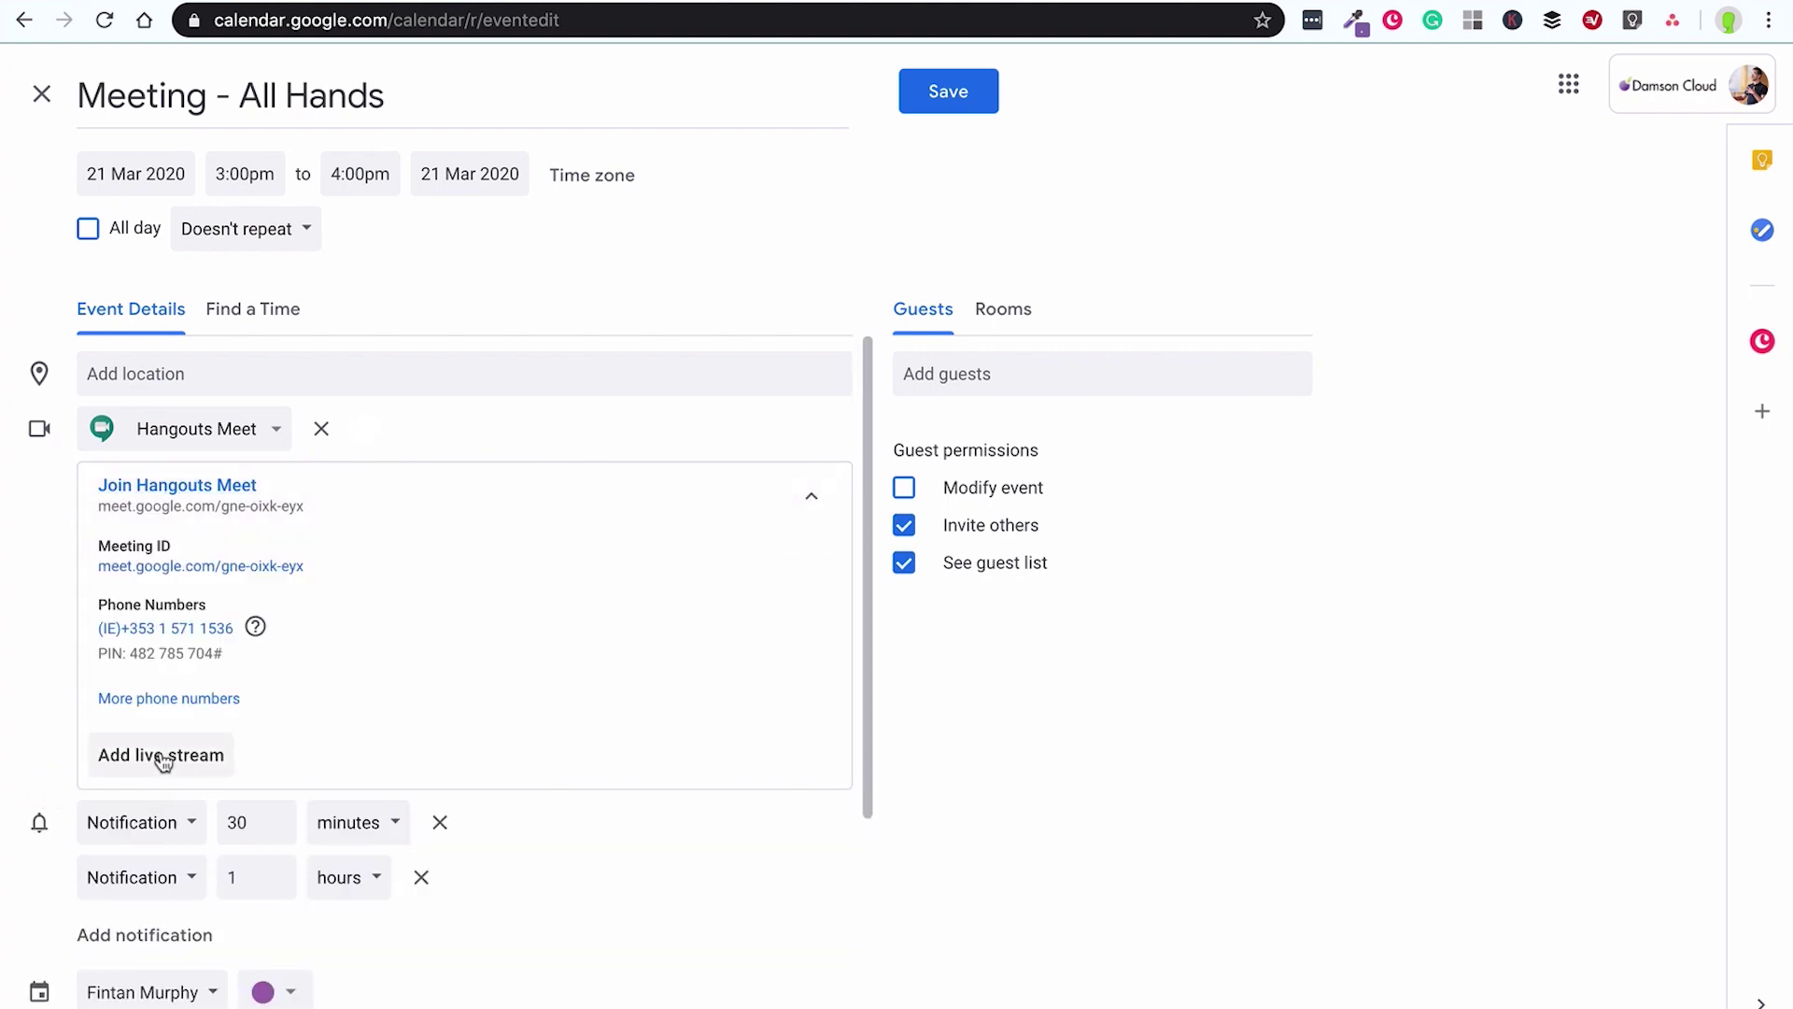
{"action": "left_click", "coordinate": [163, 756]}
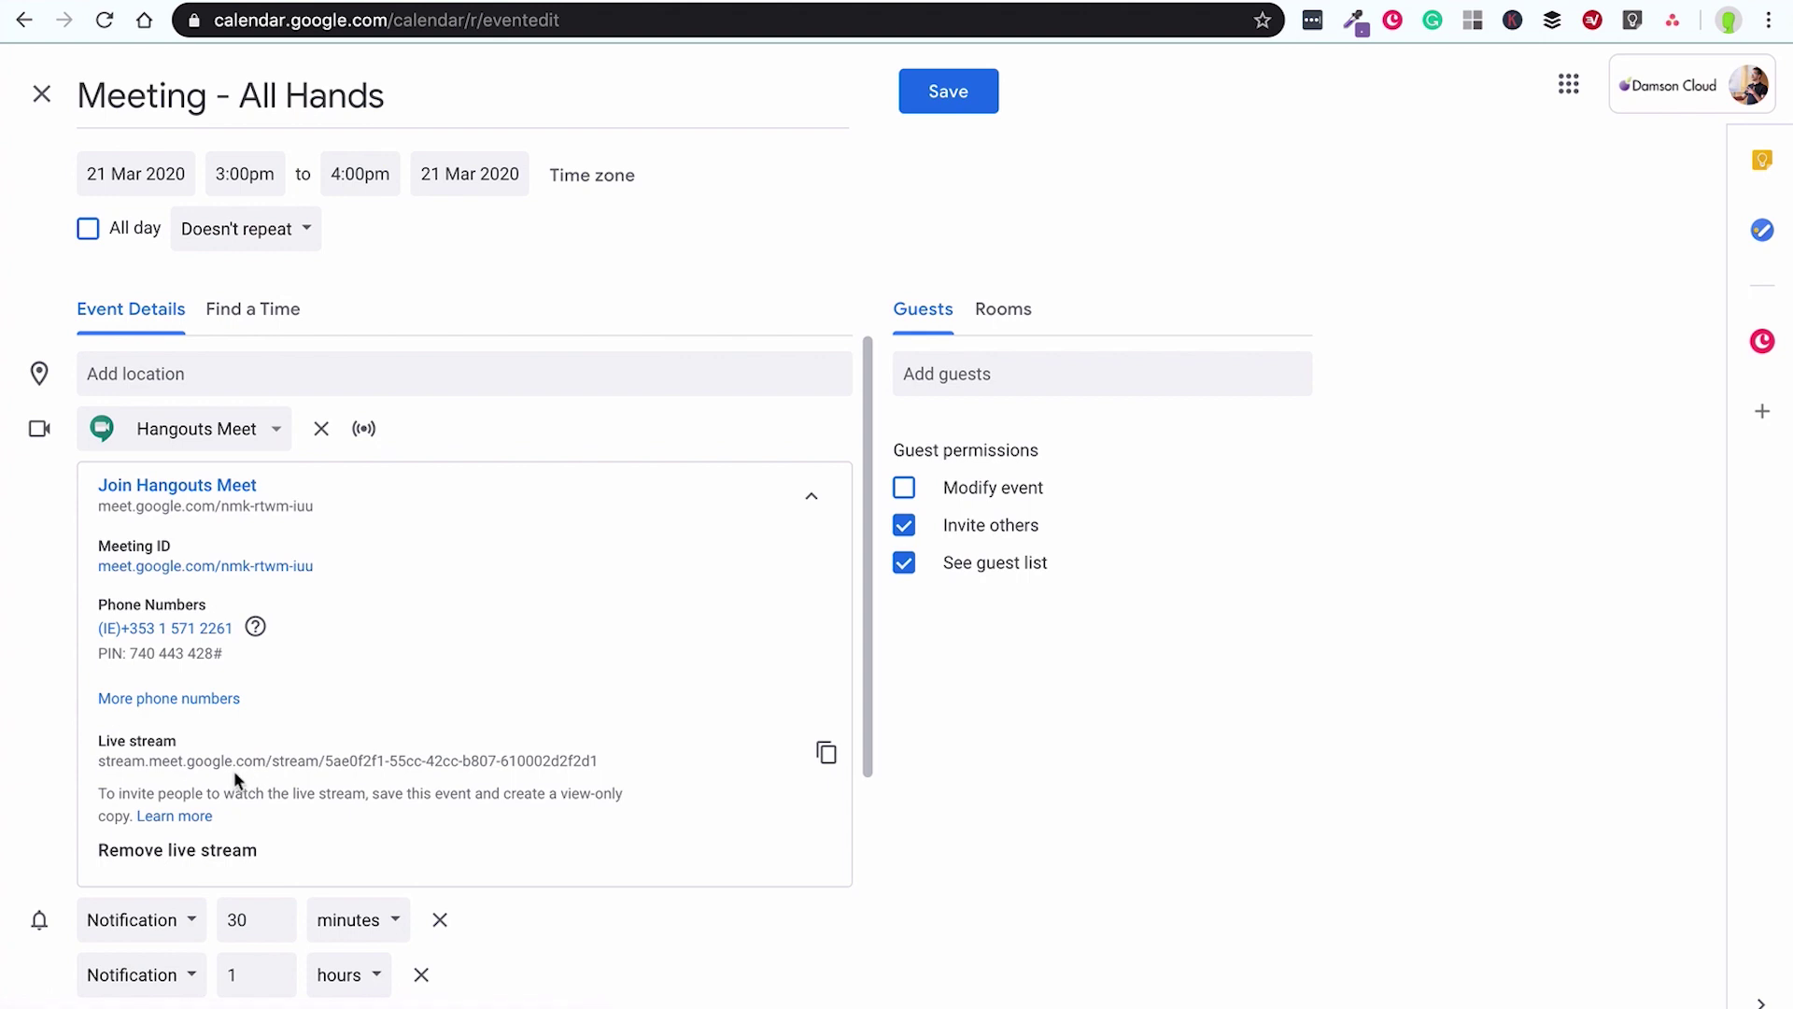
- Copy the event's live stream link and open it in a new browser tab
{"action": "left_click", "coordinate": [825, 752]}
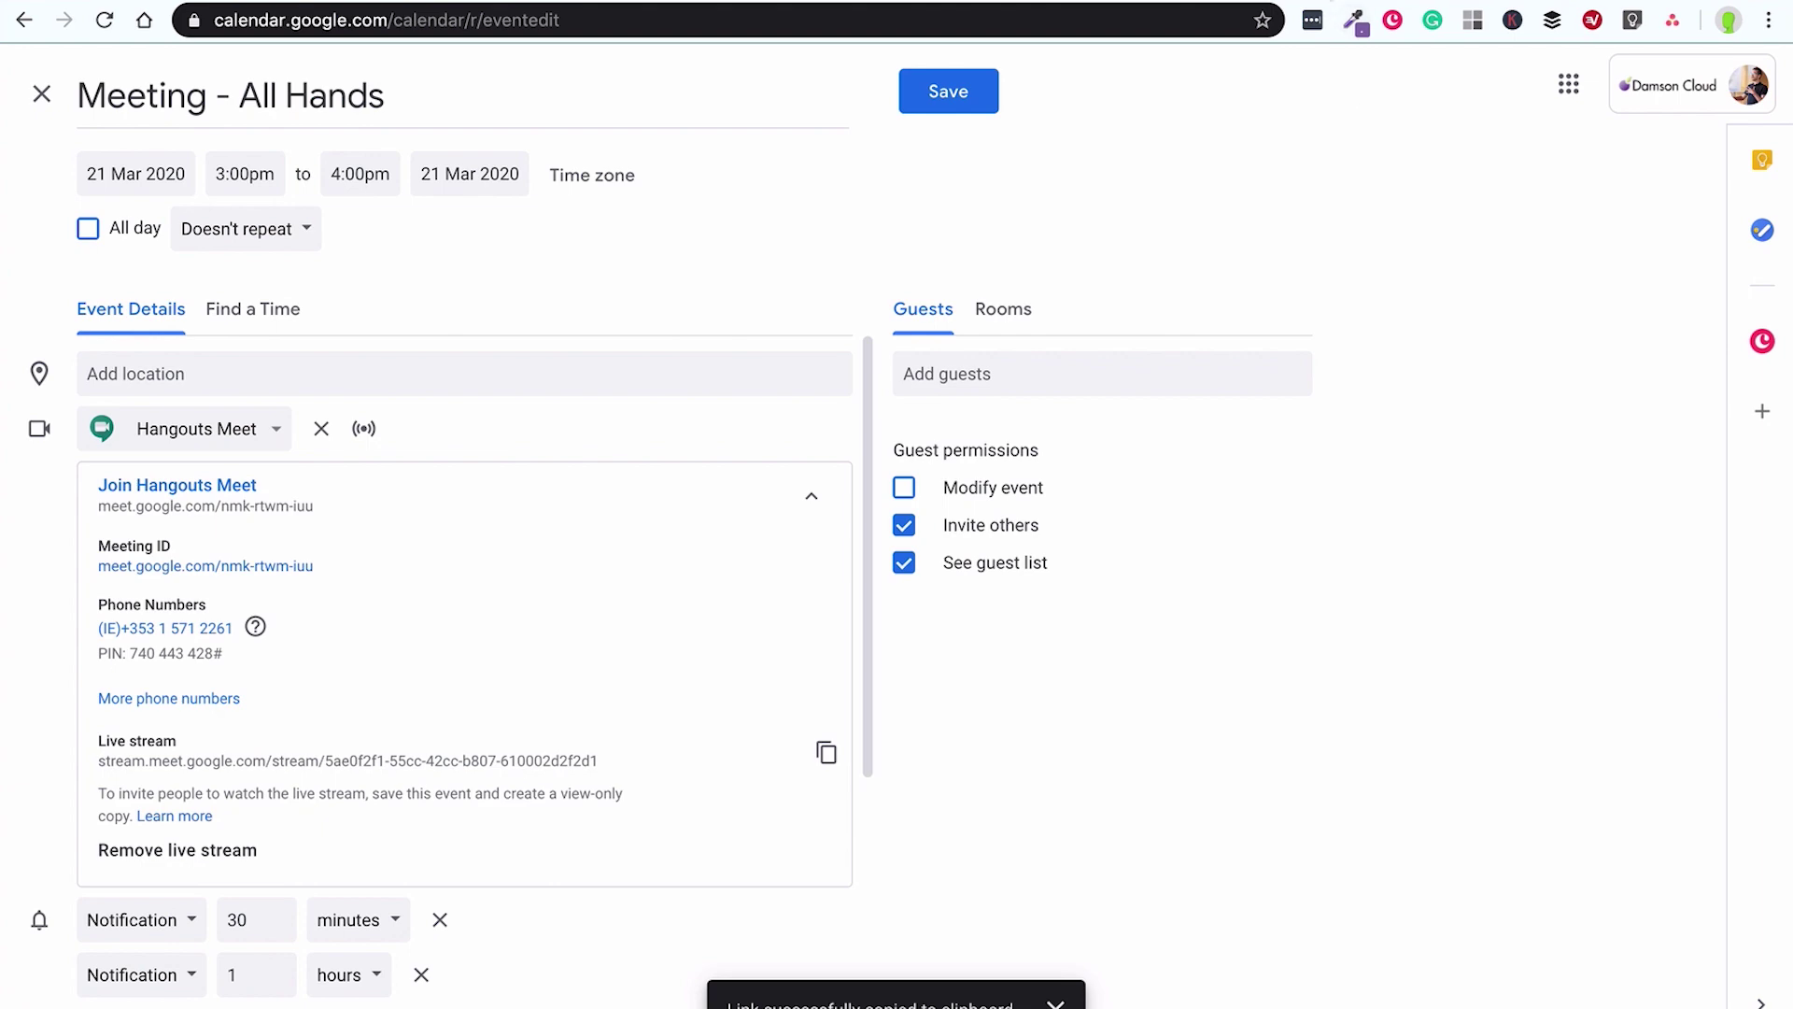
{"action": "key", "text": "ctrl+t"}
{"action": "key", "text": "ctrl+v"}
{"action": "key", "text": "Return"}
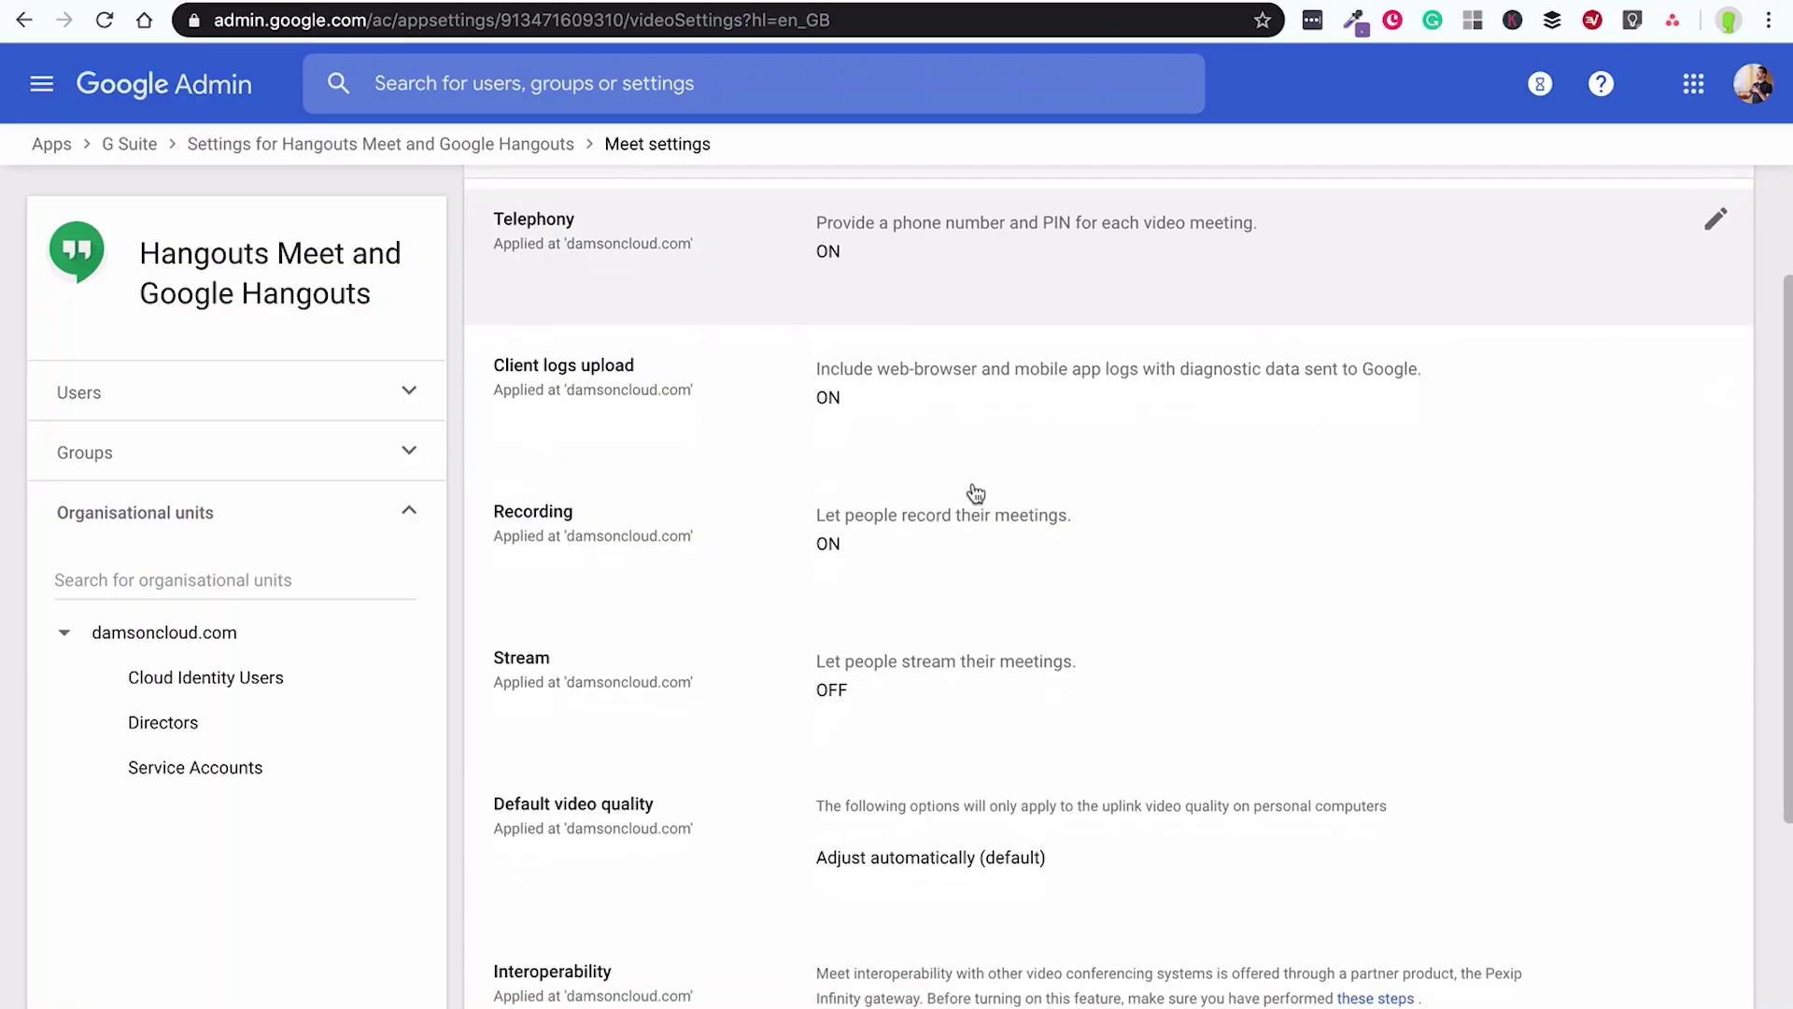
- Open the Stream setting for editing in the Google Admin Meet settings
{"action": "scroll", "coordinate": [976, 493], "scroll_direction": "down", "scroll_amount": 1}
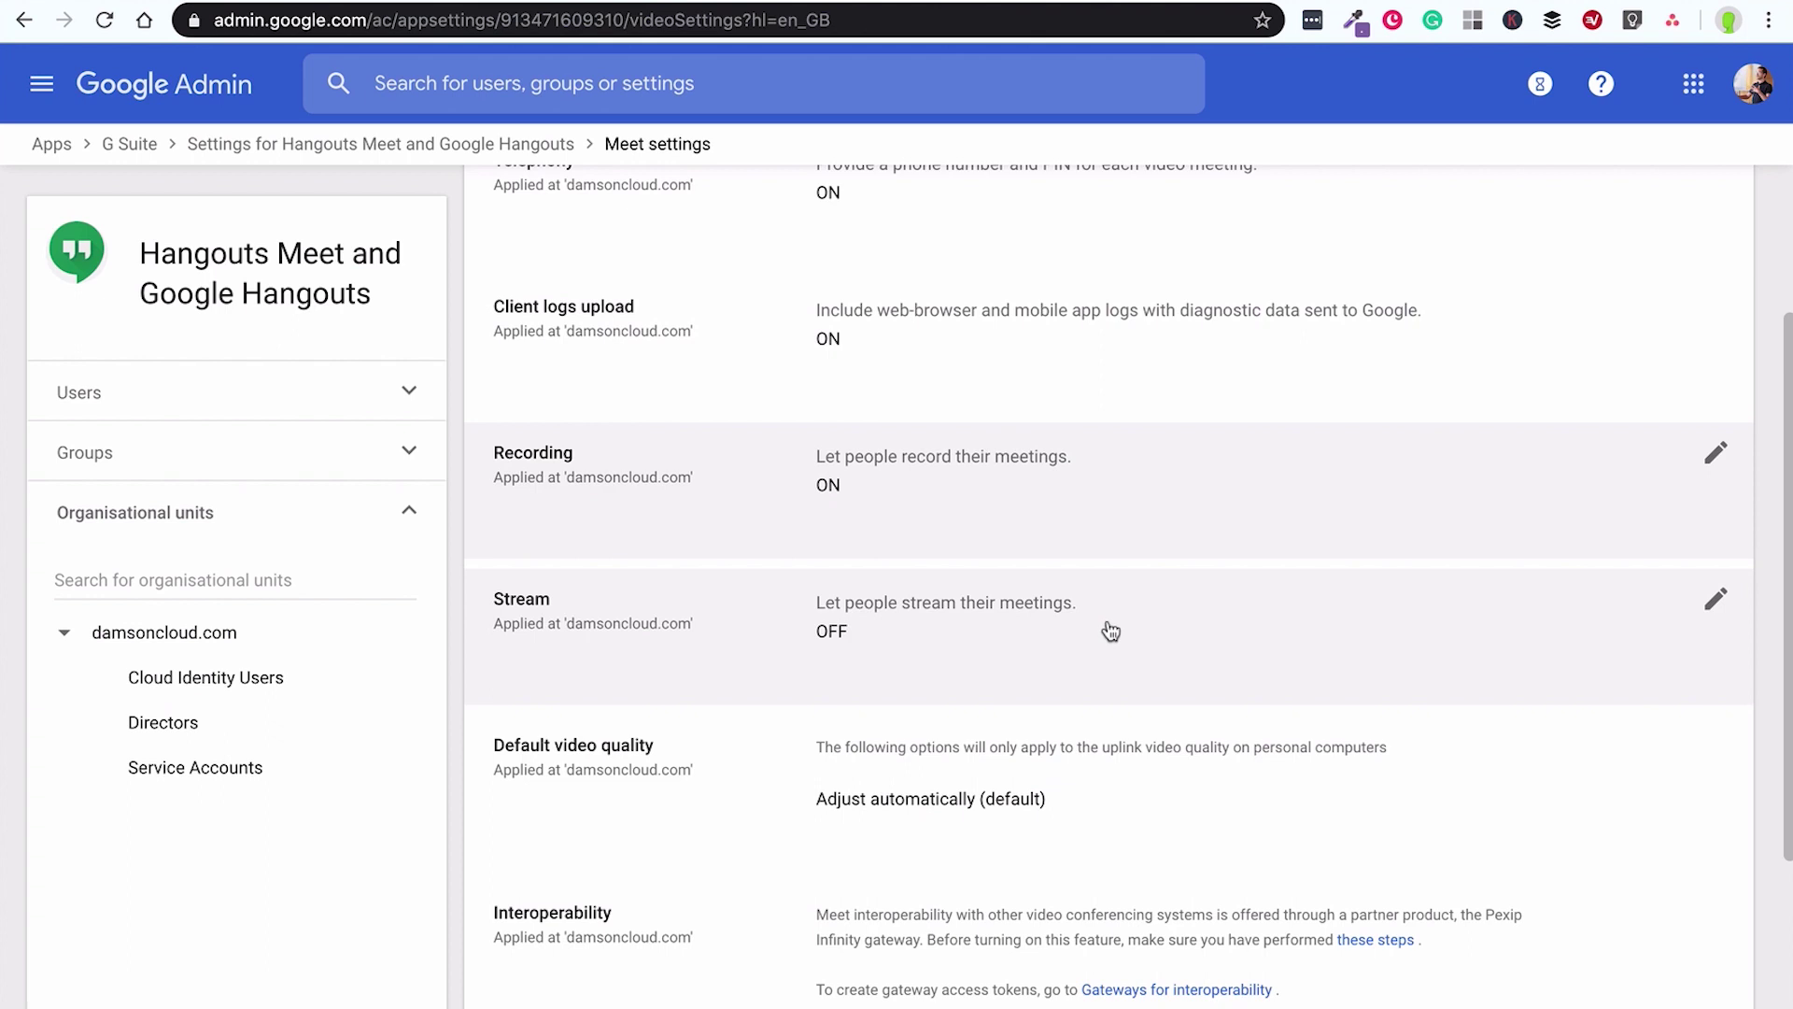
{"action": "left_click", "coordinate": [1716, 600]}
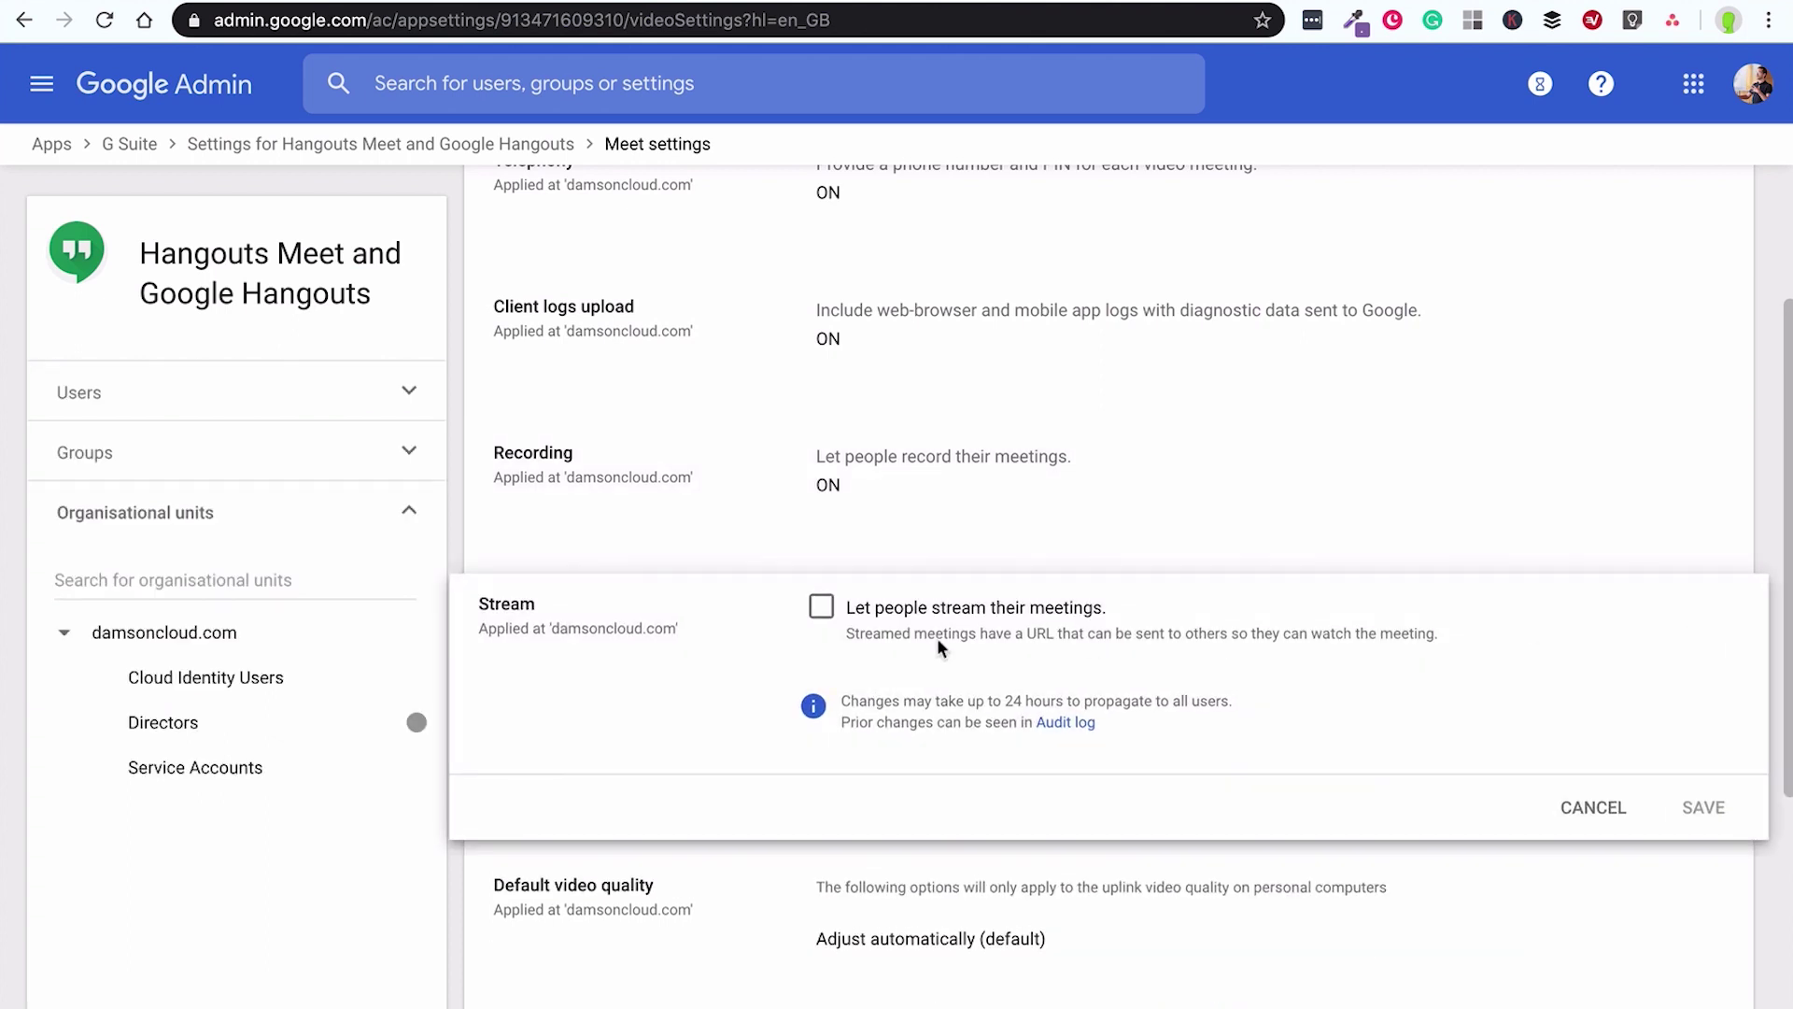